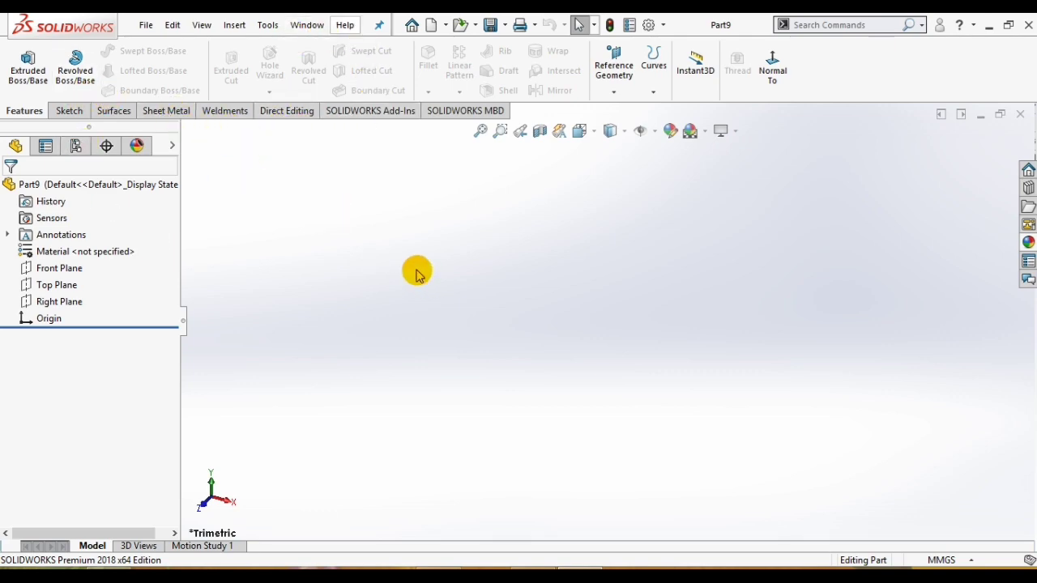
Sketch a center rectangle on the Top Plane, centred on the origin, and exit the sketch.
click(61, 285)
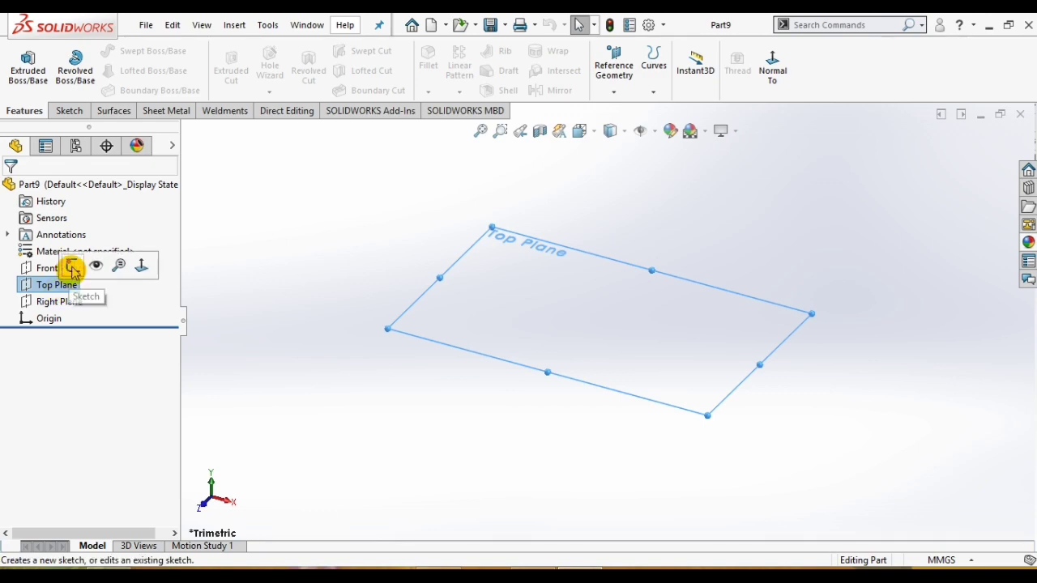
click(72, 270)
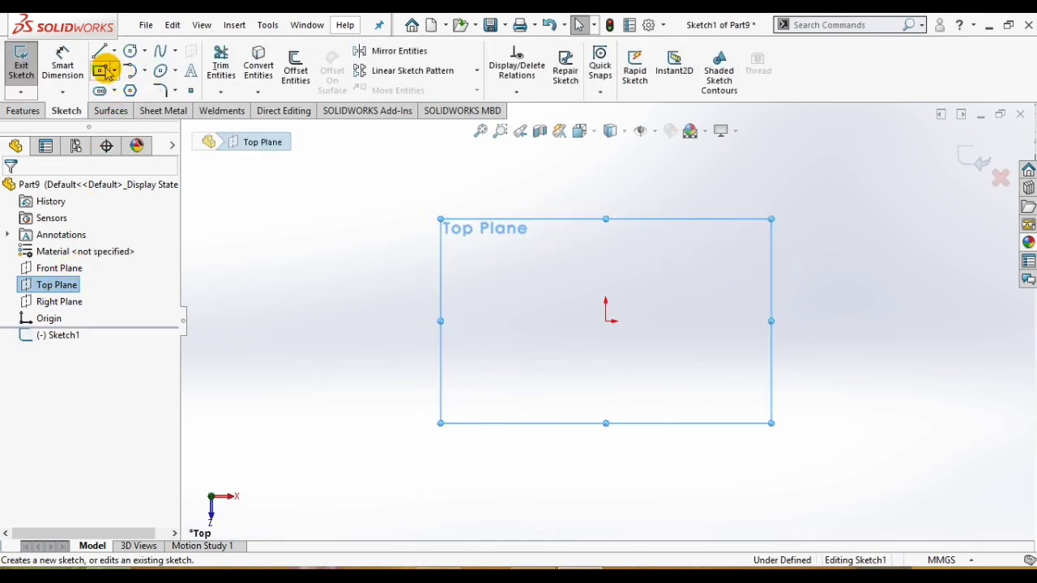
click(106, 71)
click(608, 321)
click(781, 456)
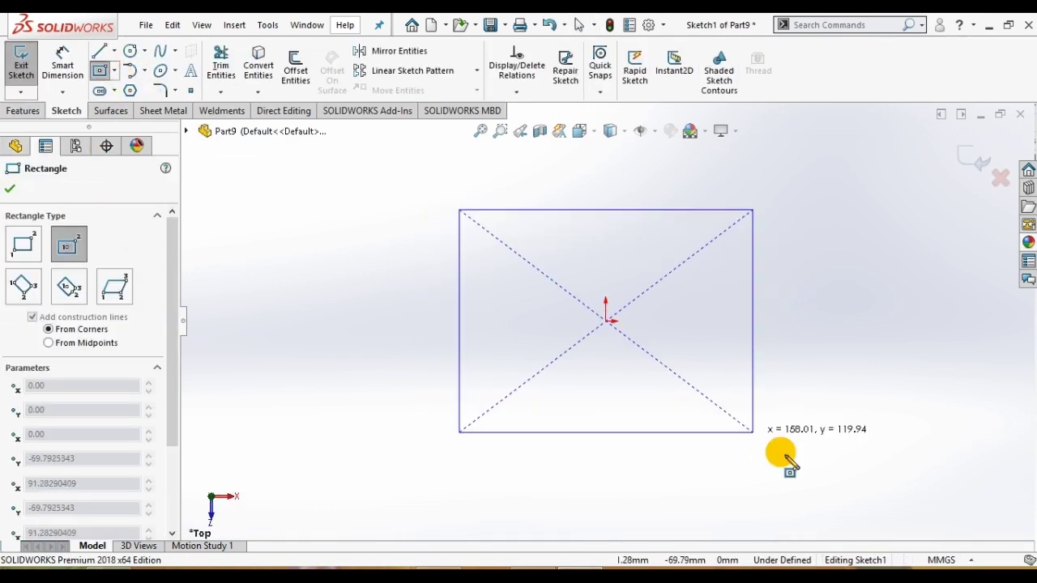
drag(781, 455, 792, 458)
click(965, 165)
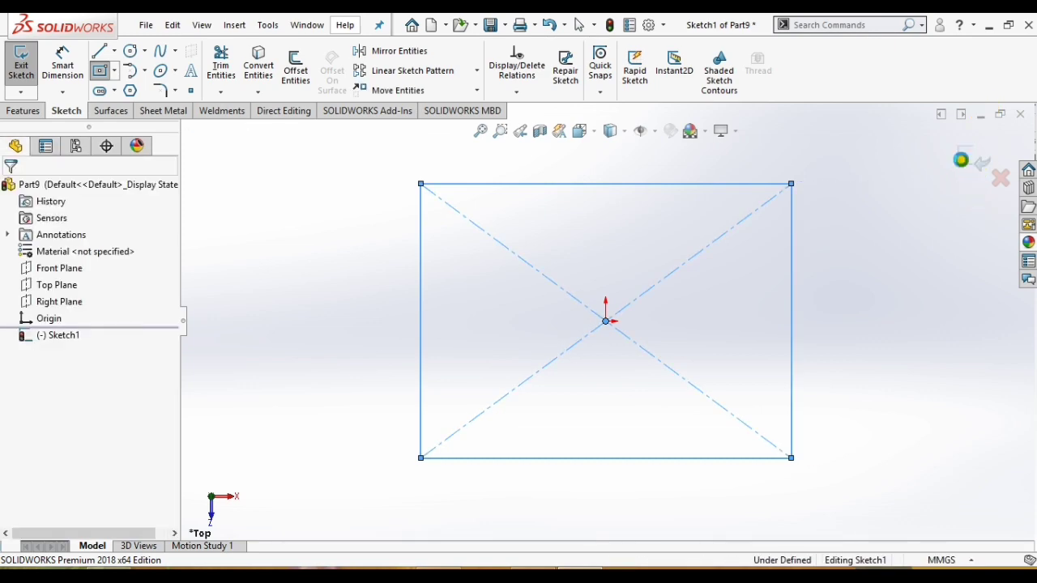
Extrude the rectangle as a boss with the Mid Plane end condition and a depth of 30 mm.
click(21, 65)
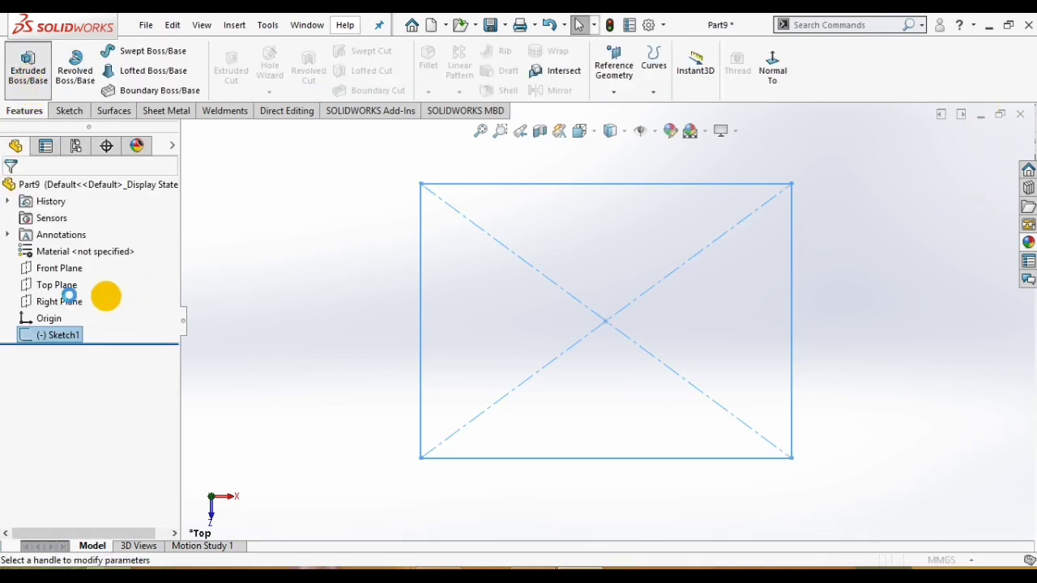
click(76, 280)
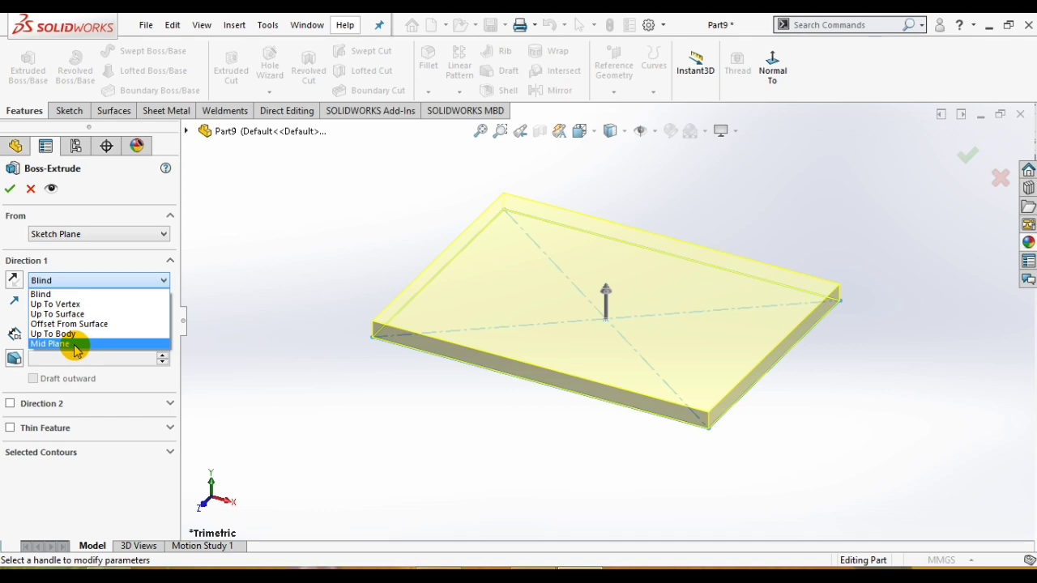
click(74, 344)
text(30)
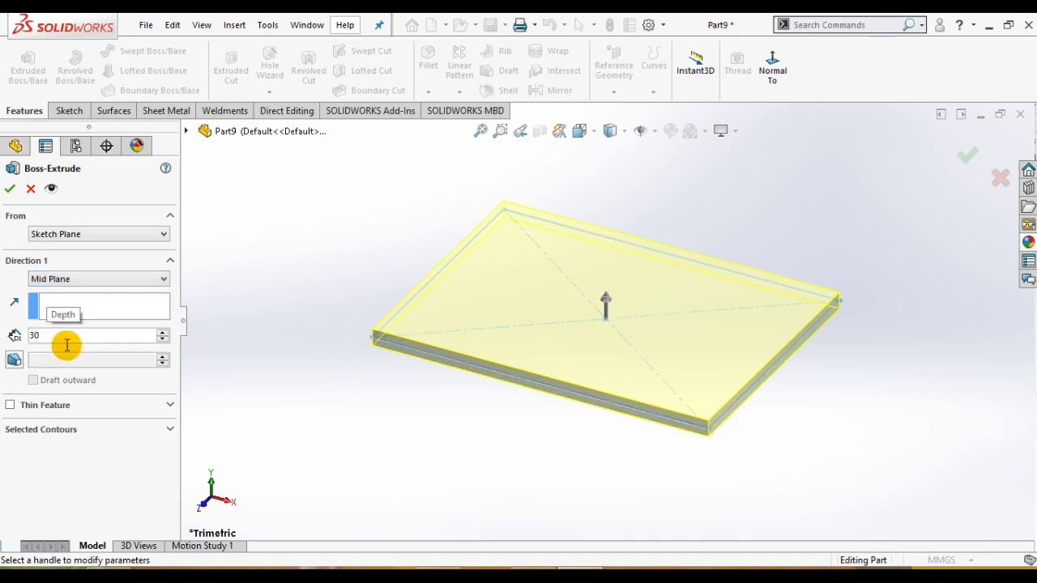
key(Return)
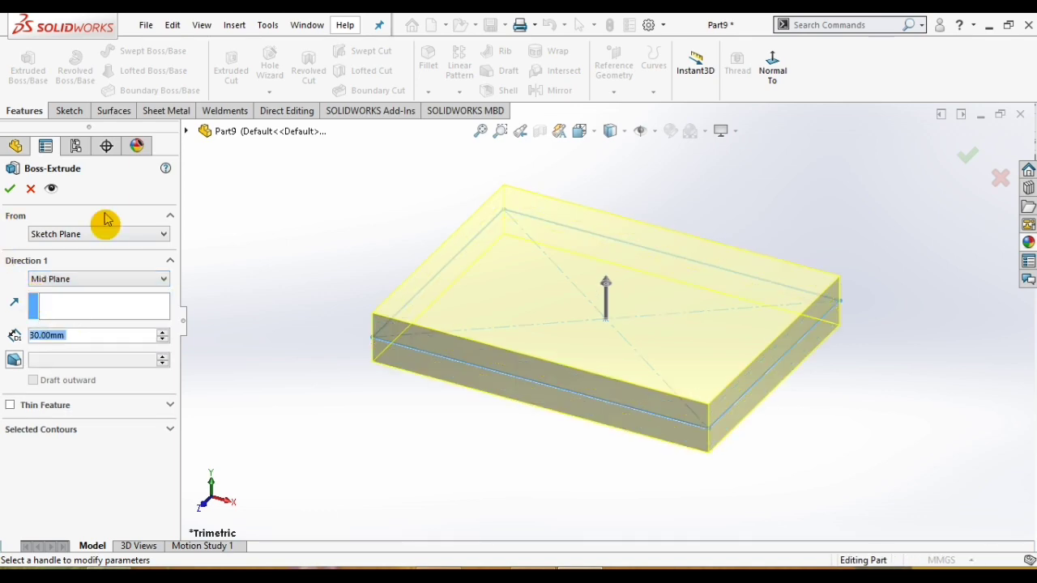
click(8, 187)
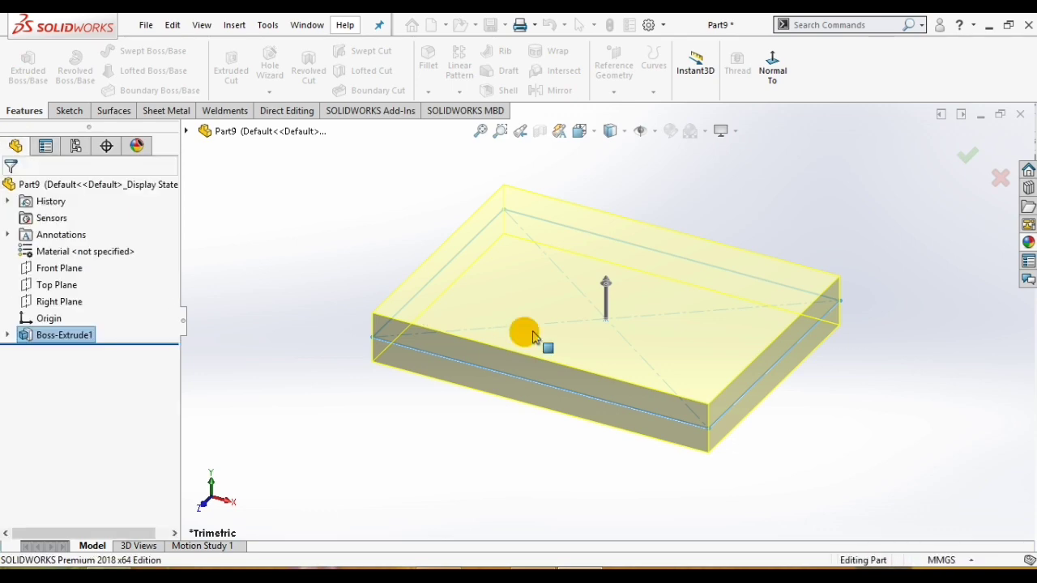
Start a Hole Wizard feature on the plate and choose the Counterbore hole type.
middle_drag(536, 319, 566, 328)
click(274, 78)
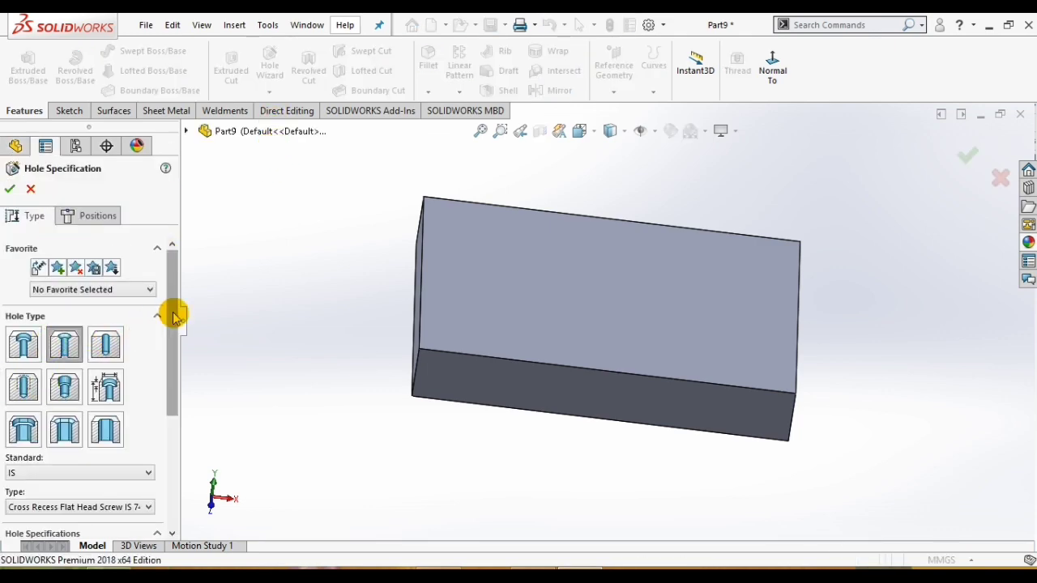
scroll(173, 312, down, 2)
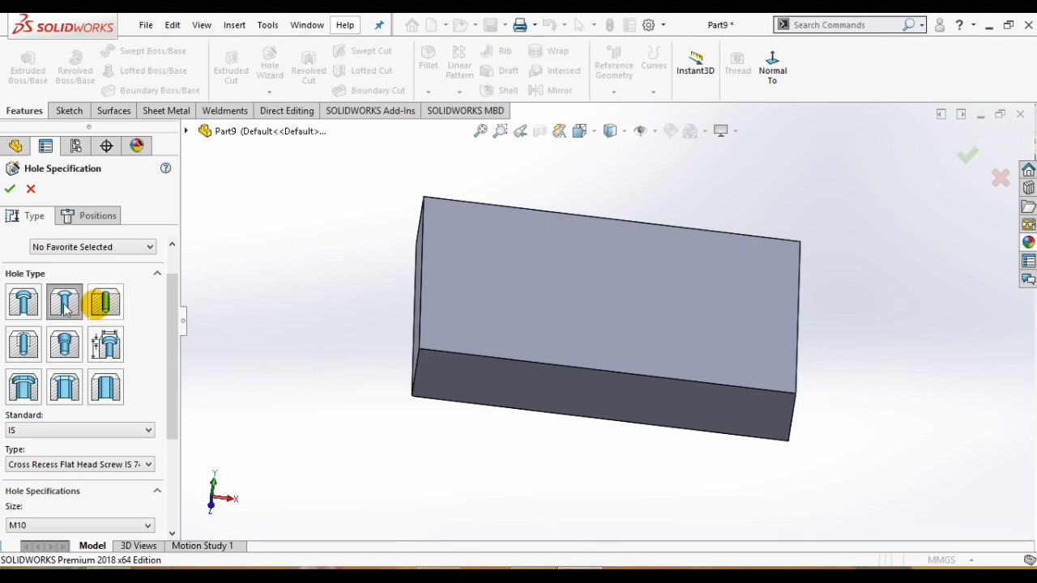
click(23, 304)
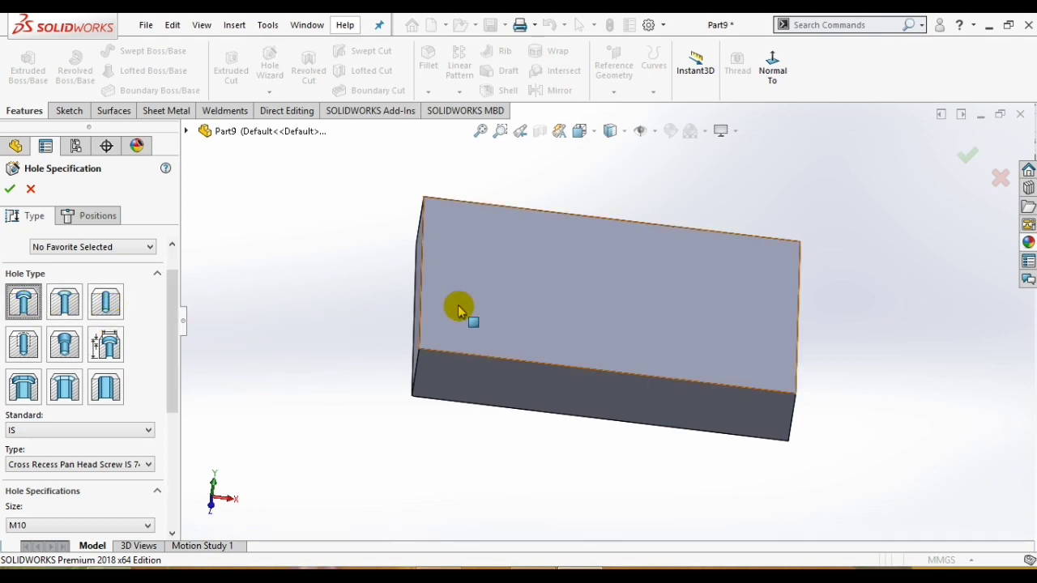
middle_drag(463, 305, 440, 320)
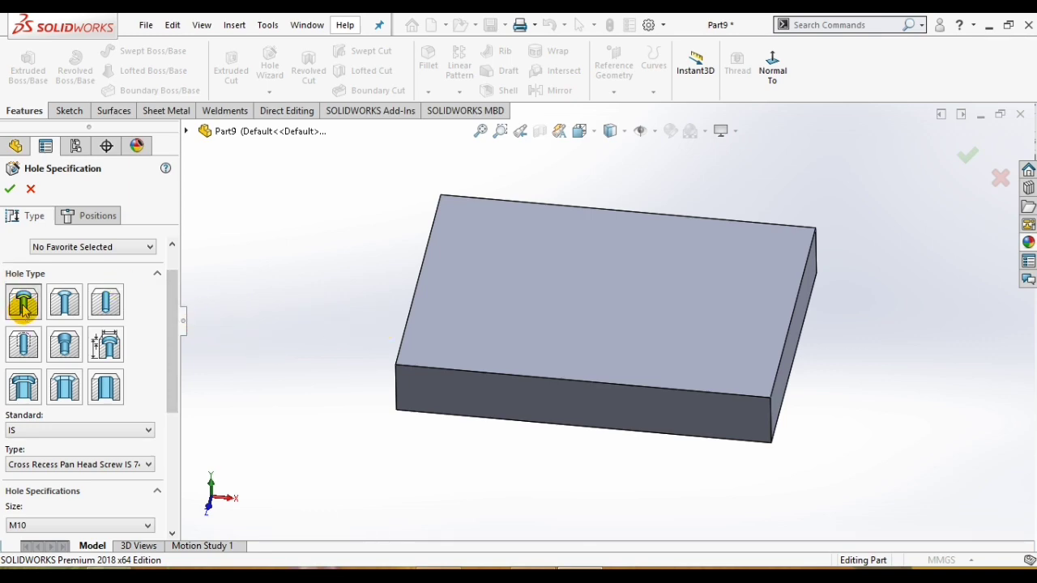
Set the hole's standard to IS and its fastener type to Socket Head Cap Screw IS 2269.
drag(166, 300, 160, 340)
click(47, 293)
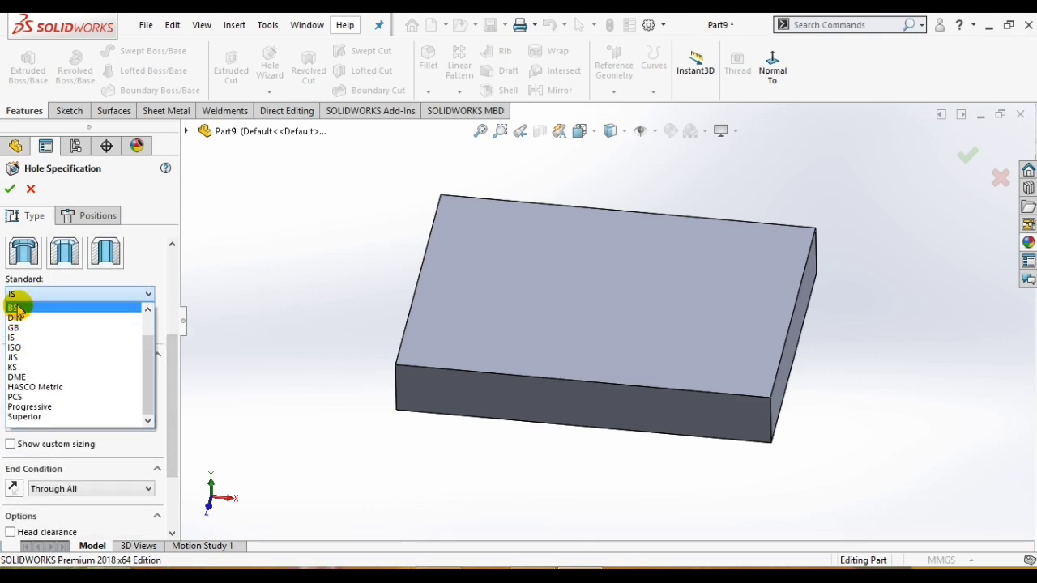
mouse_move(149, 376)
mouse_down()
mouse_move(161, 341)
mouse_move(152, 373)
mouse_up()
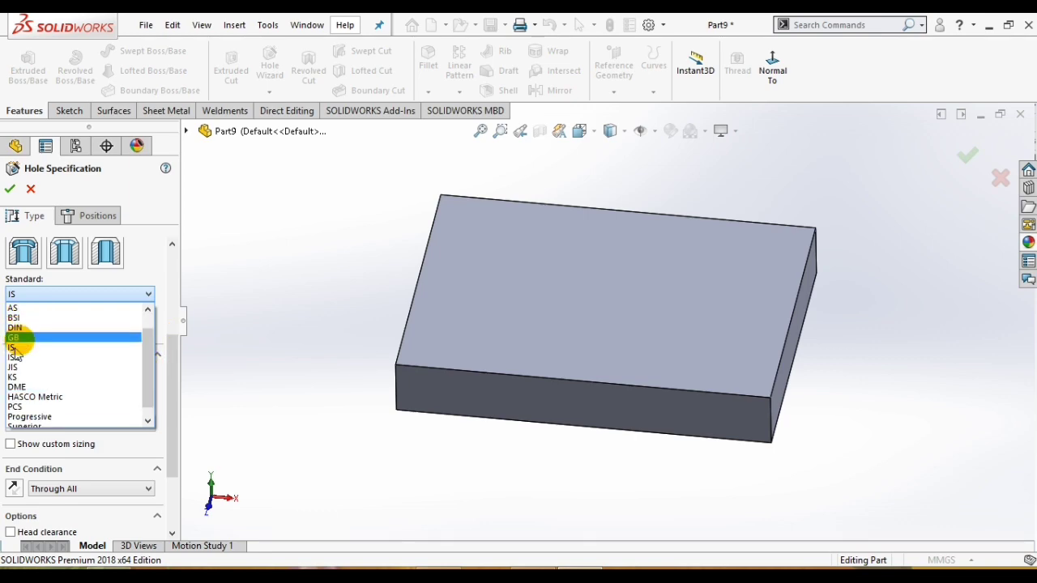
click(117, 348)
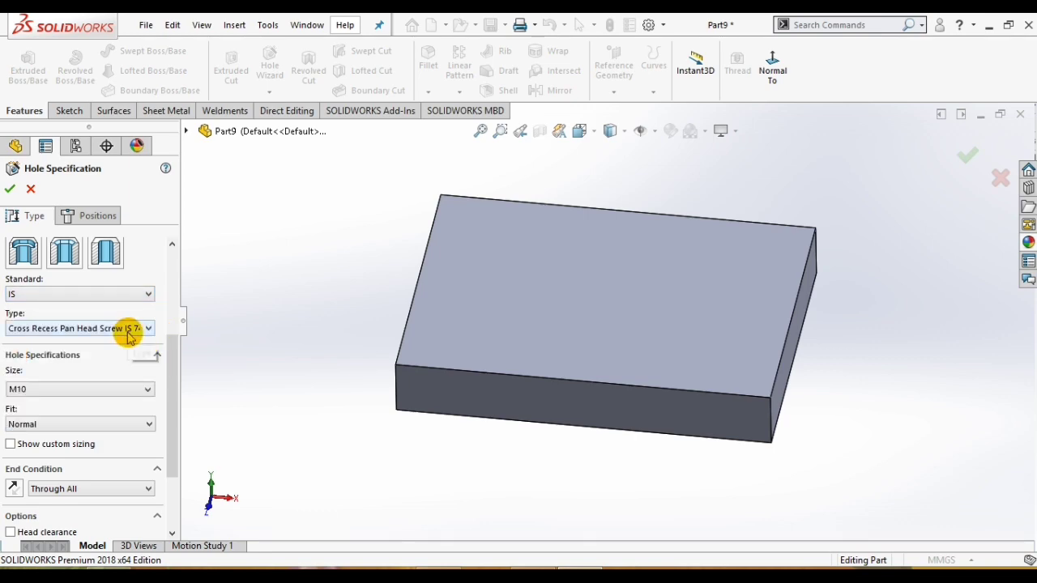
click(128, 334)
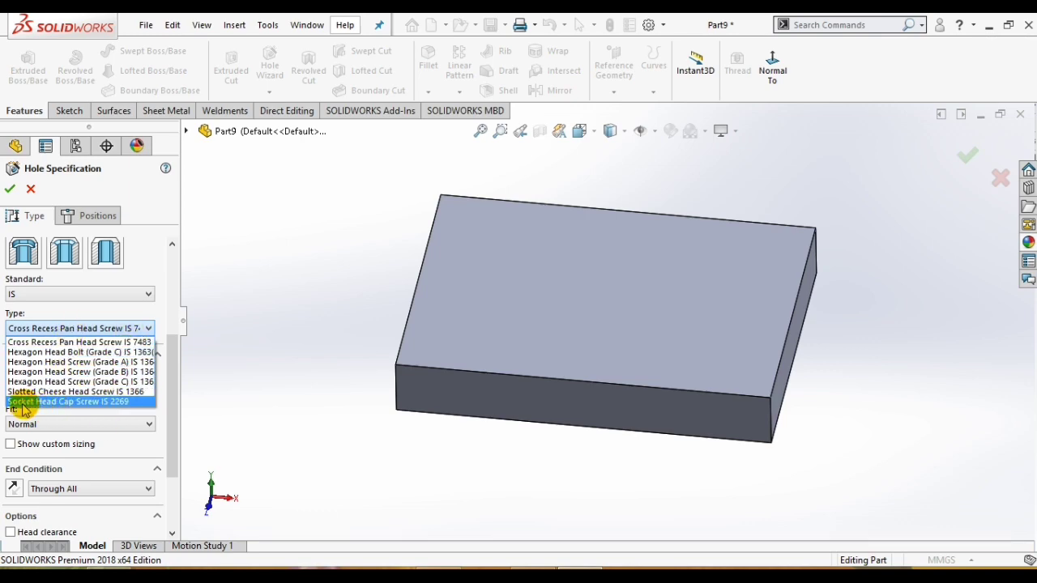
click(85, 403)
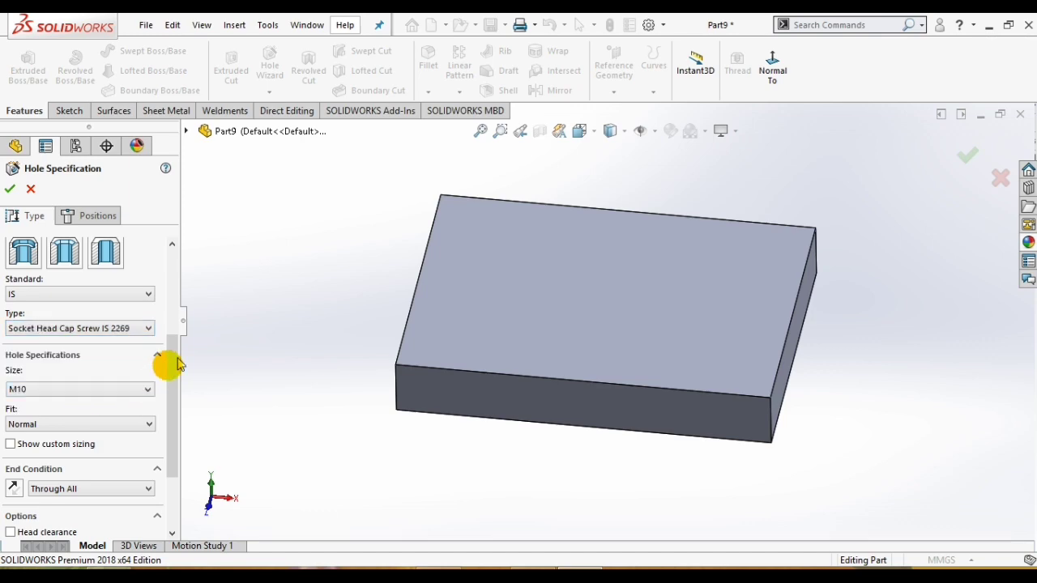
Choose M10 as the counterbore hole's size.
scroll(175, 361, down, 1)
click(40, 357)
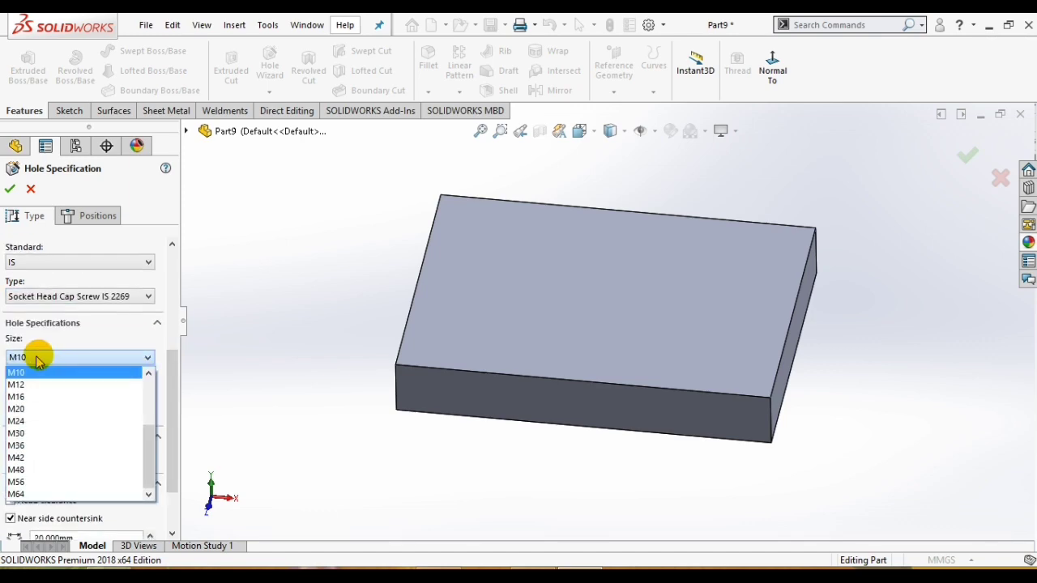
mouse_move(153, 446)
mouse_down()
mouse_move(148, 398)
mouse_move(63, 418)
mouse_move(153, 418)
mouse_move(148, 431)
mouse_up()
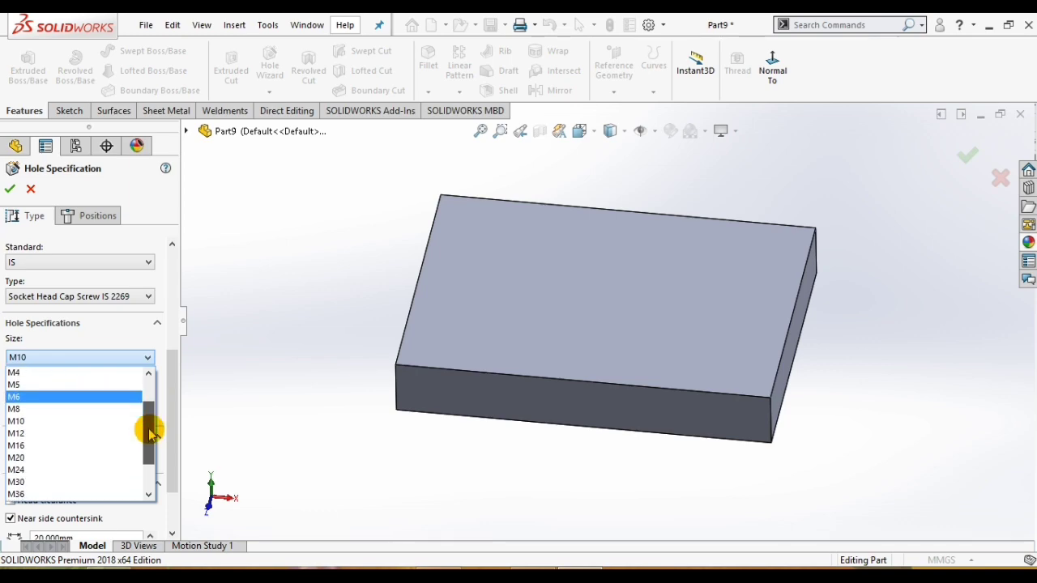
click(20, 421)
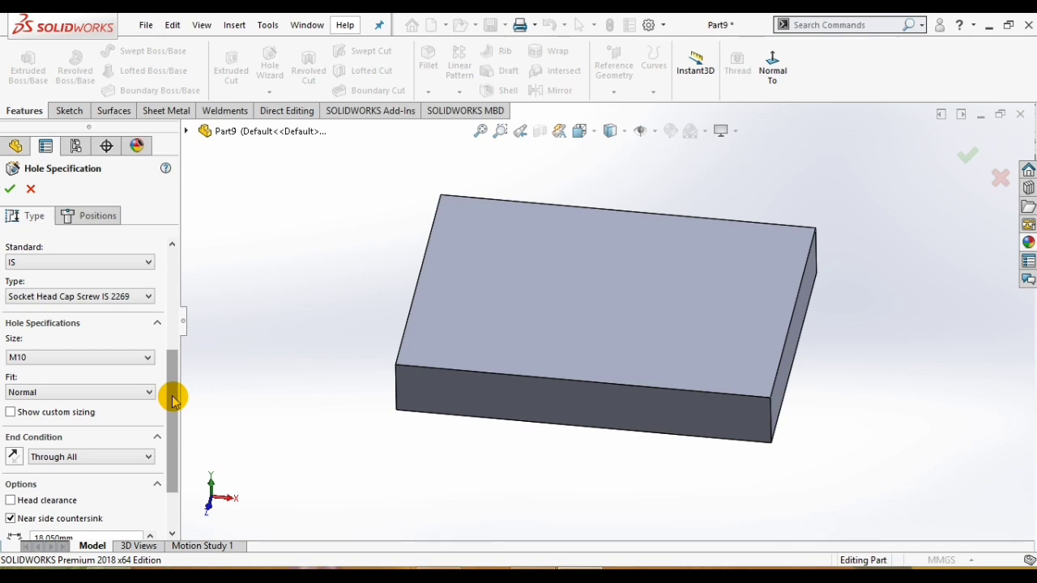
Set the hole's end condition to Through All and turn off the near side countersink.
drag(169, 393, 172, 434)
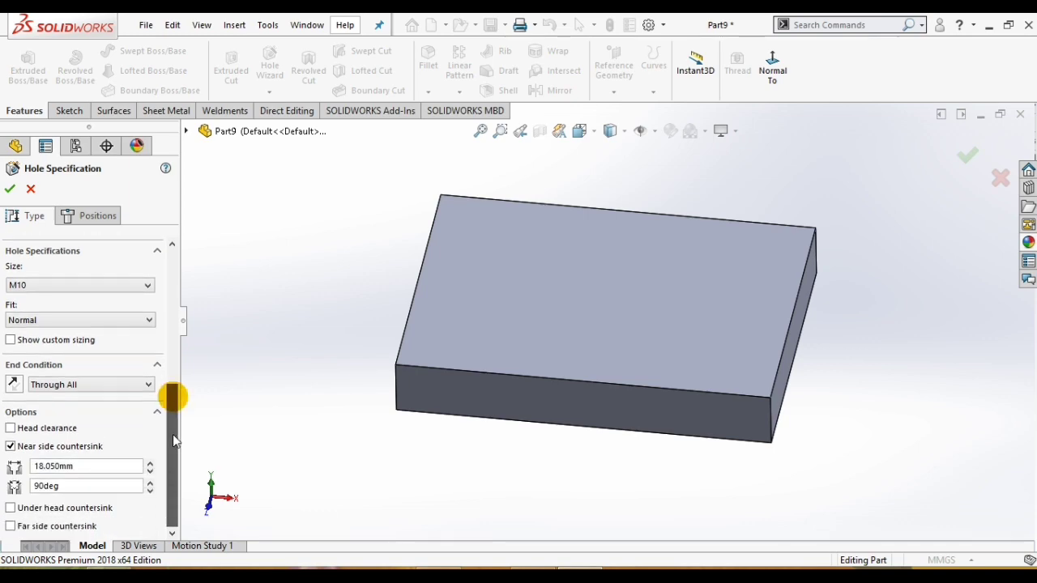
click(50, 386)
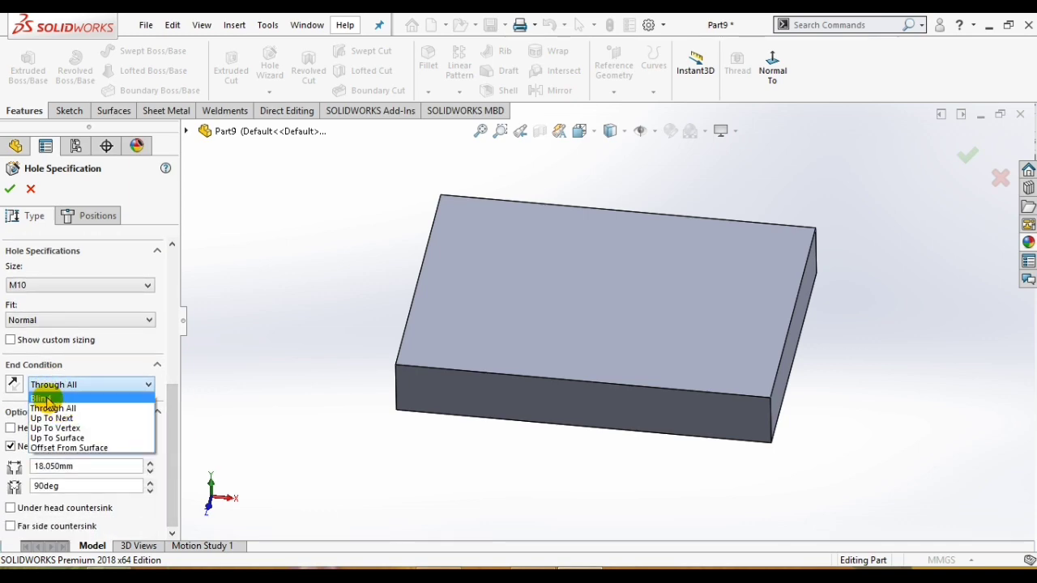
click(44, 398)
click(49, 387)
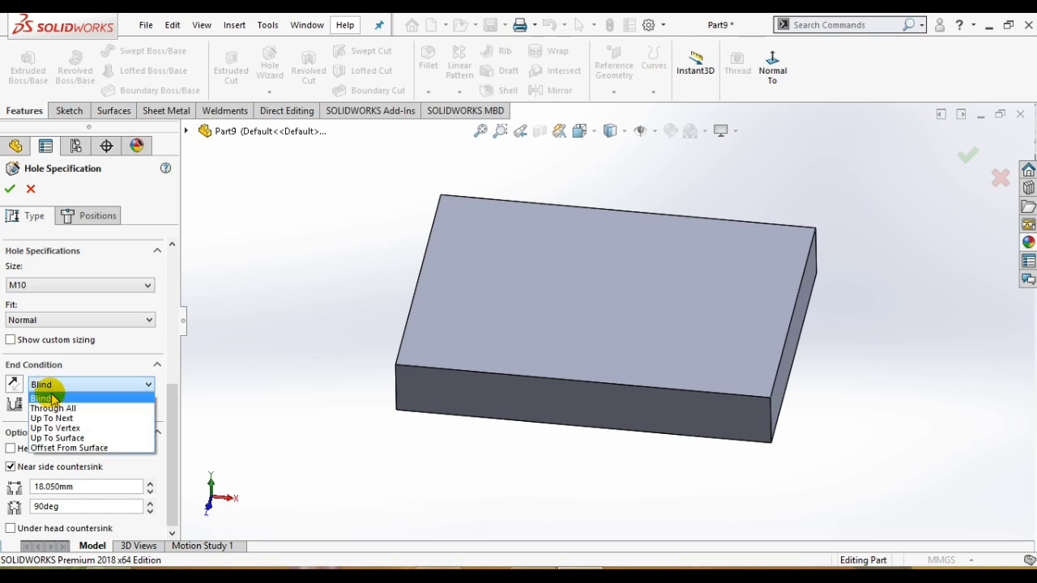
click(55, 409)
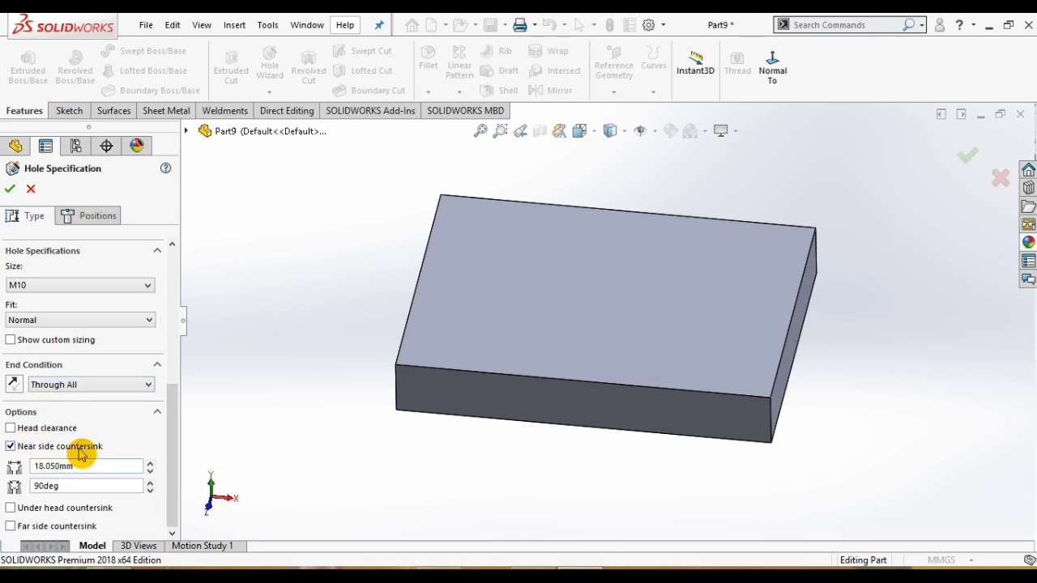
click(10, 446)
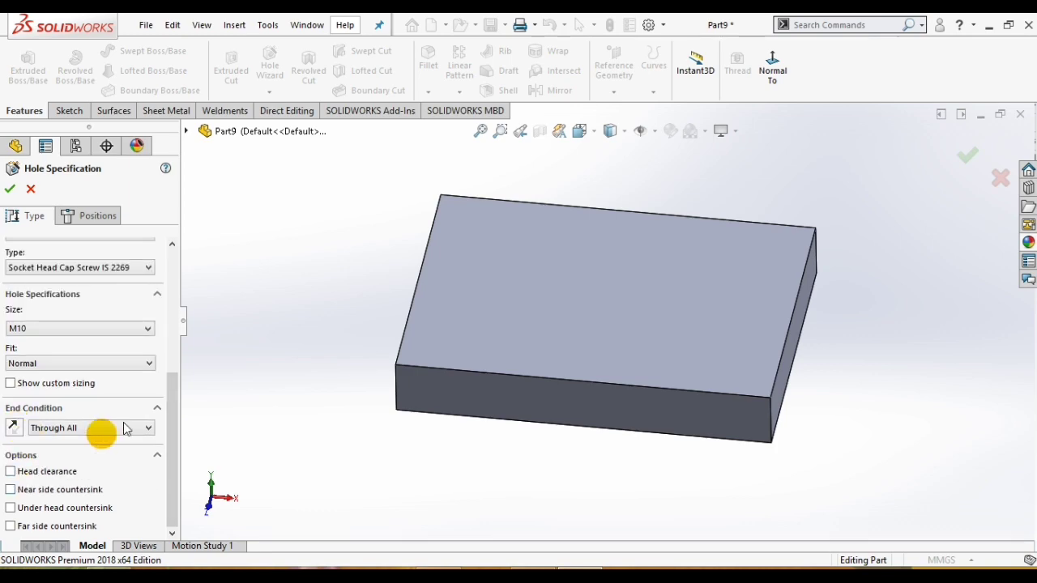
Place one M10 counterbore hole on the plate's top face, near its left edge, and finish the hole feature.
click(87, 220)
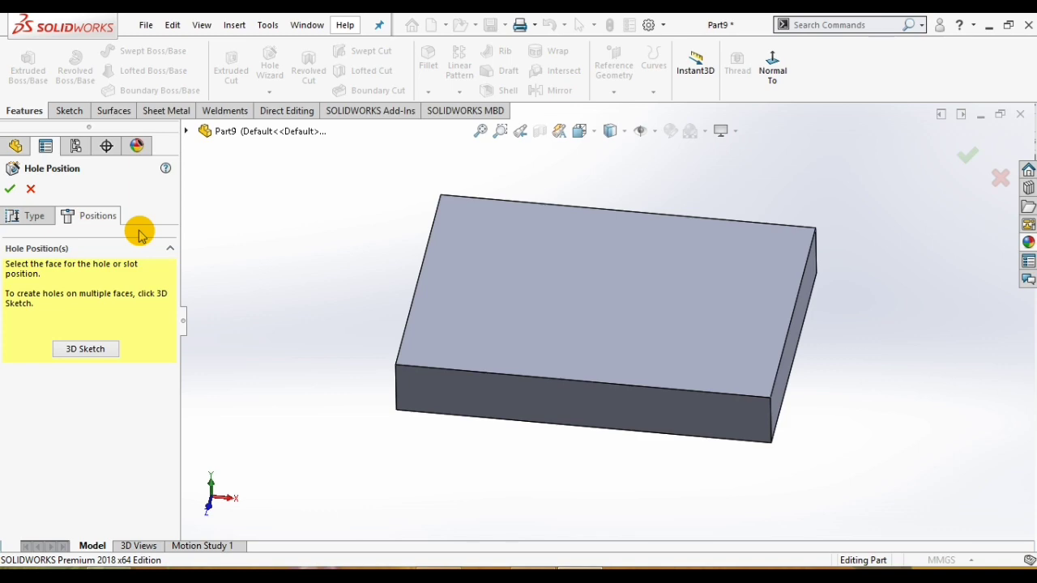
click(481, 318)
click(476, 319)
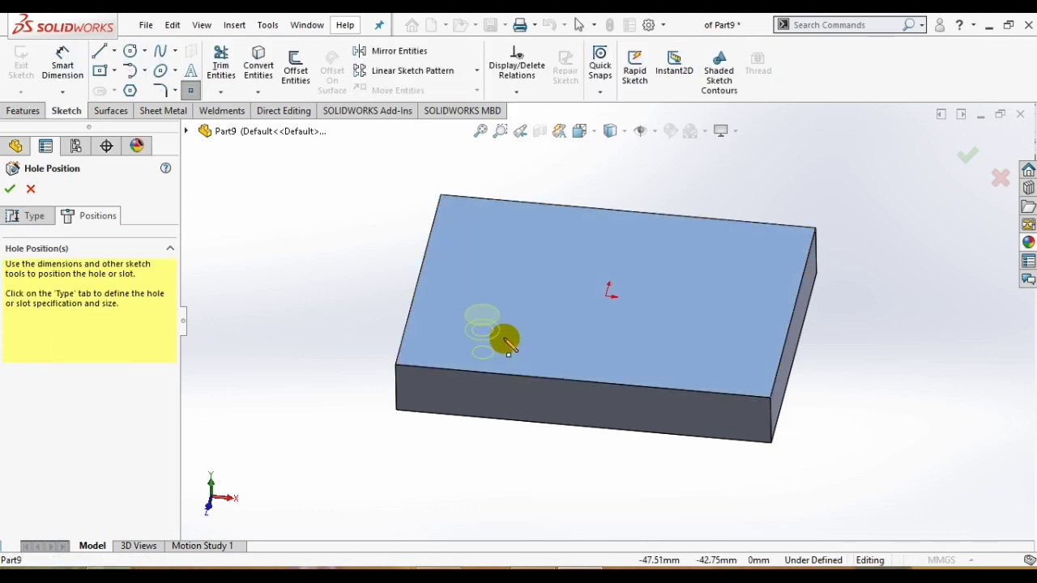
click(474, 312)
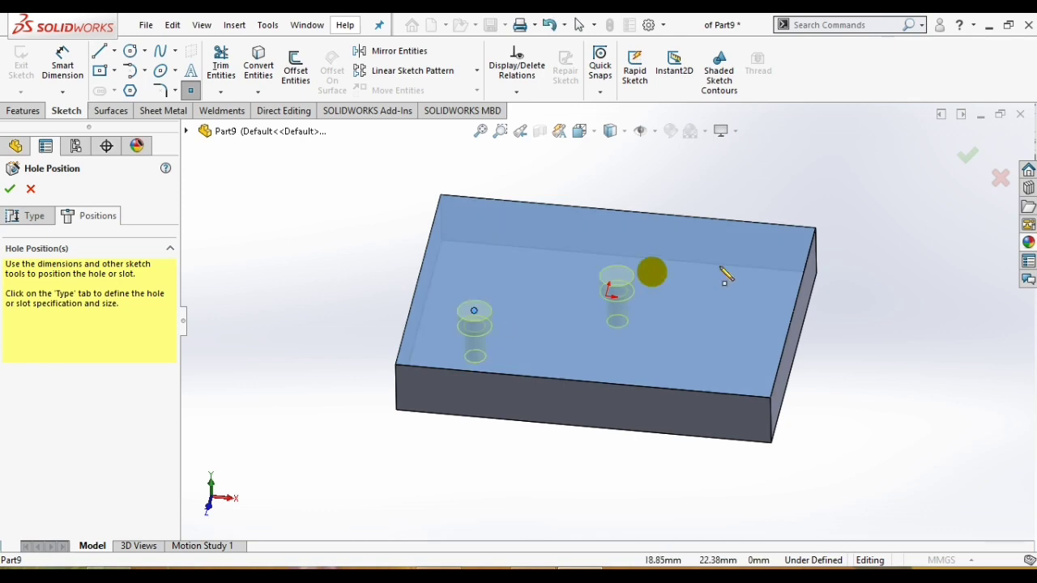
click(968, 154)
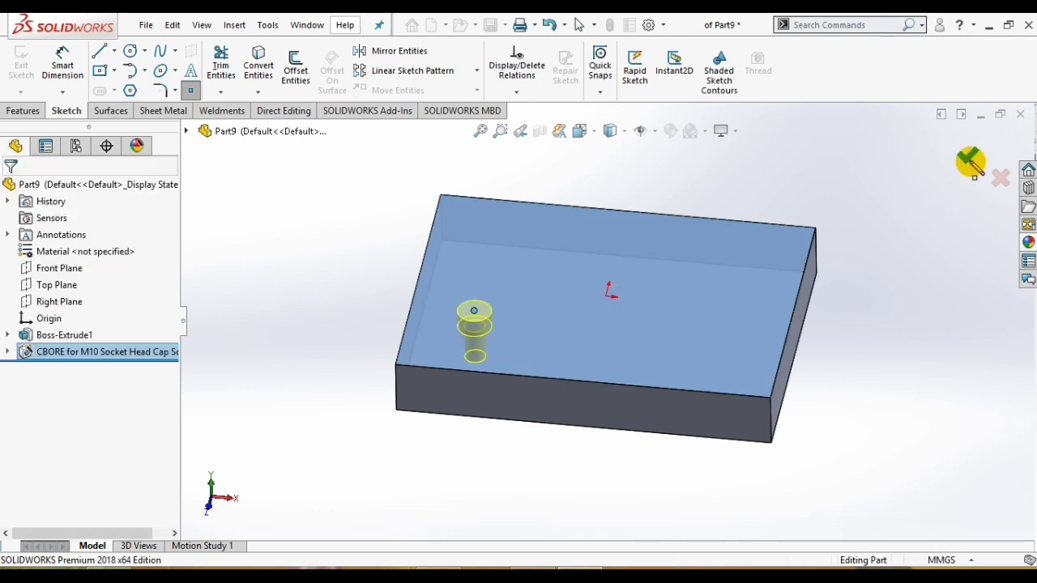
Open the counterbore hole's position sketch for editing.
middle_drag(562, 333, 562, 380)
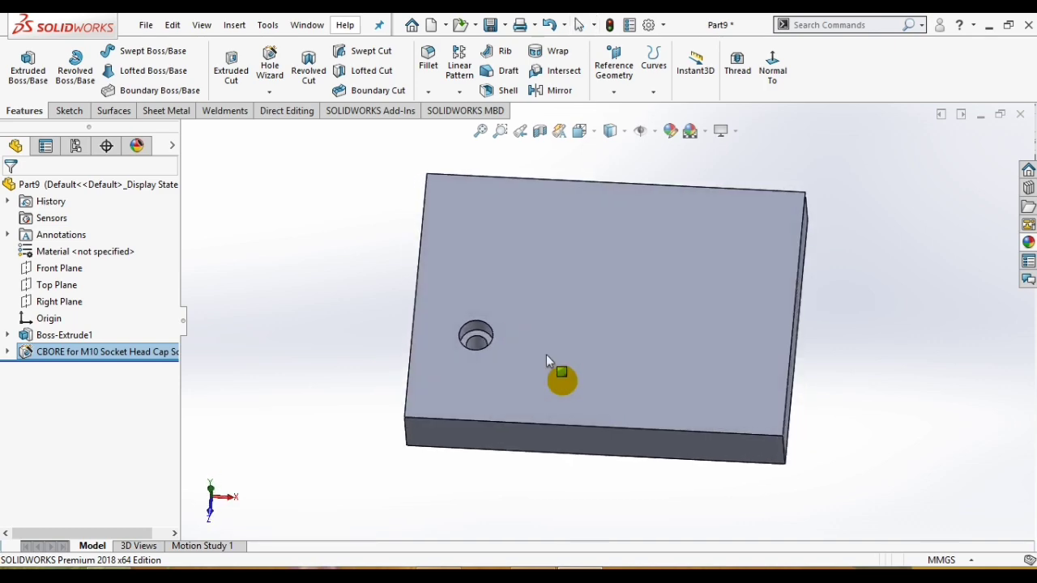
scroll(477, 328, down, 4)
scroll(495, 349, up, 2)
scroll(501, 350, up, 3)
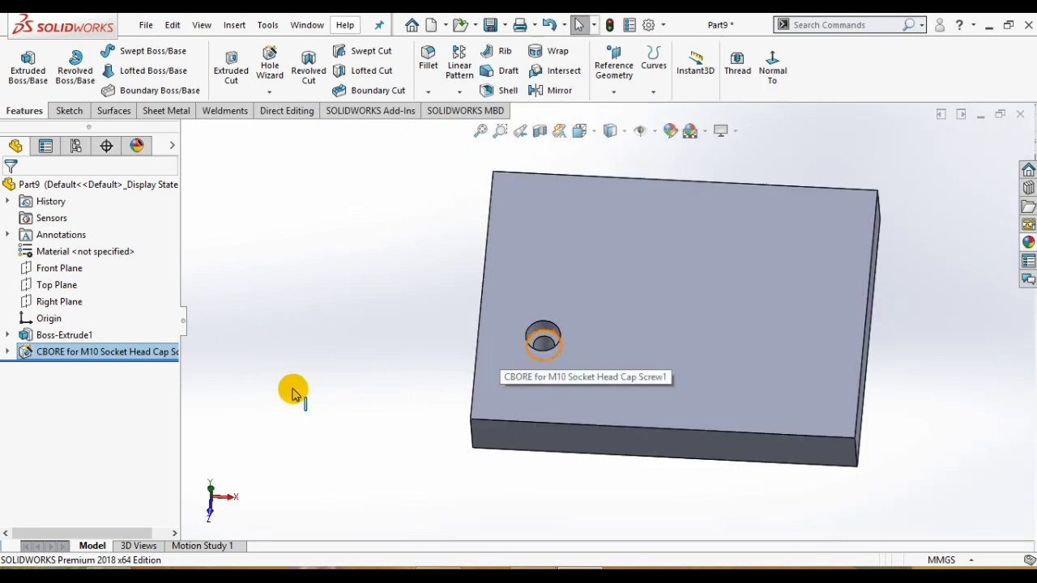
click(8, 353)
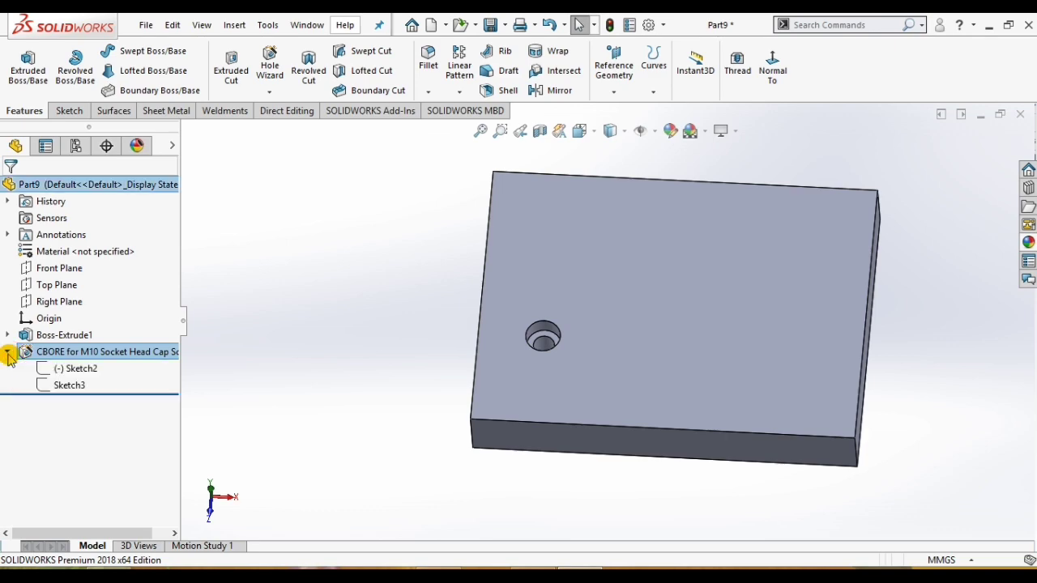
click(66, 375)
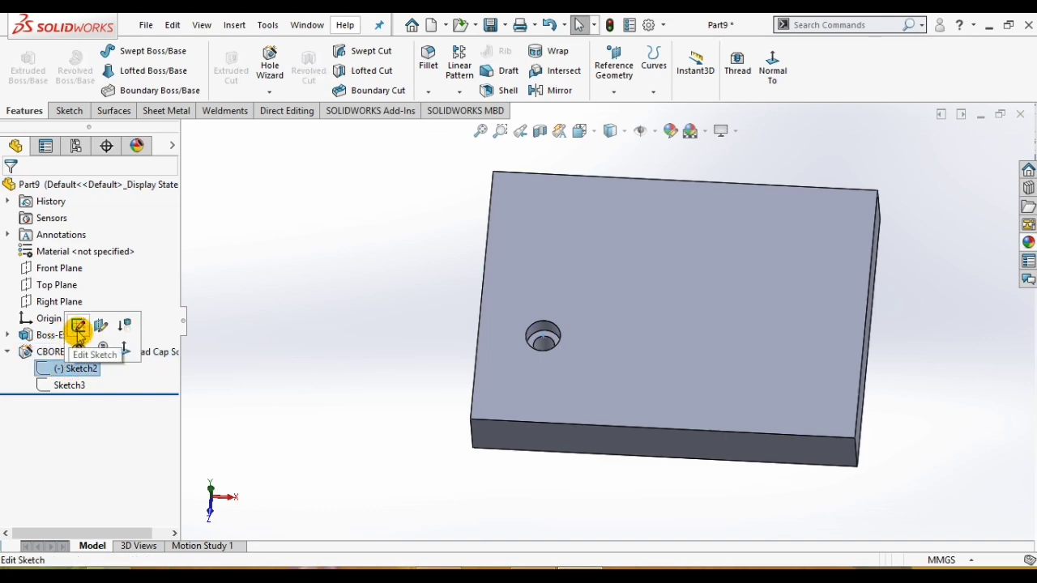
click(74, 329)
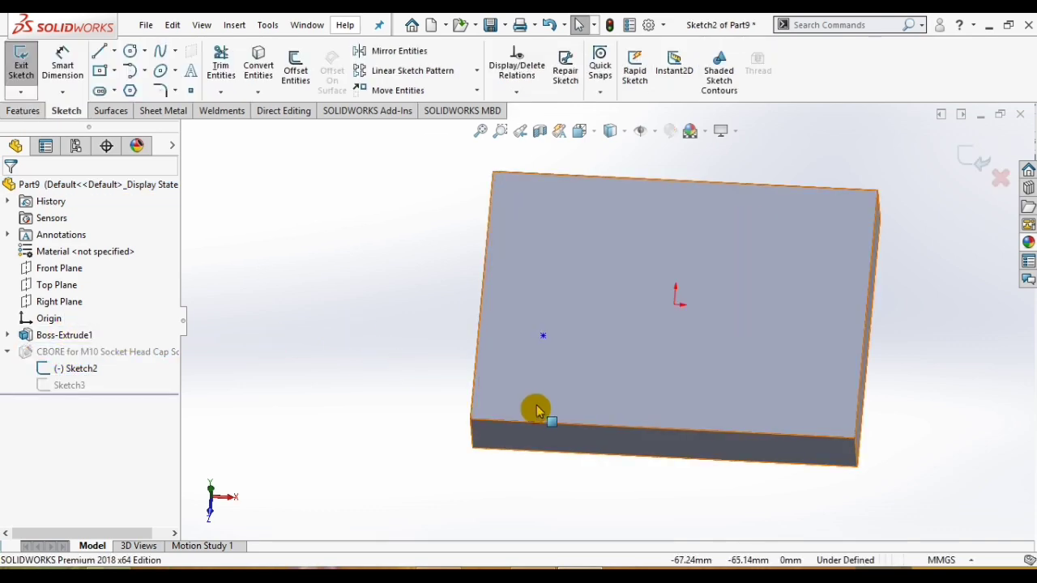
Dimension the vertical distance between the counterbore hole's centre point and the origin as 40 mm, viewing the sketch face-on.
key(space)
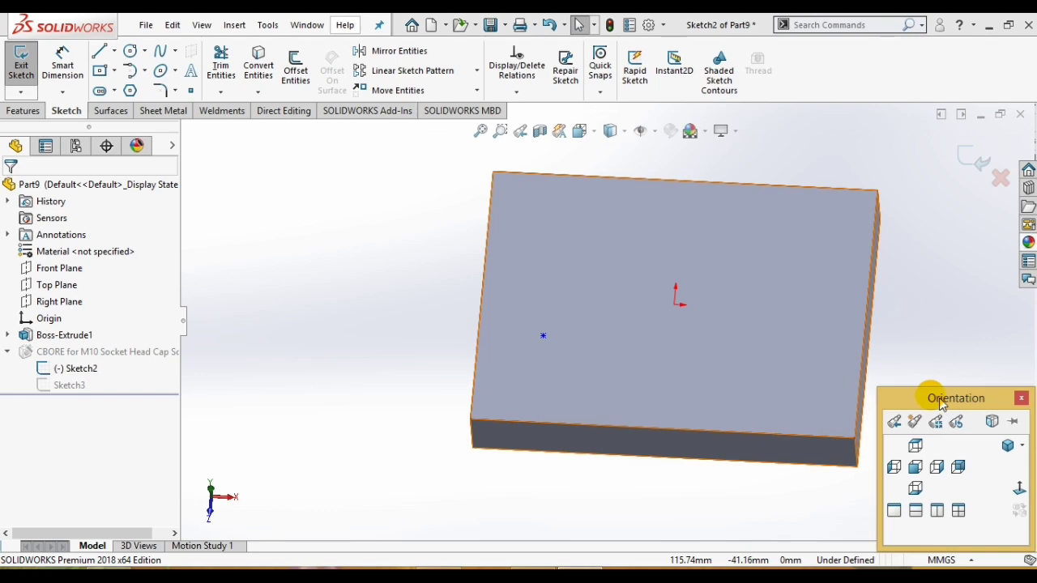
click(1019, 486)
click(63, 61)
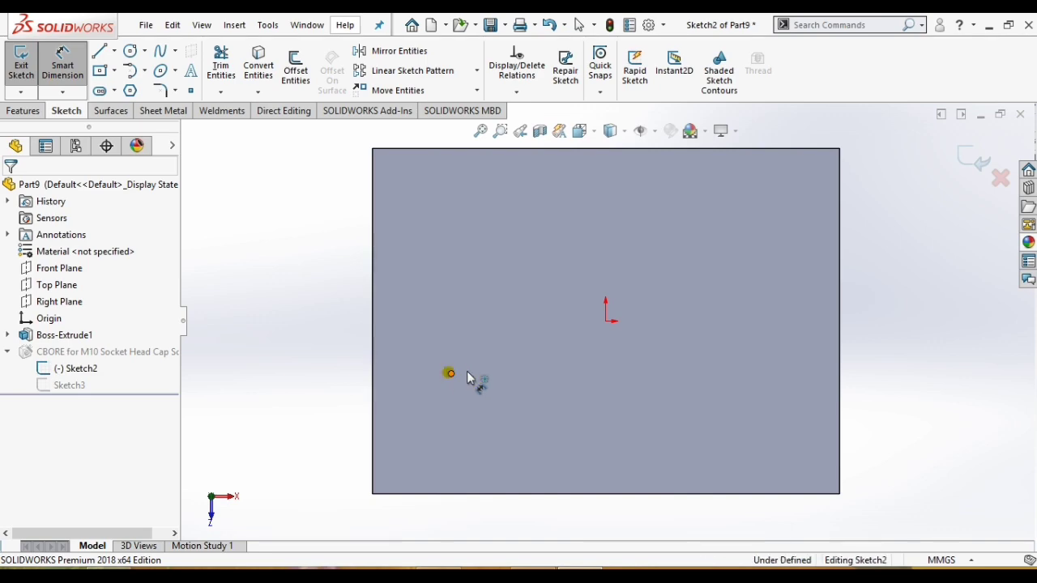
click(451, 373)
click(606, 321)
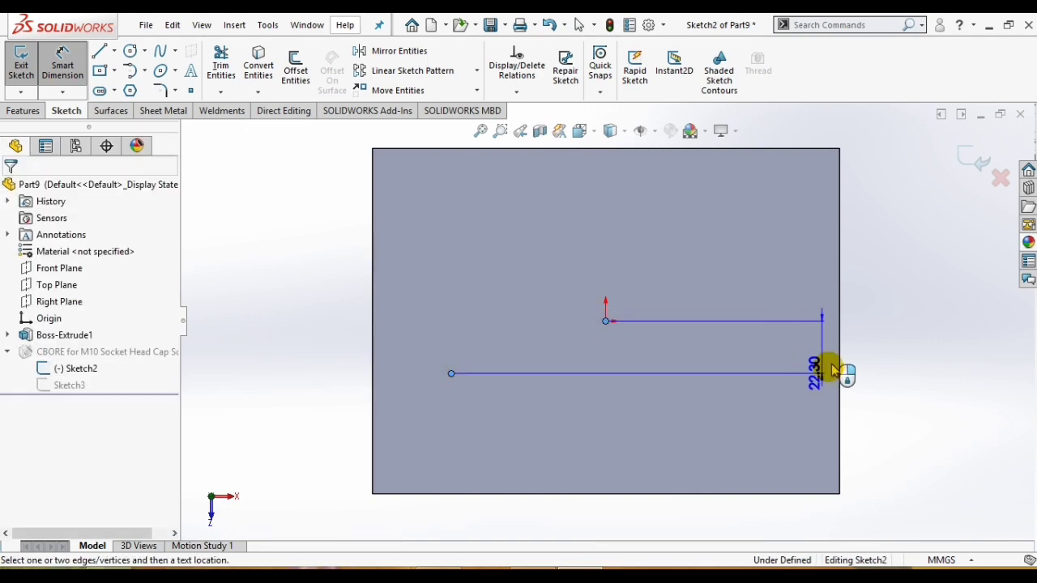
click(871, 362)
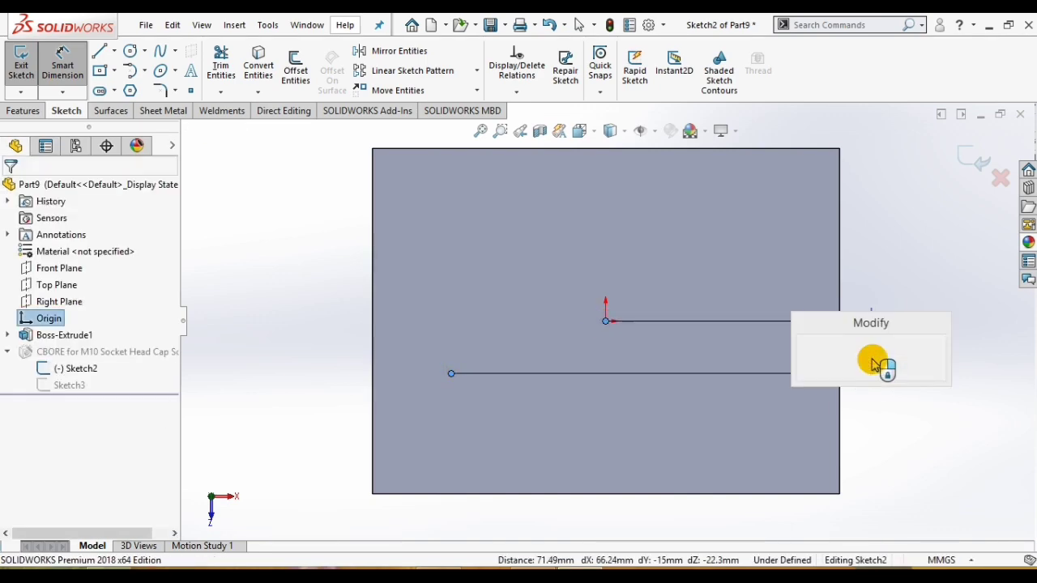
key(Return)
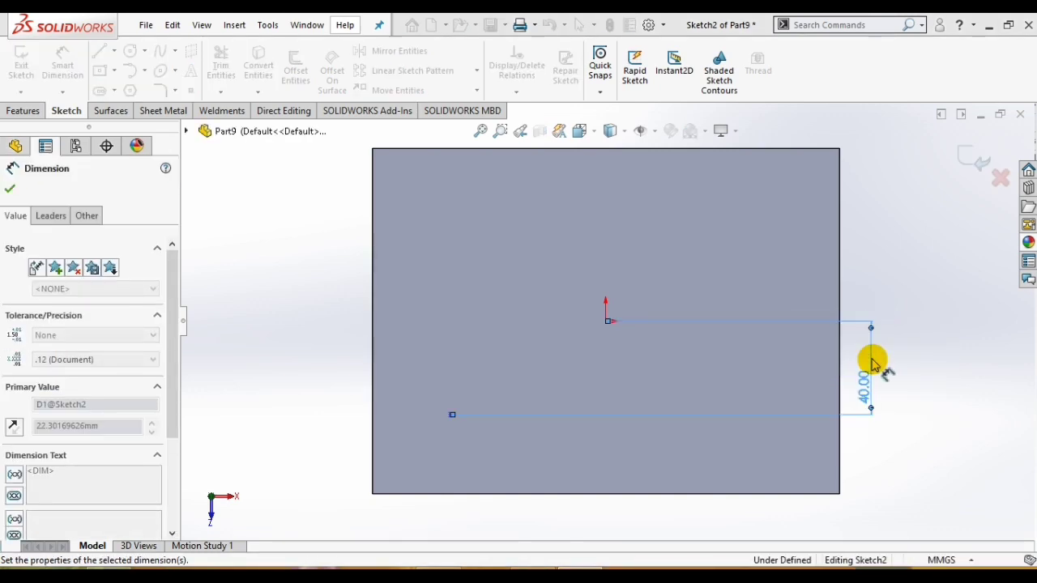
Dimension the horizontal distance between the counterbore hole's centre point and the origin as 70 mm, and exit the sketch.
click(451, 415)
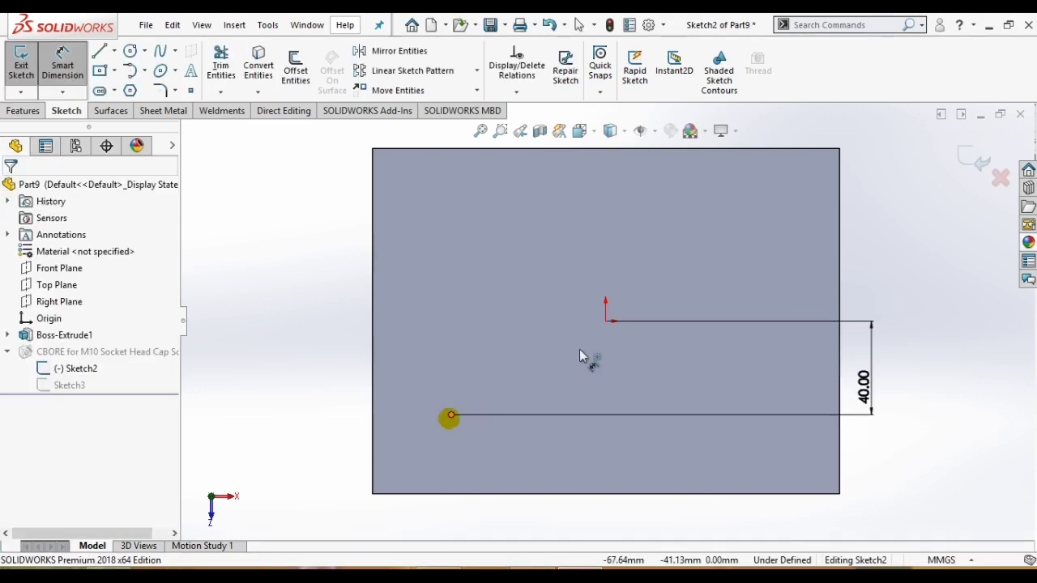
click(607, 323)
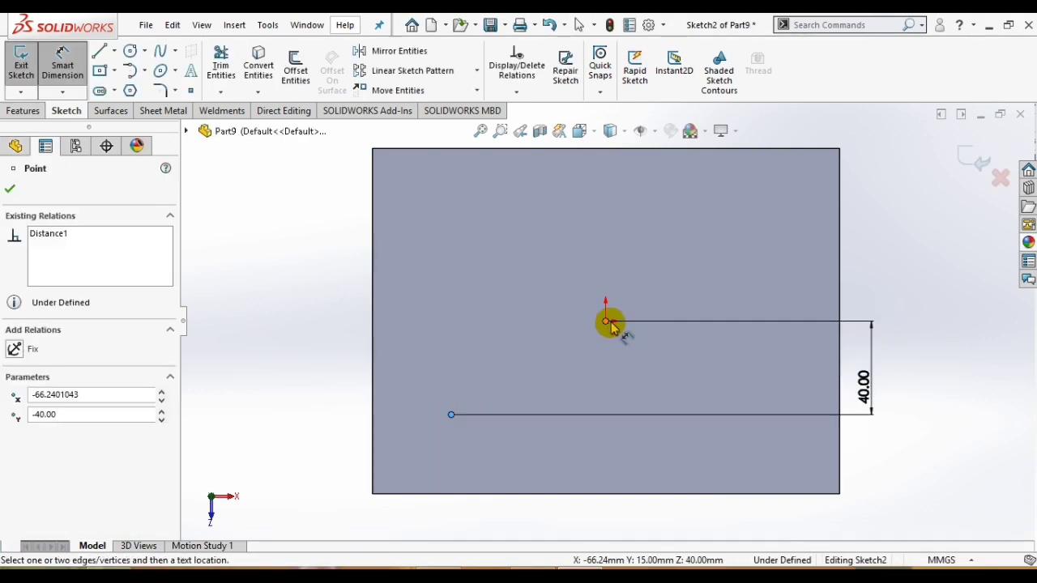
click(534, 519)
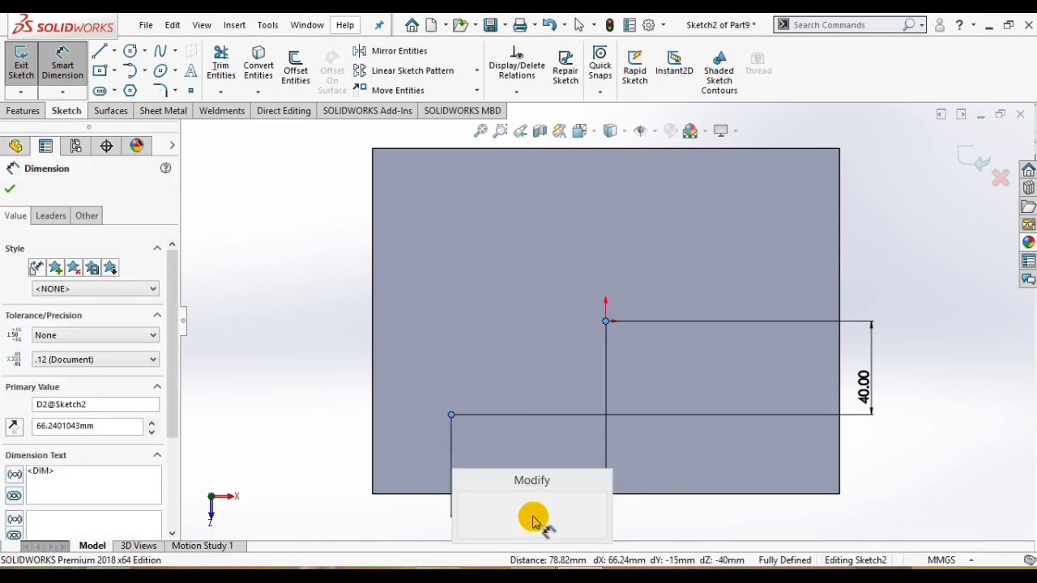
text(70)
key(Return)
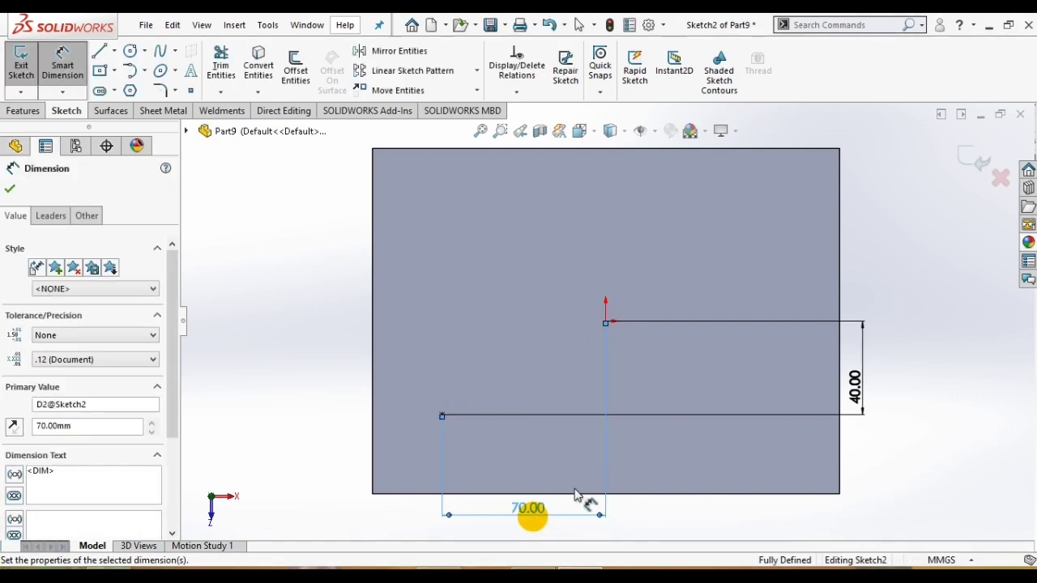
click(969, 168)
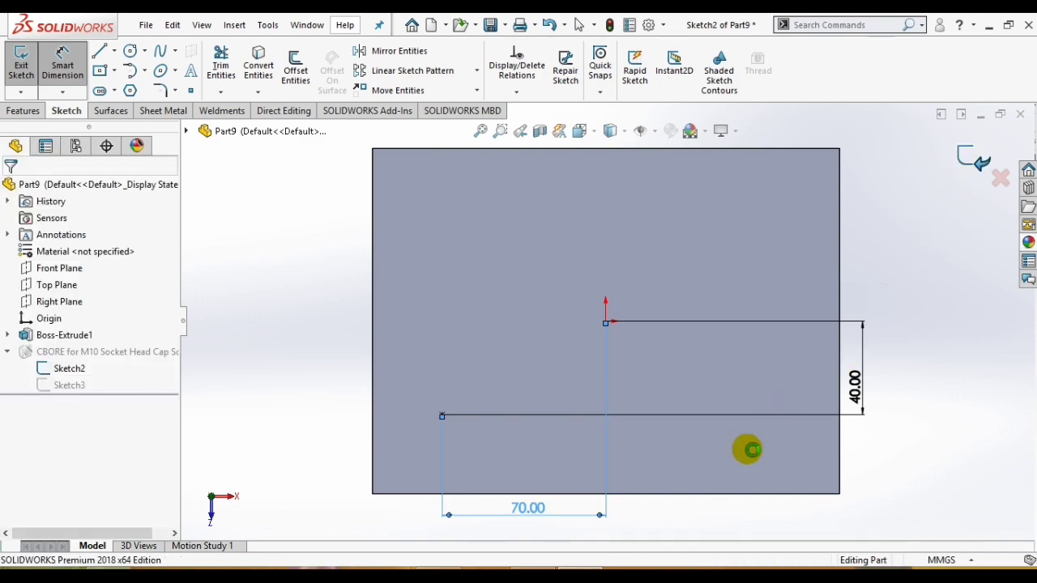
Start a new Hole Wizard hole on the plate and set its hole type to countersink.
middle_drag(828, 415, 805, 412)
scroll(606, 318, up, 1)
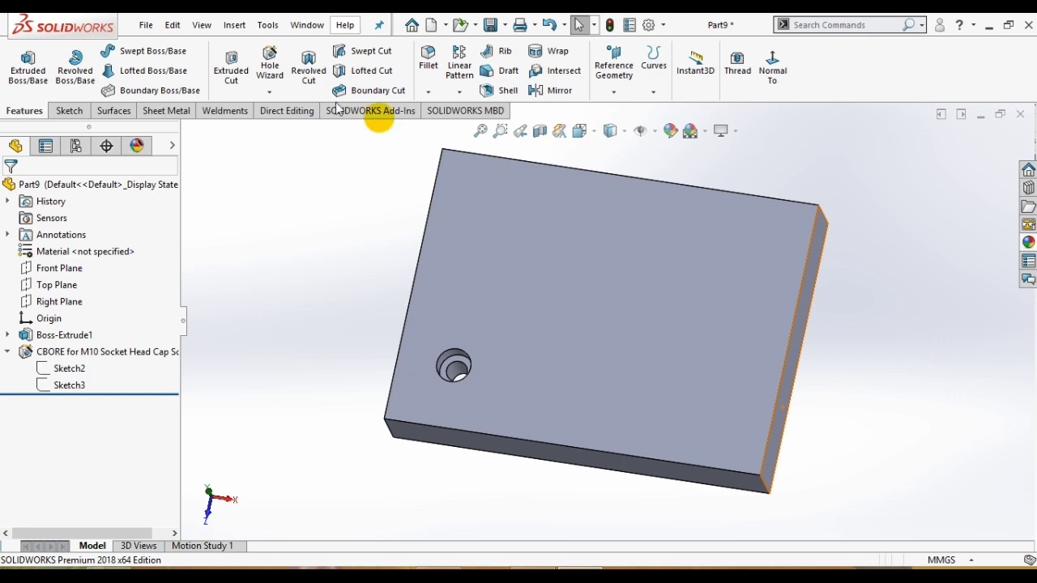
click(271, 67)
click(271, 66)
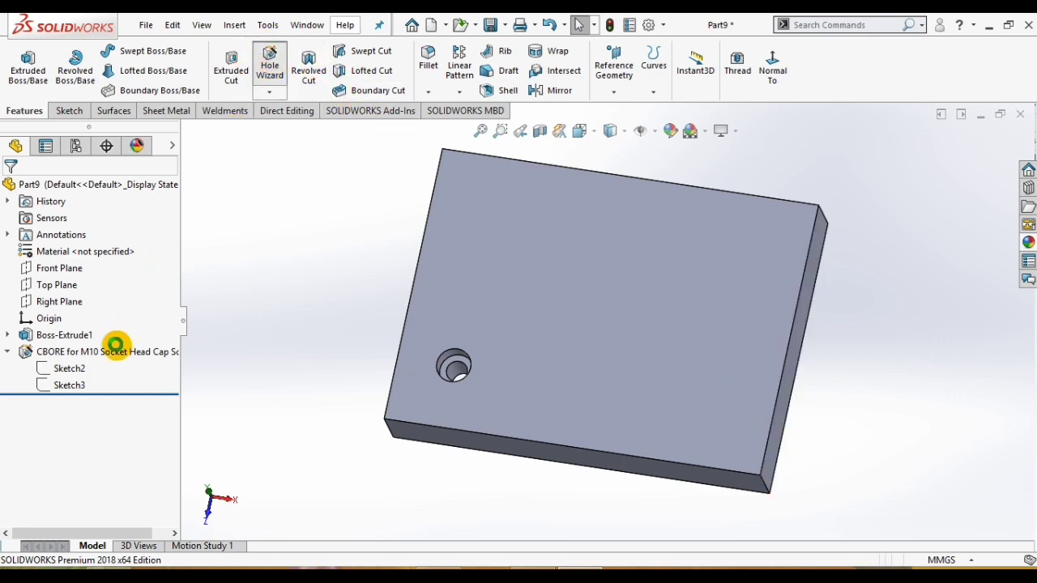
click(65, 344)
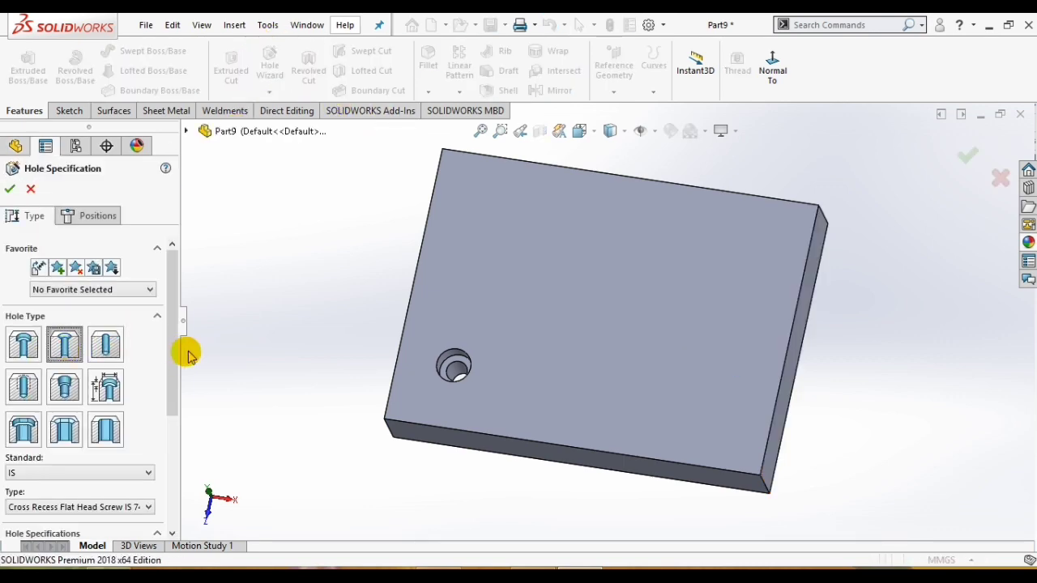
Set the countersink hole's standard to IS and its screw type to Cross Recess Flat Head Screw IS 7485.
drag(171, 350, 180, 385)
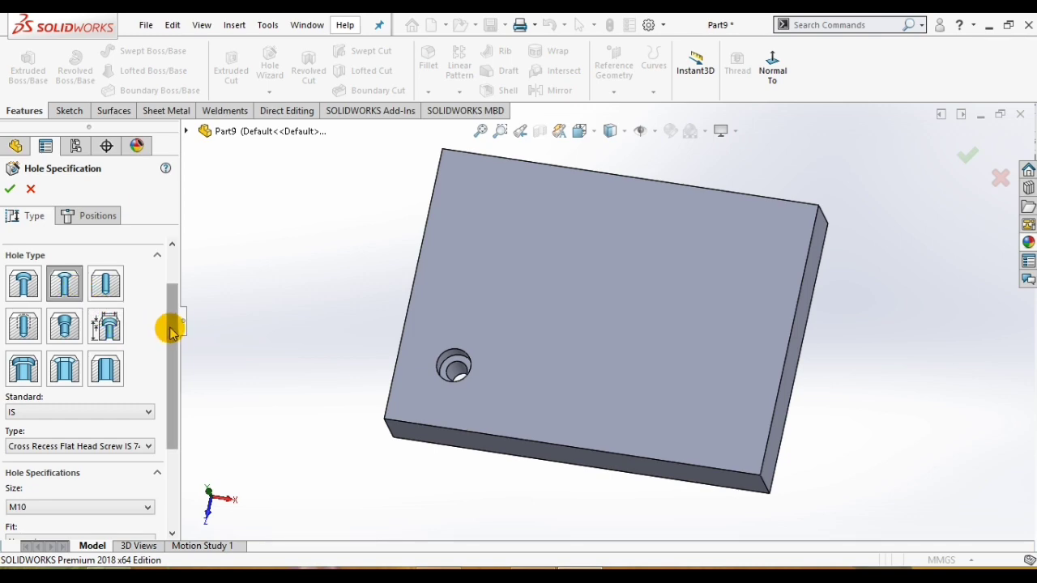
scroll(167, 338, down, 1)
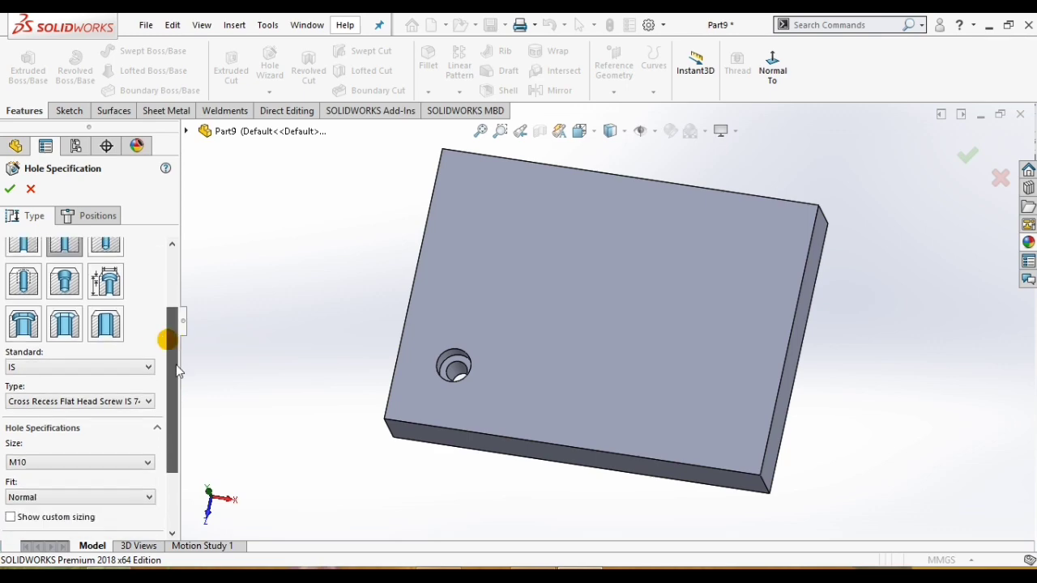
click(123, 369)
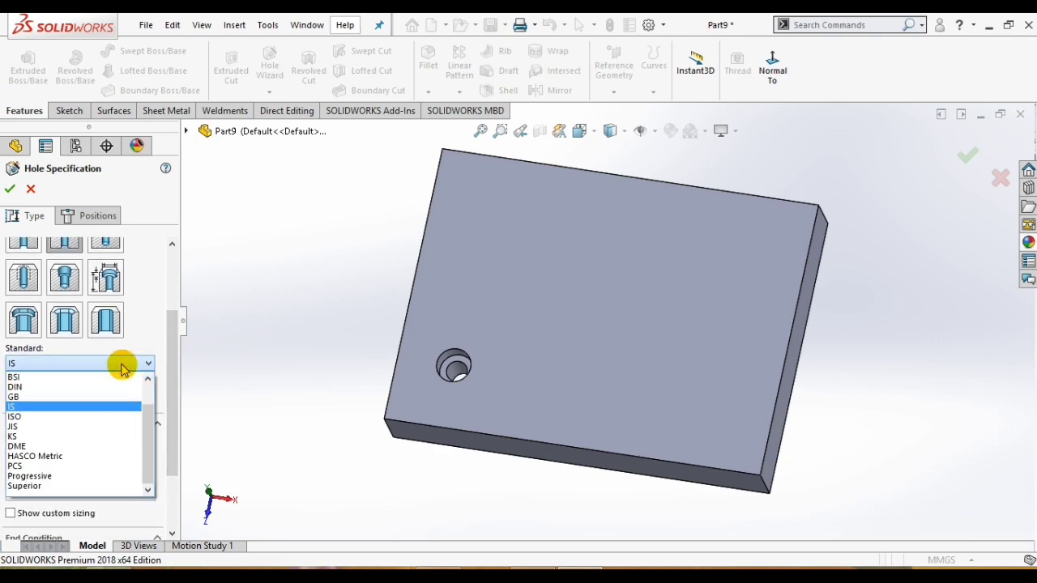
click(123, 366)
click(103, 398)
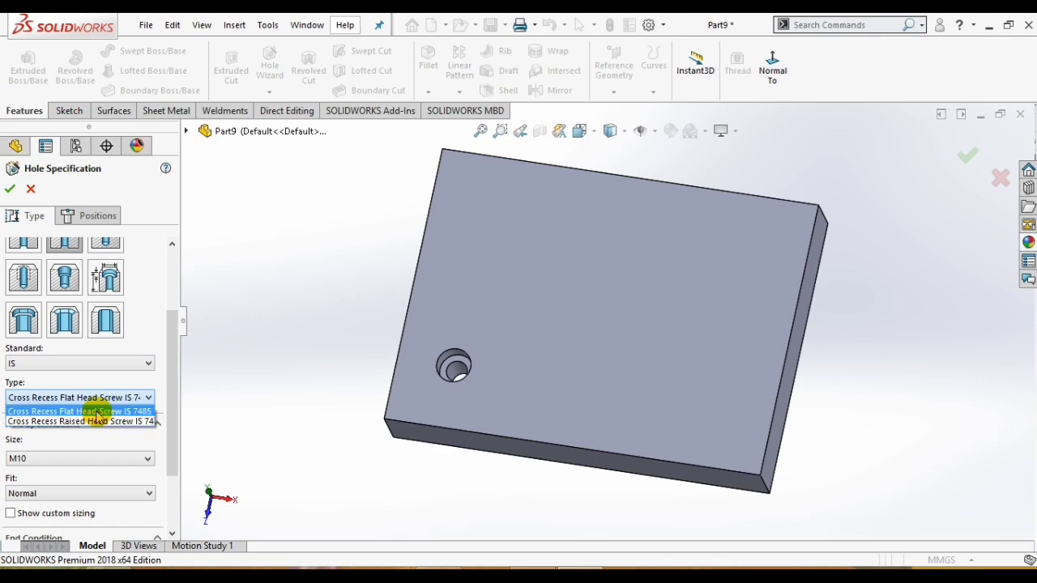
click(97, 415)
Set the M10 countersink hole's end condition to Through All.
scroll(172, 391, down, 2)
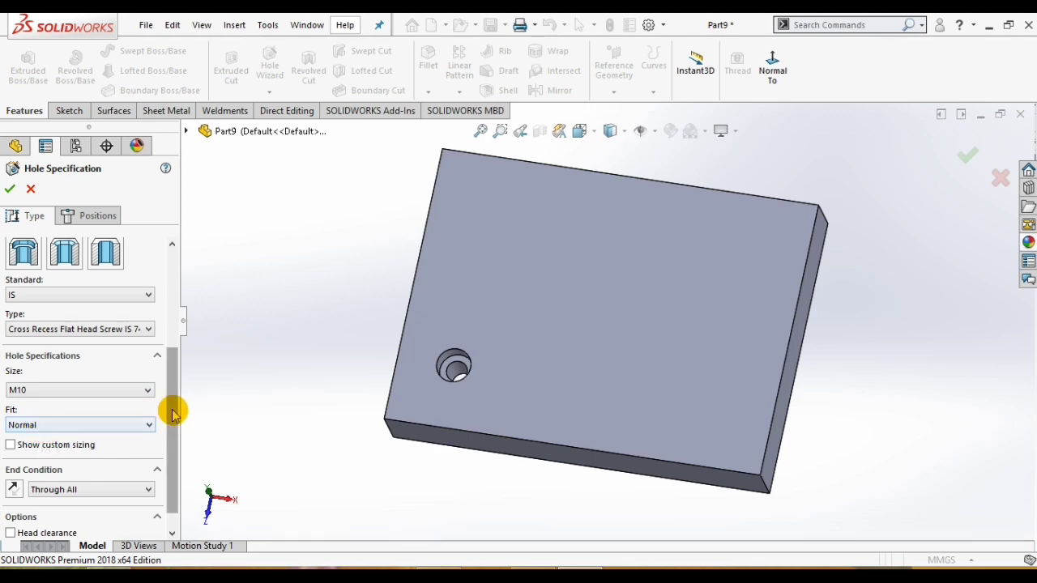
scroll(174, 410, down, 1)
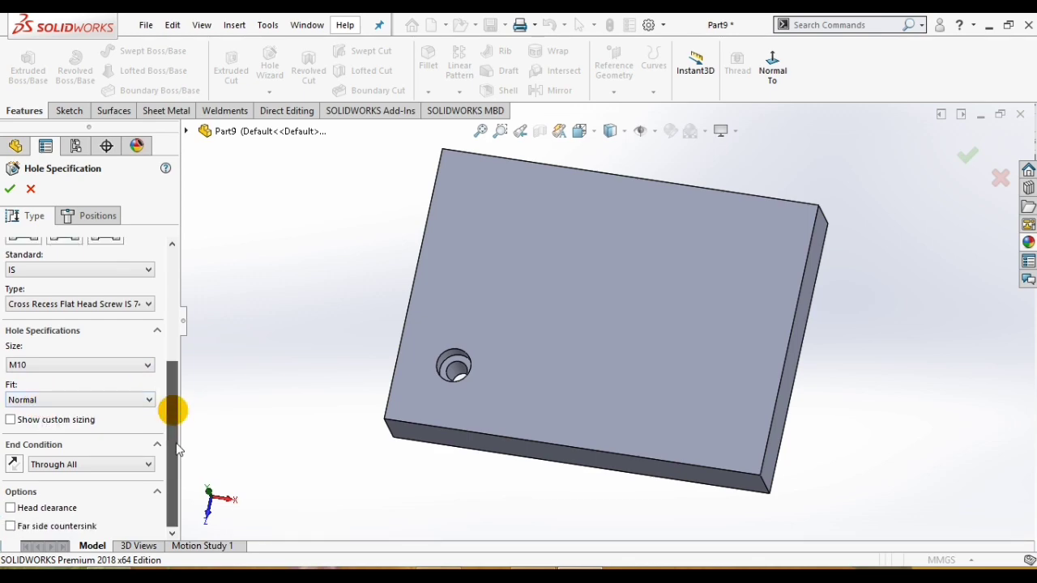
click(55, 465)
click(54, 488)
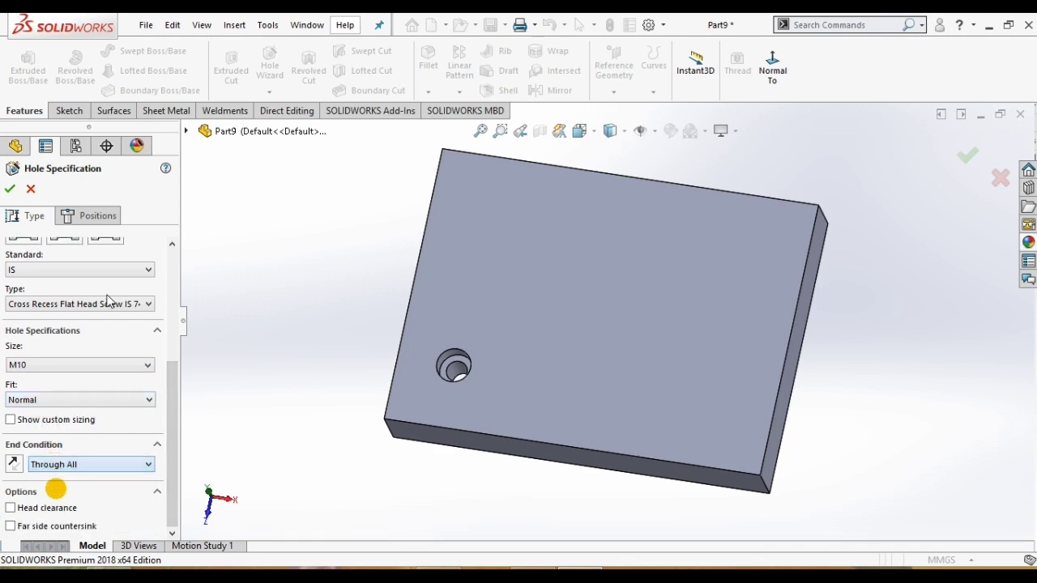
Place one M10 countersink hole on the plate's top face, just right of the counterbore hole, and finish the hole feature.
click(98, 217)
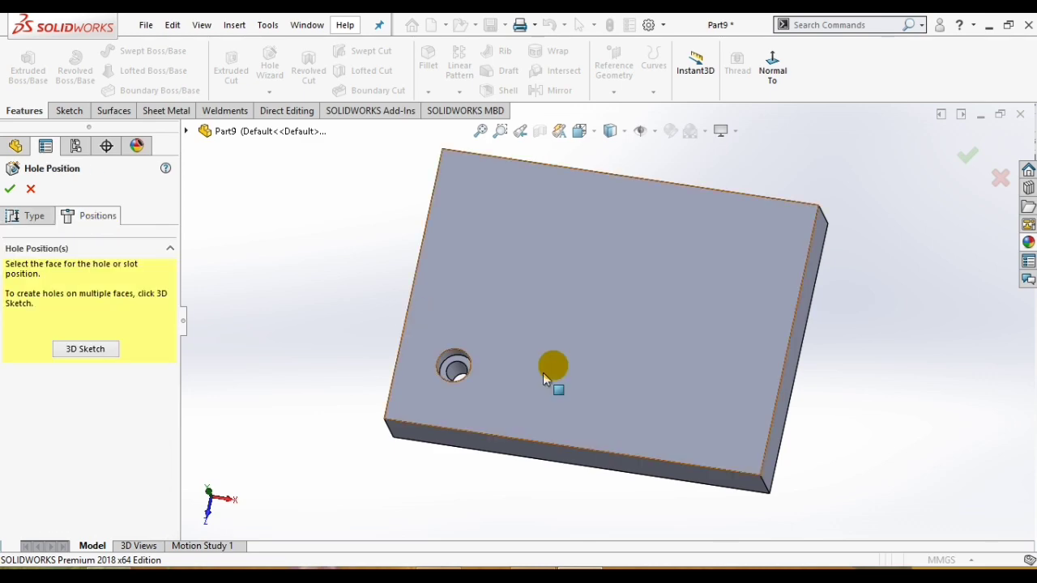
middle_drag(577, 385, 578, 345)
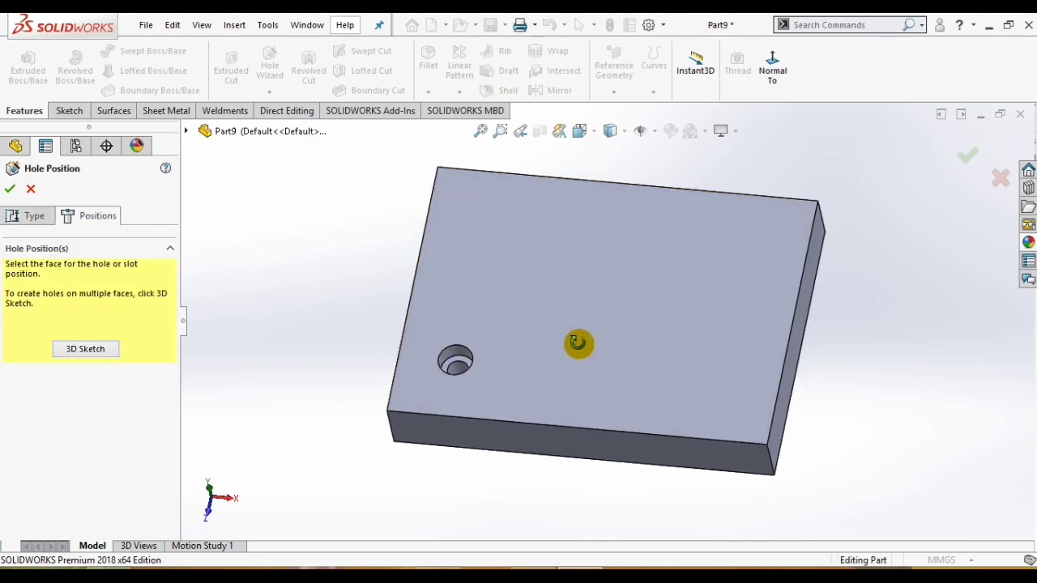
click(525, 376)
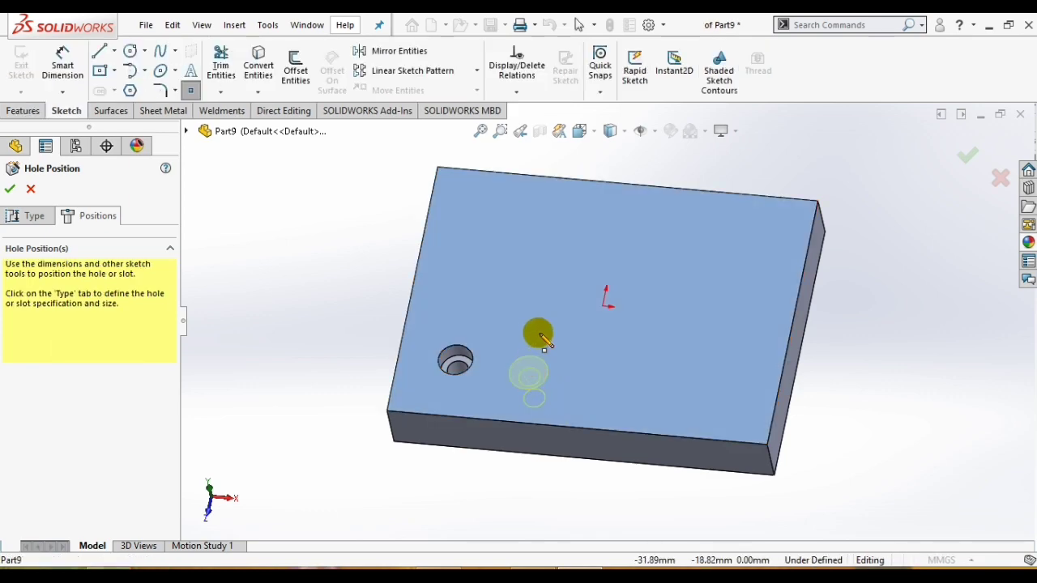
click(525, 374)
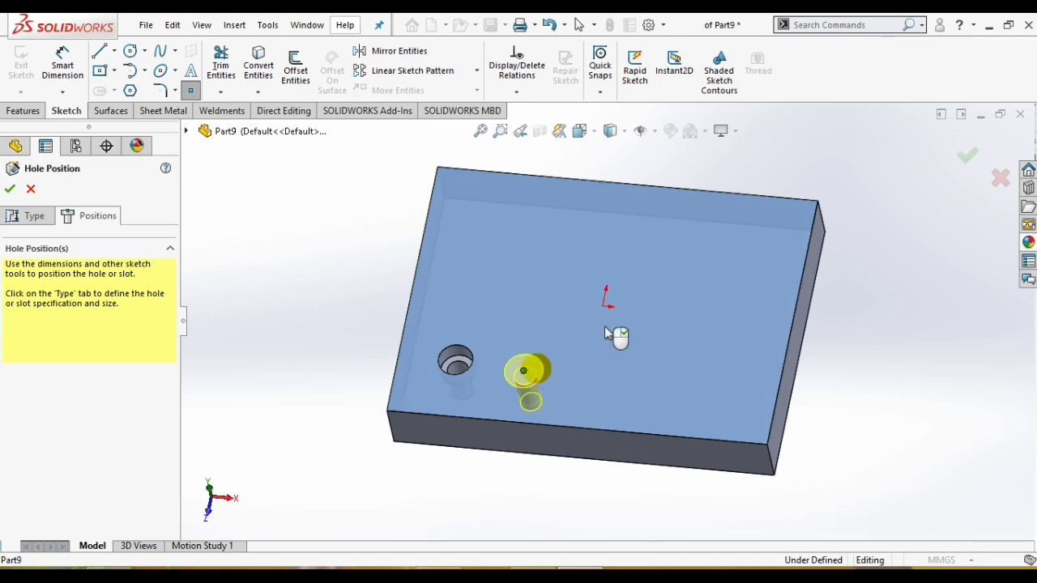
click(695, 333)
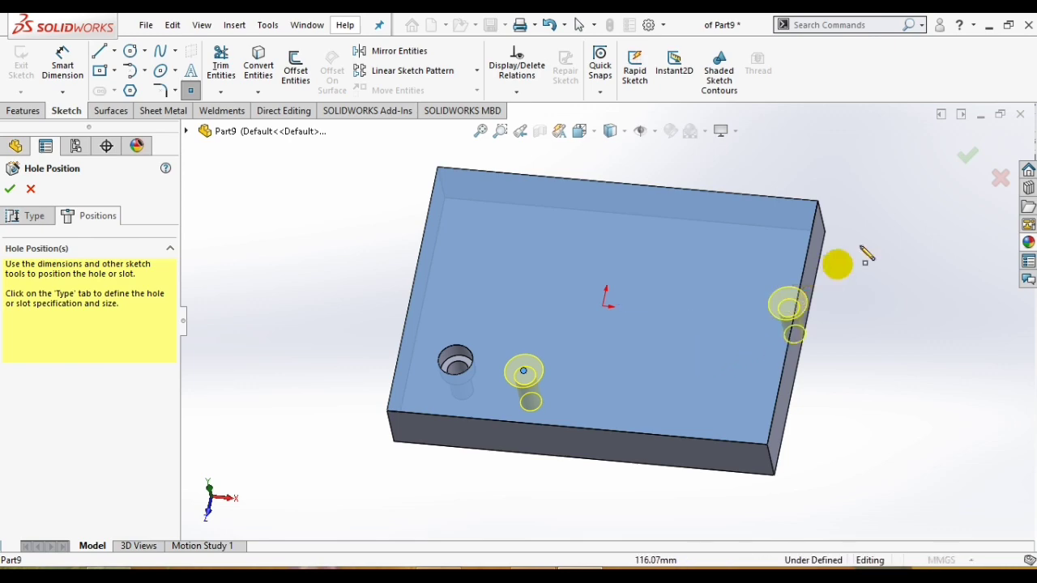
click(970, 163)
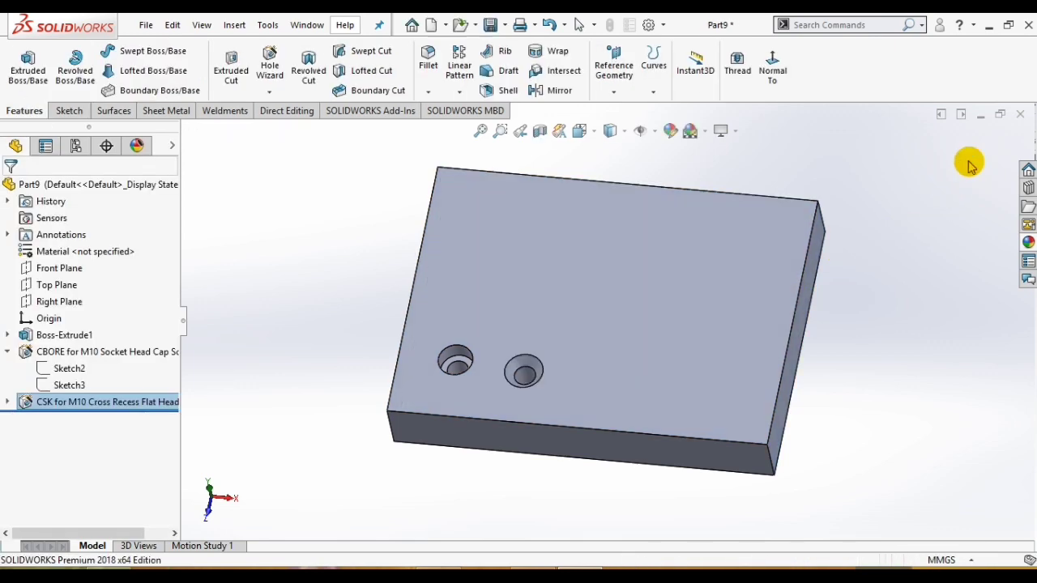
Open the countersink hole's position sketch for editing.
click(7, 403)
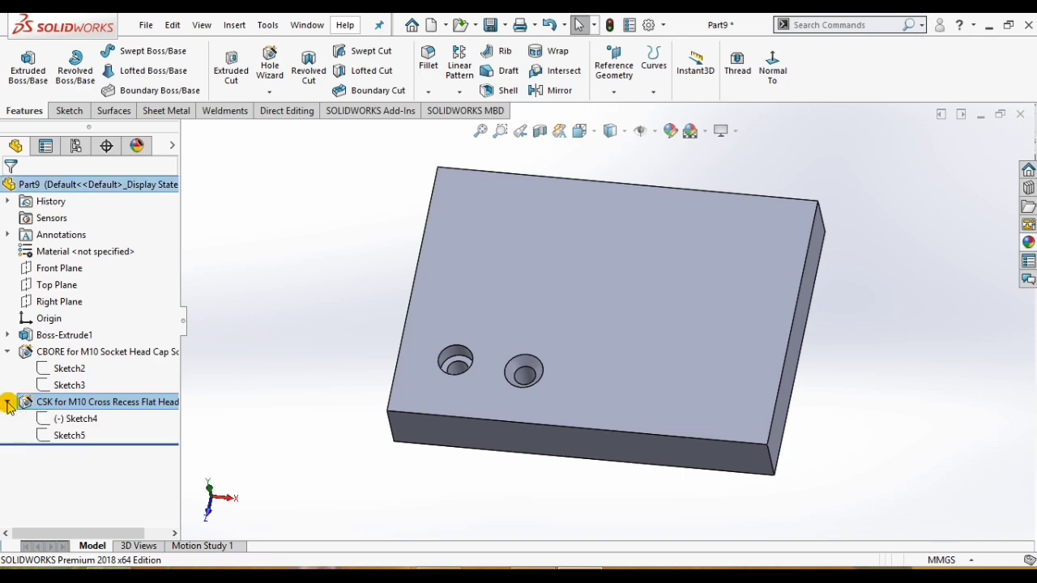
click(81, 418)
click(91, 375)
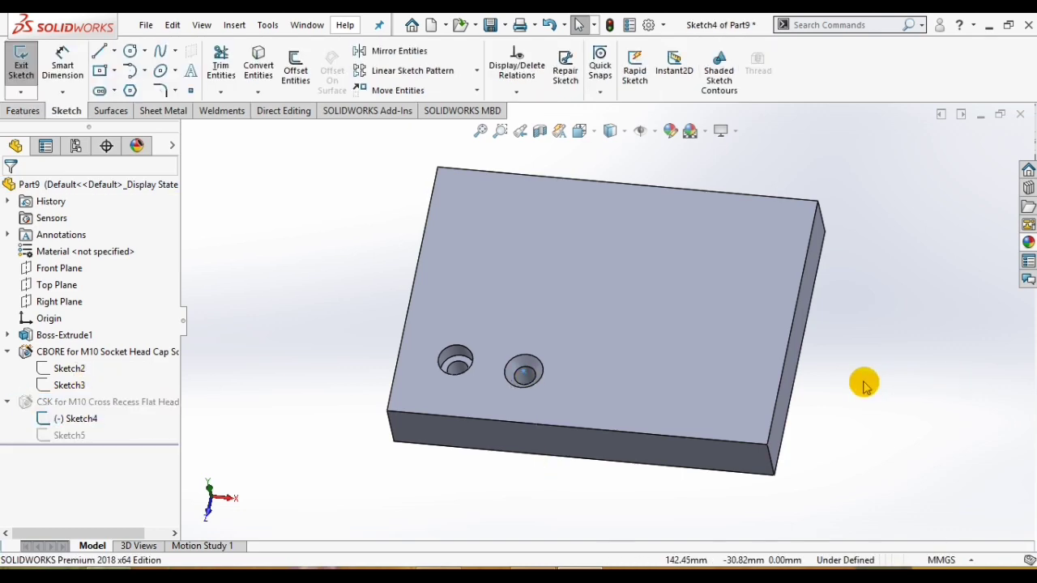
Dimension the vertical distance between the countersink hole's centre point and the origin as 40 mm, viewing the sketch face-on.
key(space)
click(1005, 483)
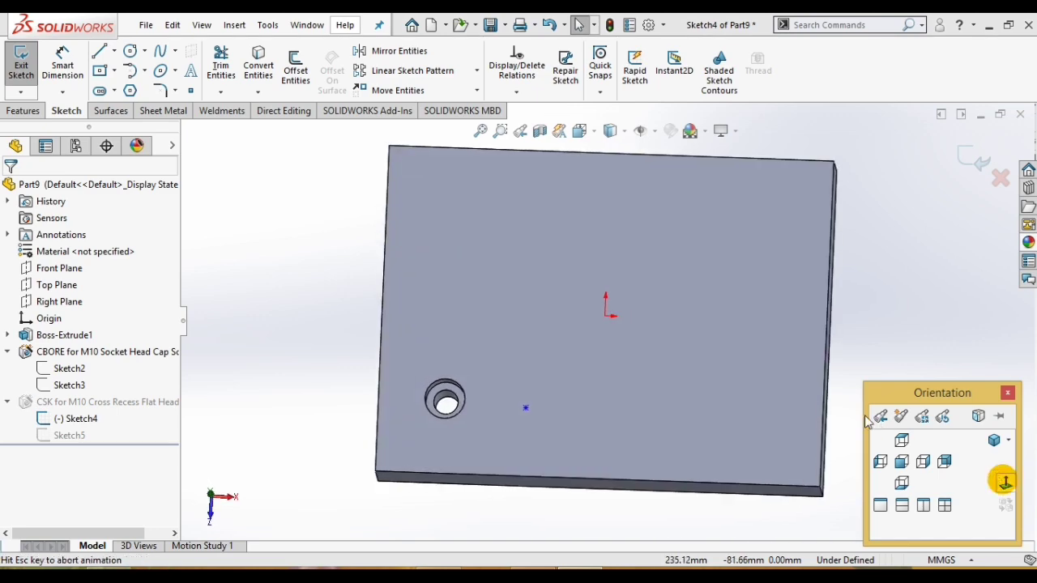
click(62, 60)
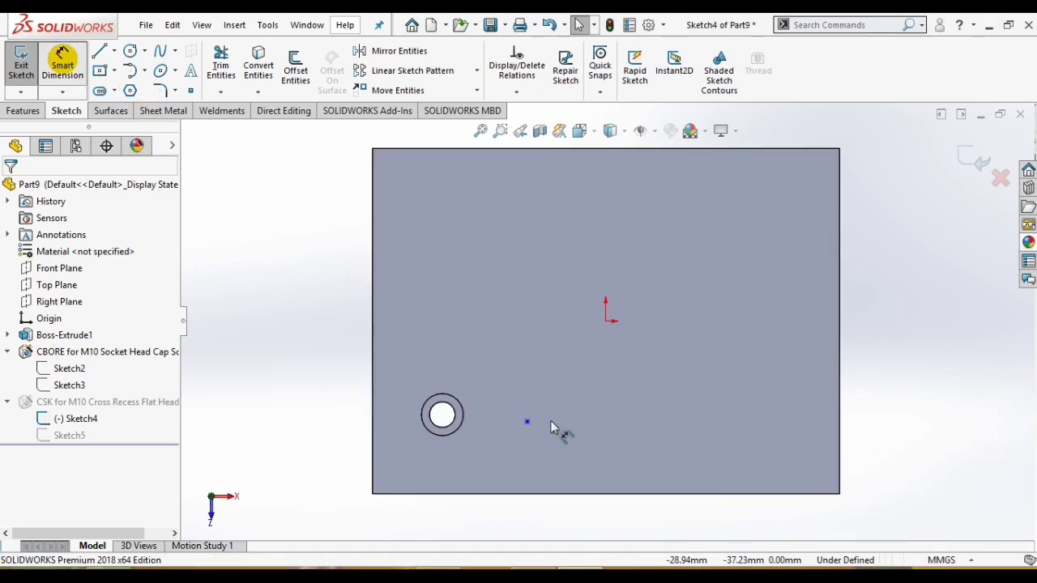
click(527, 422)
click(608, 322)
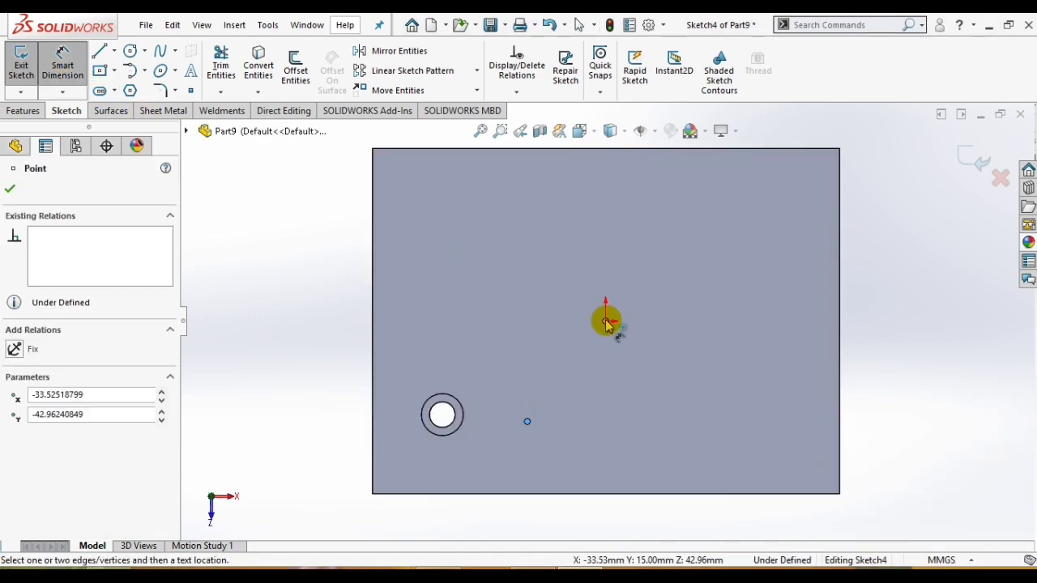
click(888, 375)
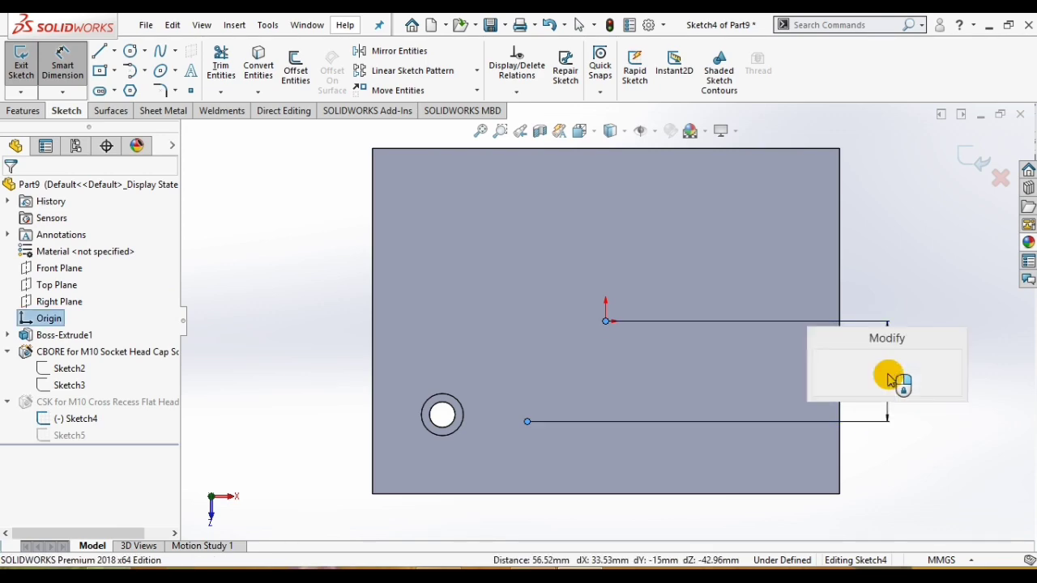
click(901, 446)
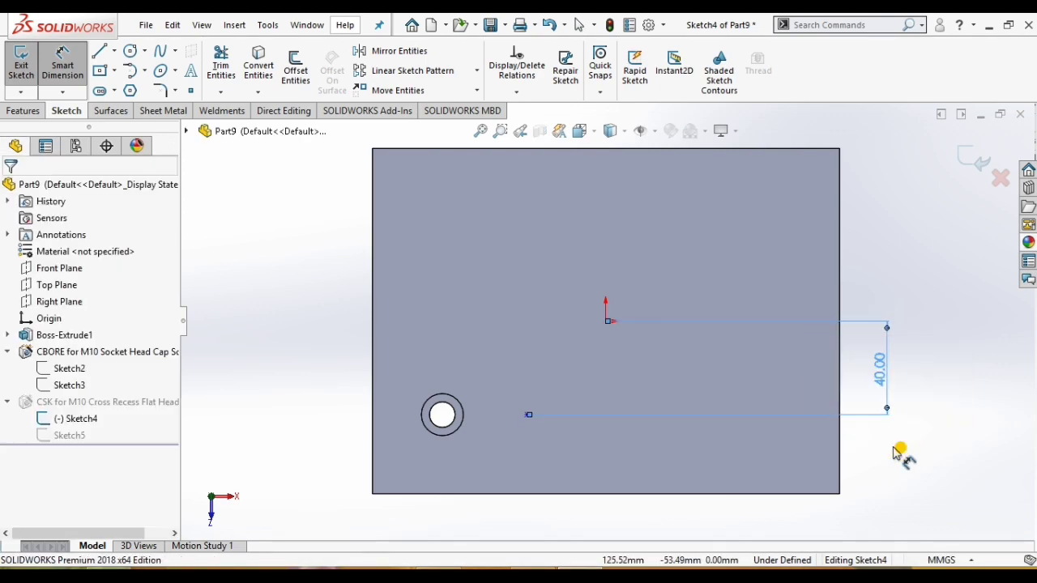
Dimension the horizontal distance between the countersink hole's centre point and the origin below the plate.
click(527, 416)
click(606, 320)
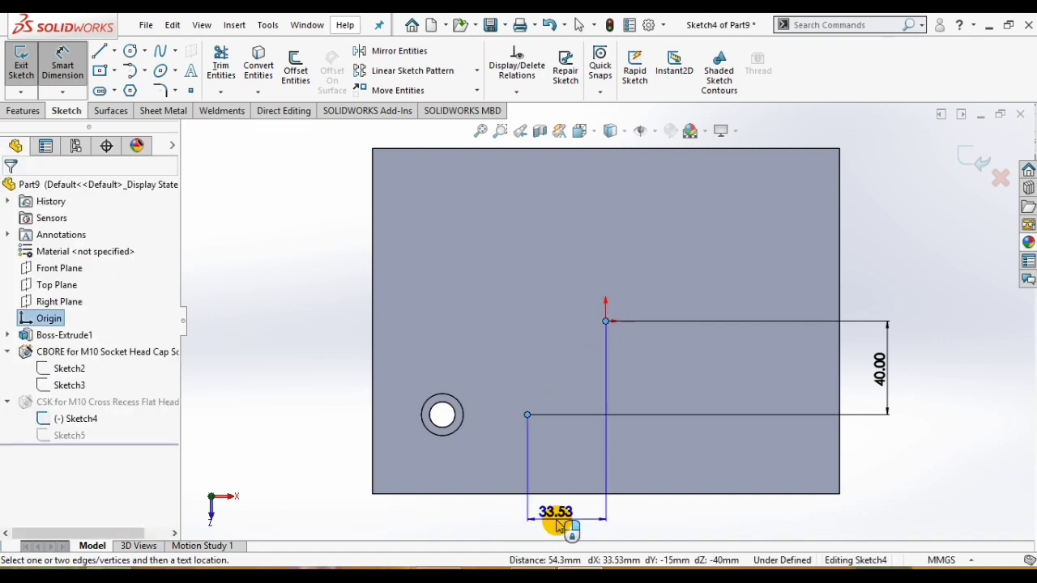
click(556, 522)
key(Return)
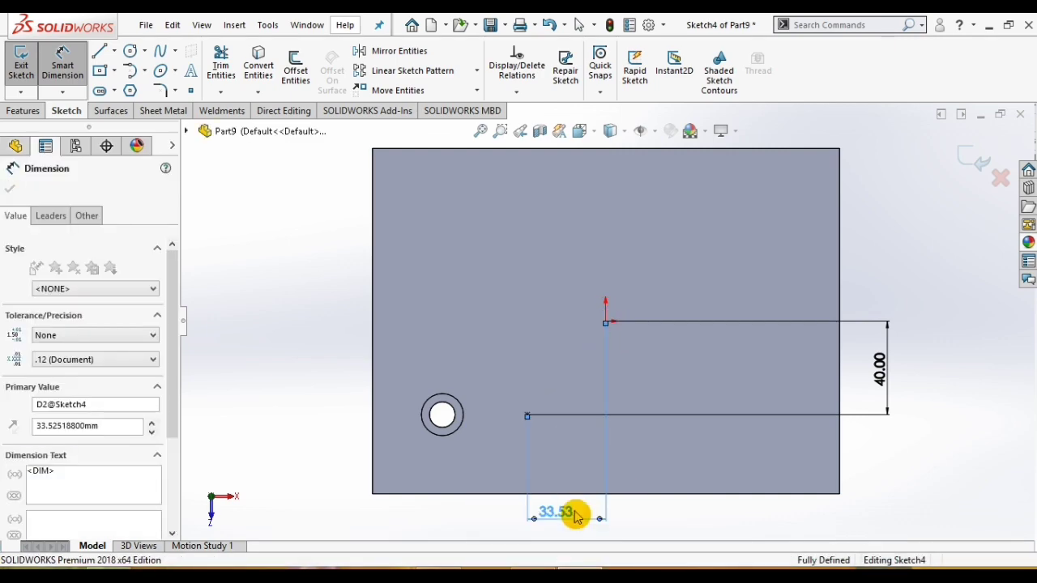
Finish the countersink's position sketch and start a plain Hole Wizard hole with standard IS and type Dowel Holes.
click(978, 165)
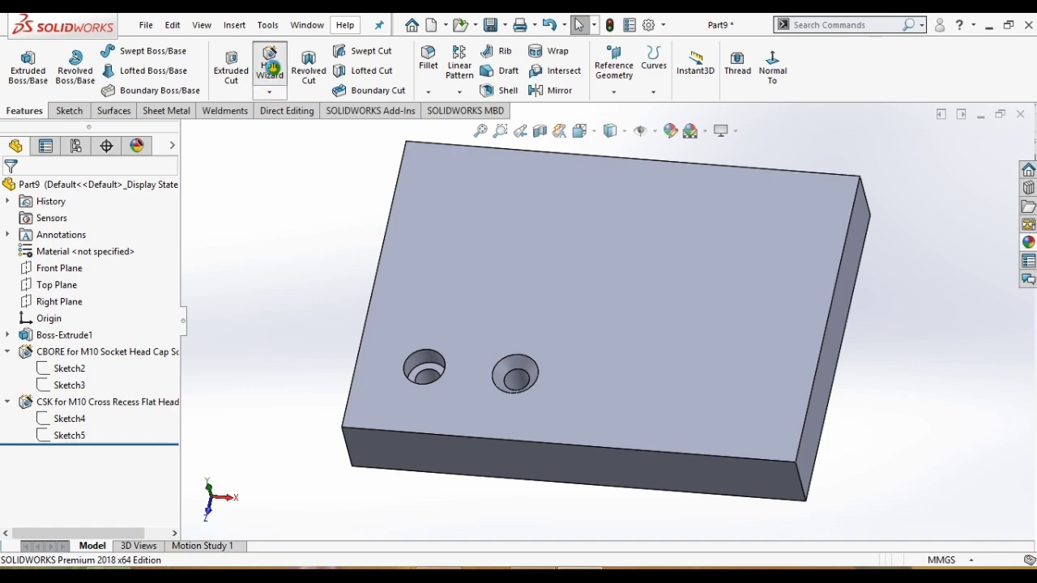
click(116, 395)
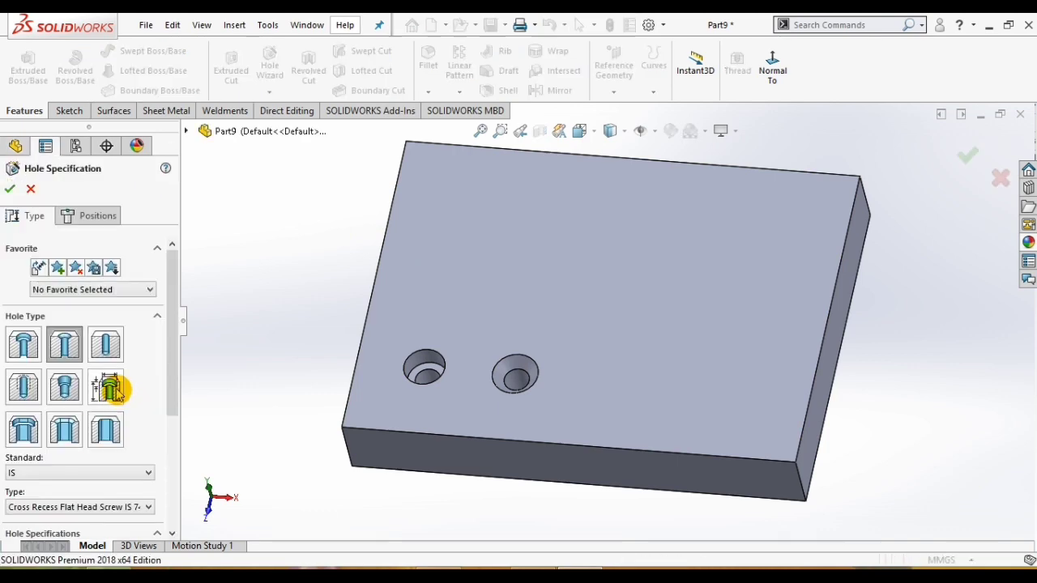
click(107, 348)
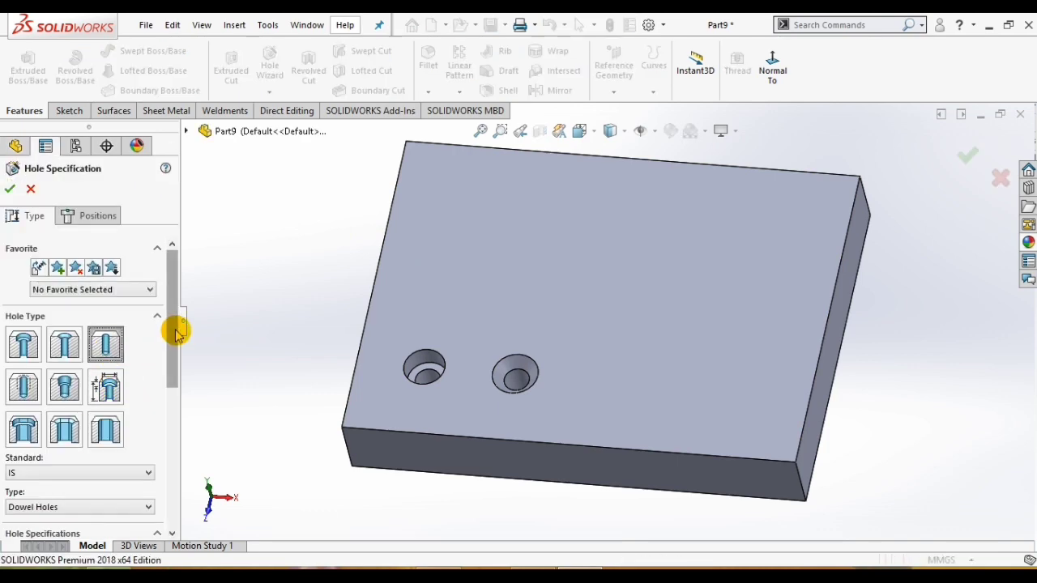
drag(173, 329, 174, 397)
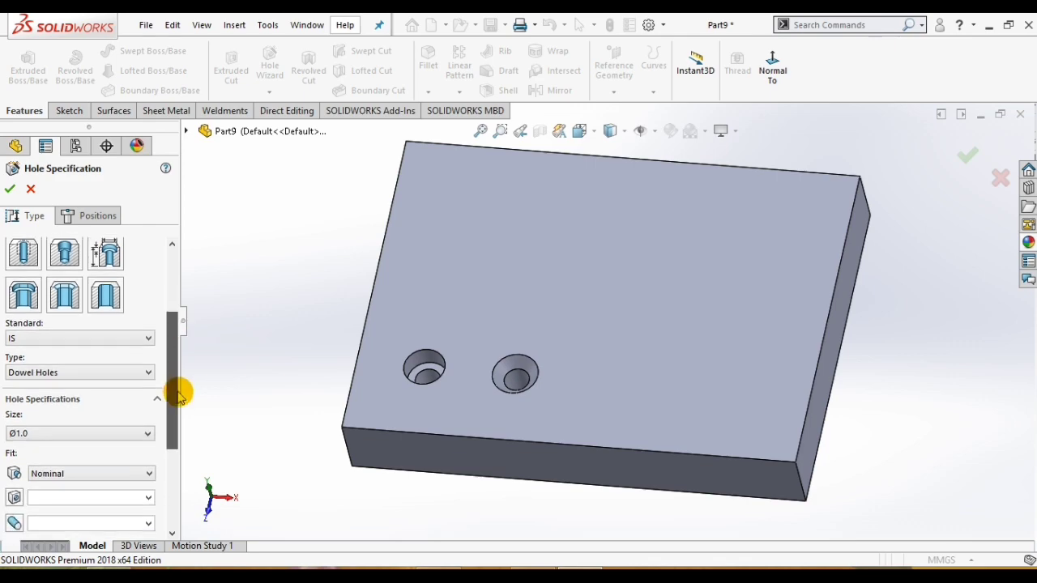
click(26, 338)
click(28, 336)
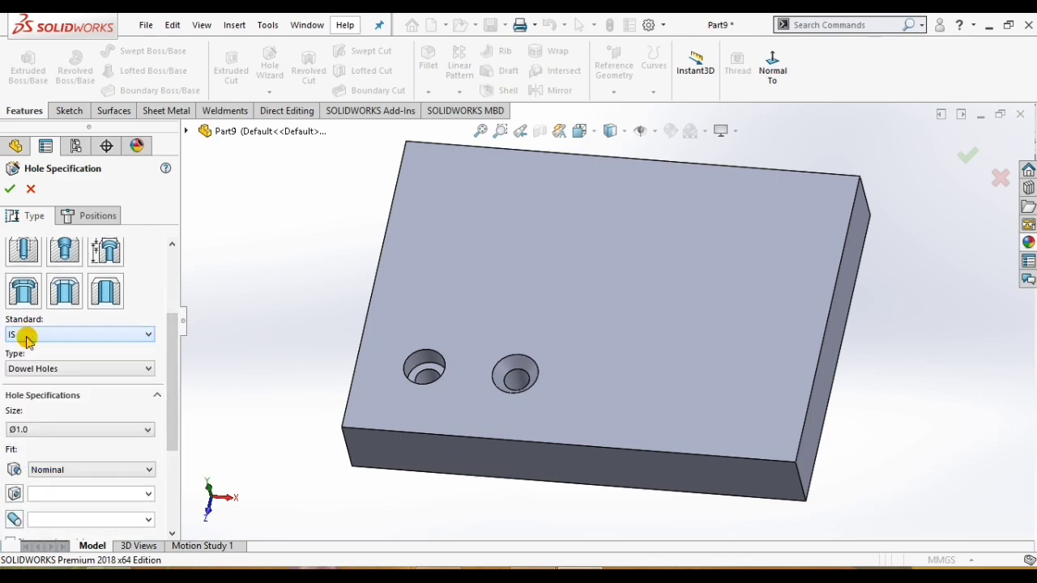
click(146, 369)
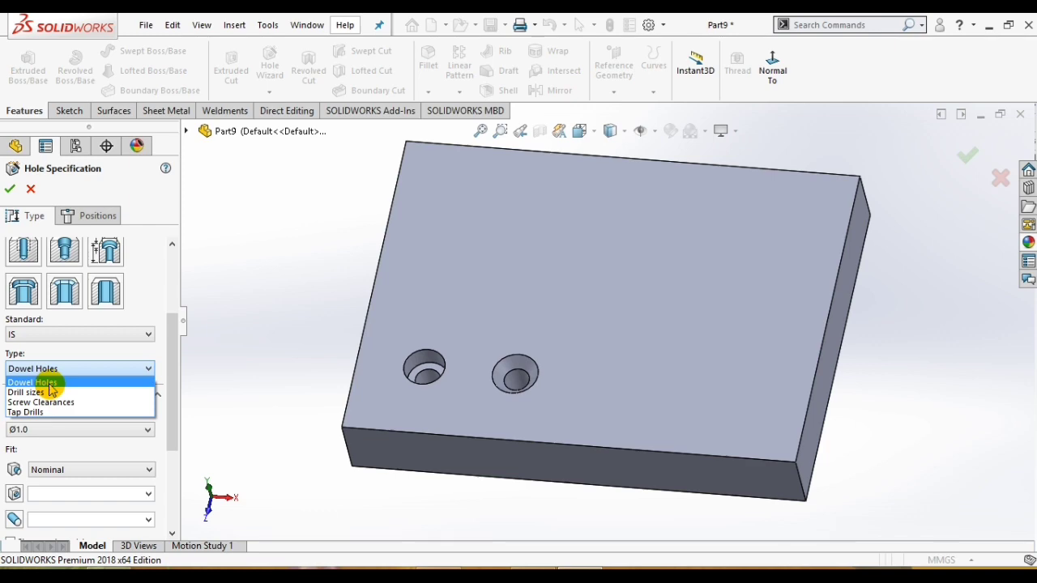
click(50, 383)
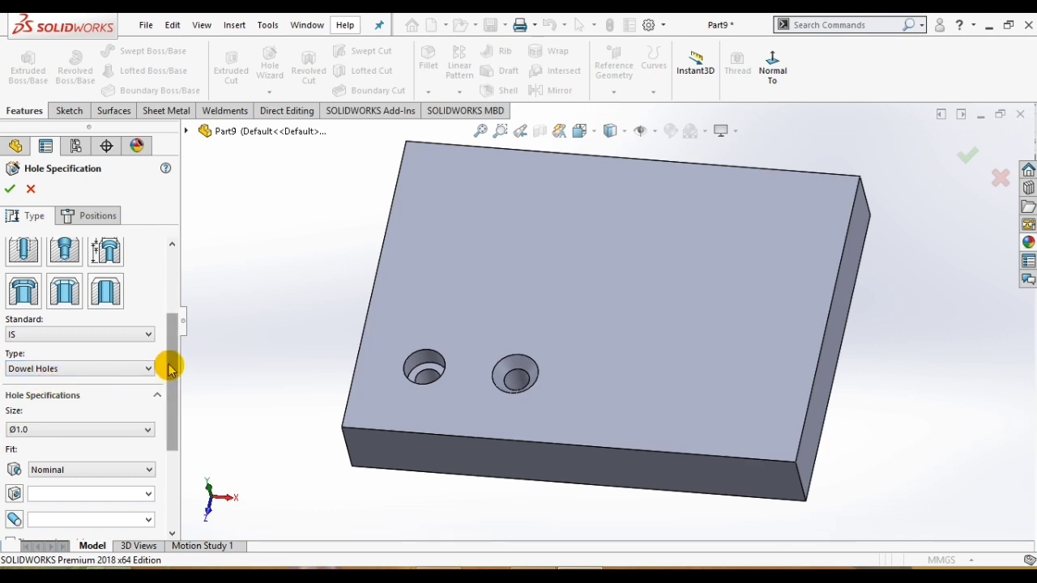
Set the dowel hole's size to Ø10.0.
drag(168, 358, 168, 408)
click(36, 323)
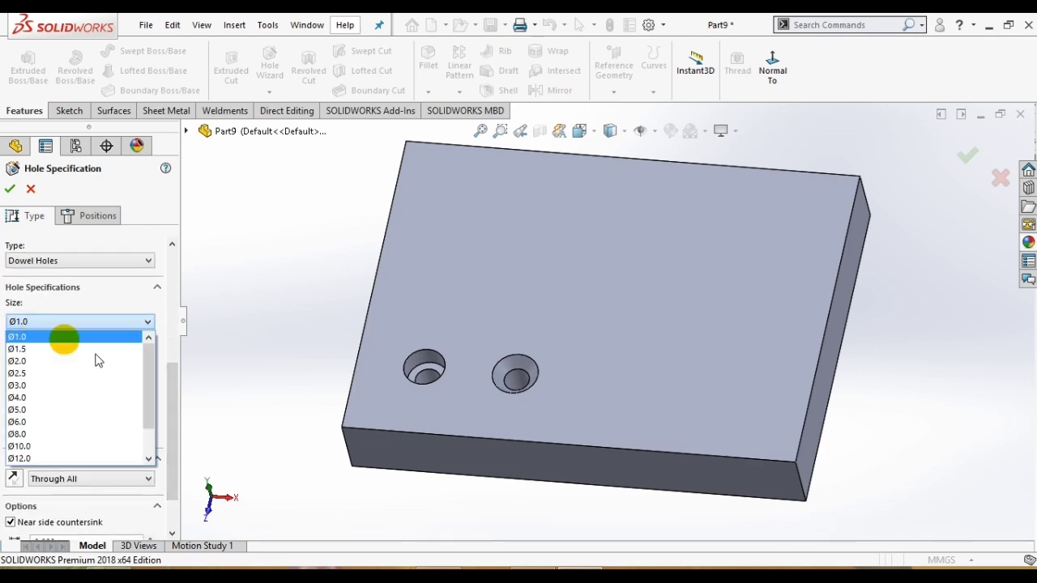
drag(146, 365, 149, 393)
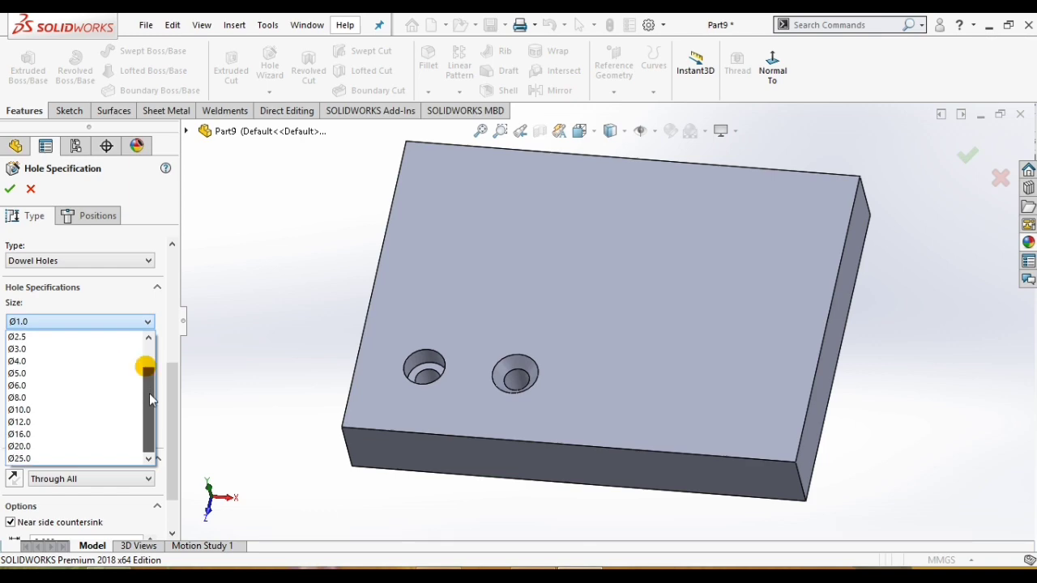
click(40, 409)
drag(170, 401, 176, 438)
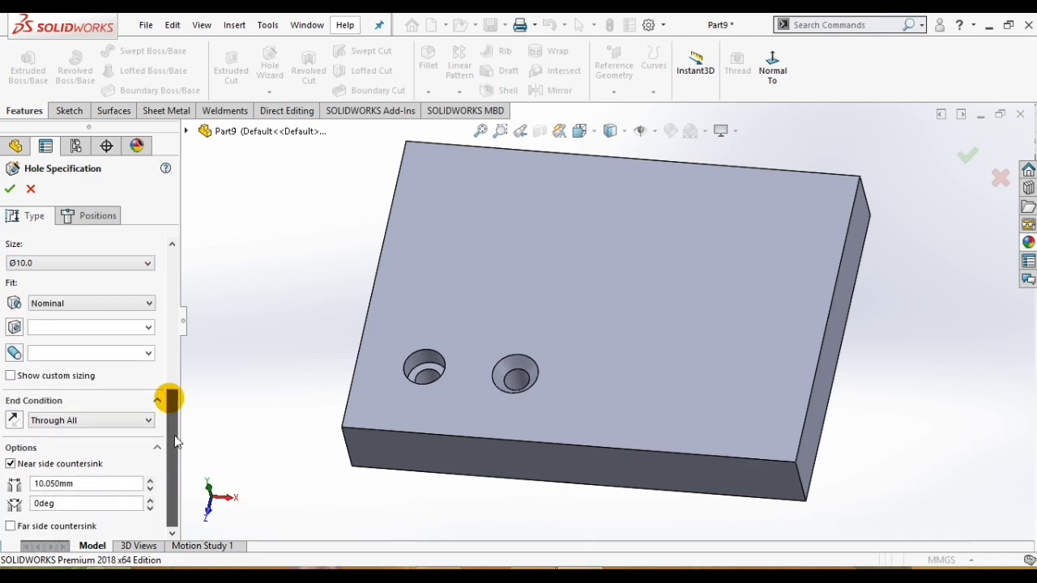
click(11, 376)
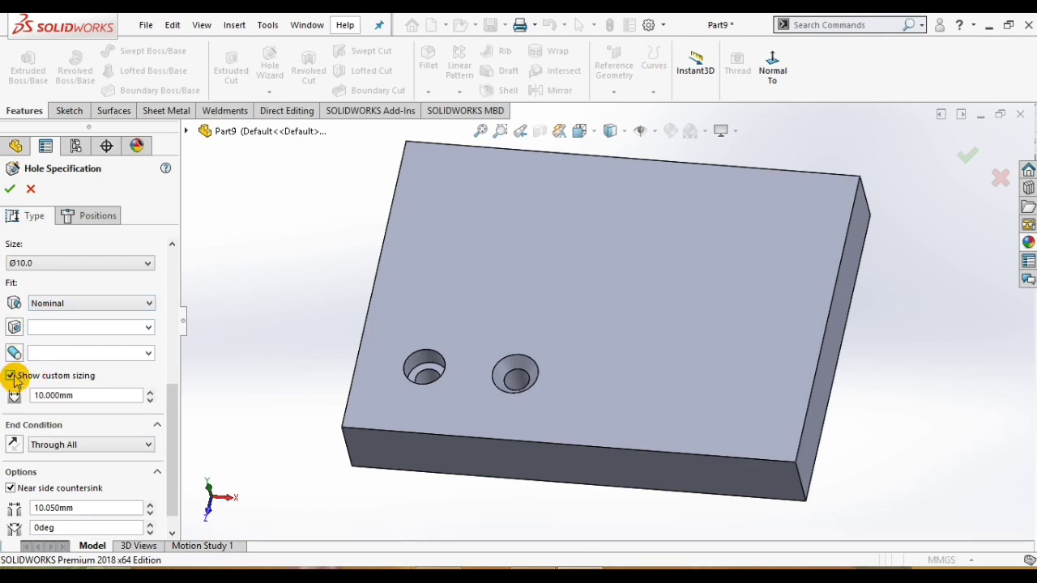
double_click(89, 395)
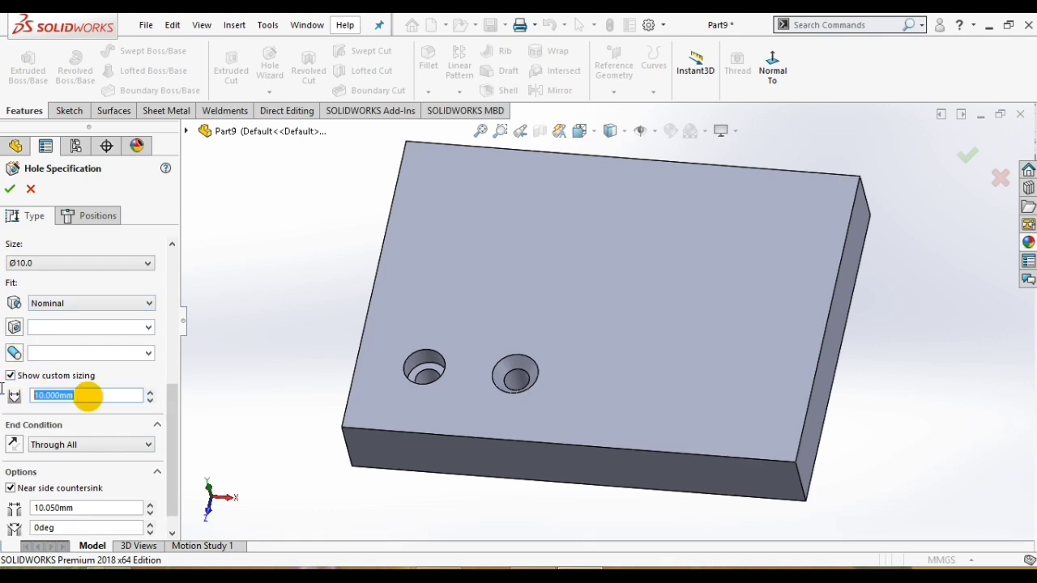
click(10, 377)
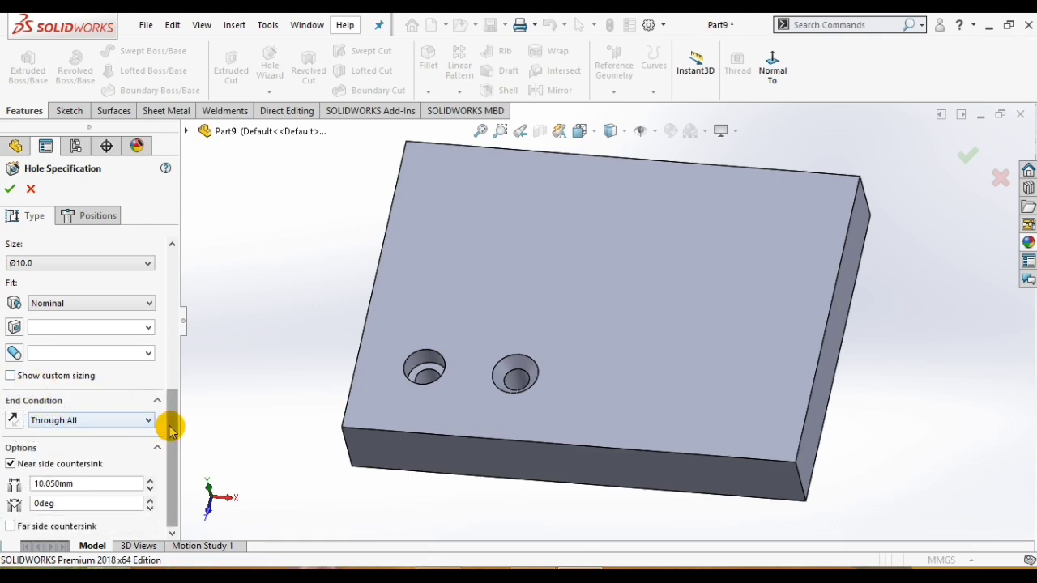
Set the dowel hole's end condition to Through All and turn off its near side countersink.
click(81, 420)
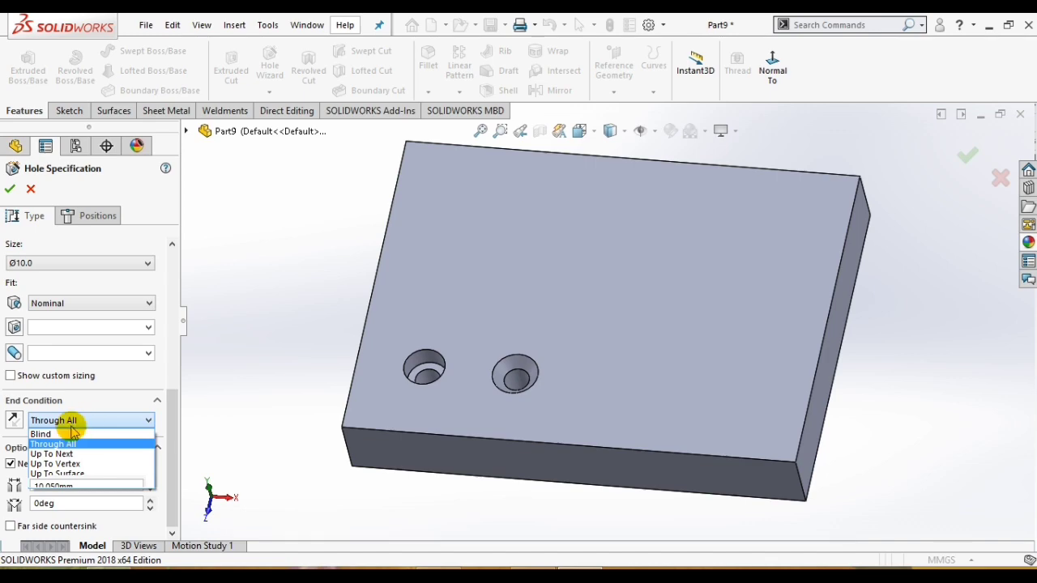
click(72, 445)
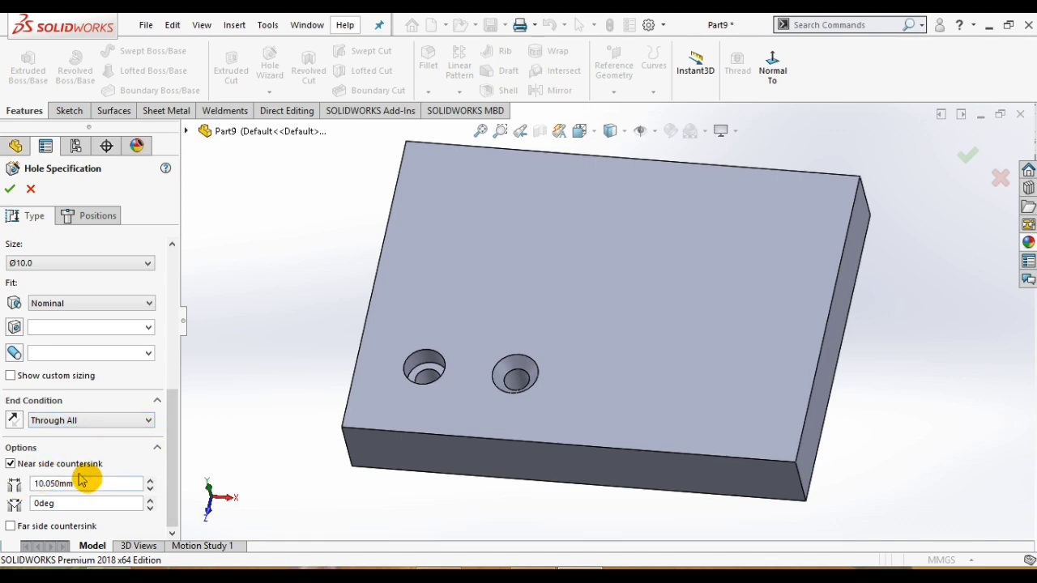
click(11, 464)
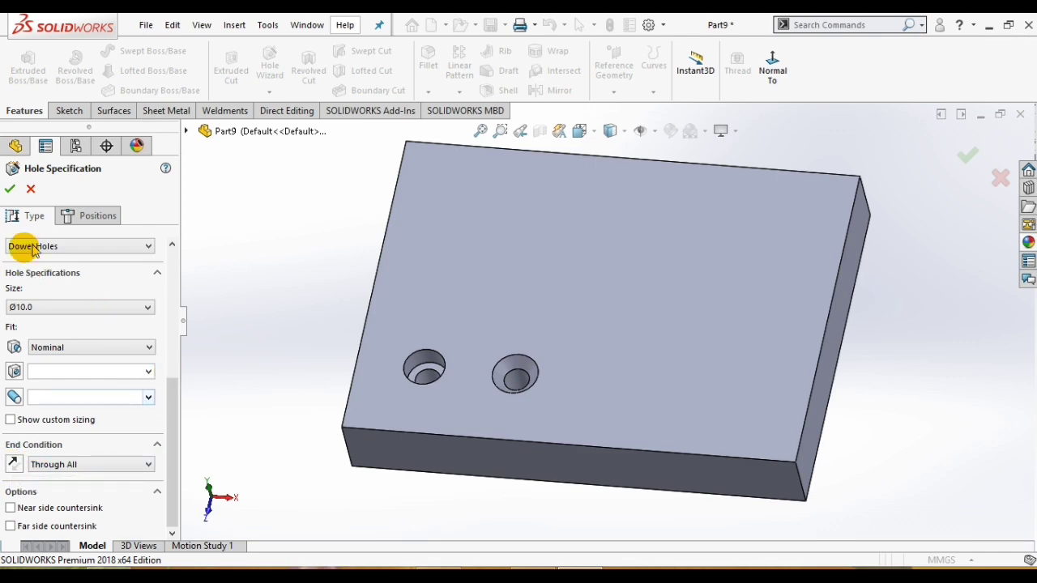
Place one dowel hole on the plate's top face, about 13 mm right of and 44 mm below the origin, and finish the feature.
click(89, 215)
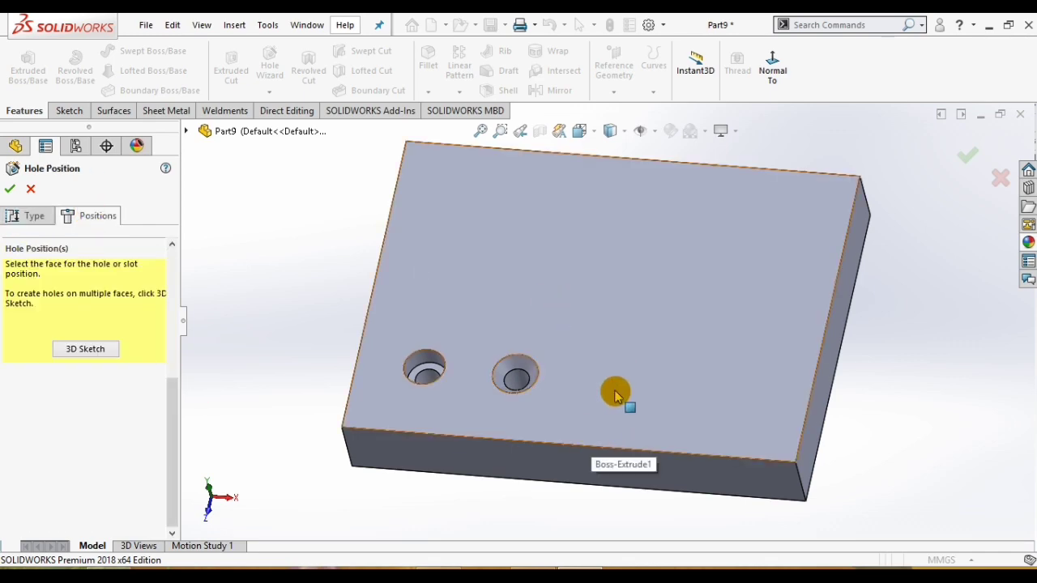
click(614, 387)
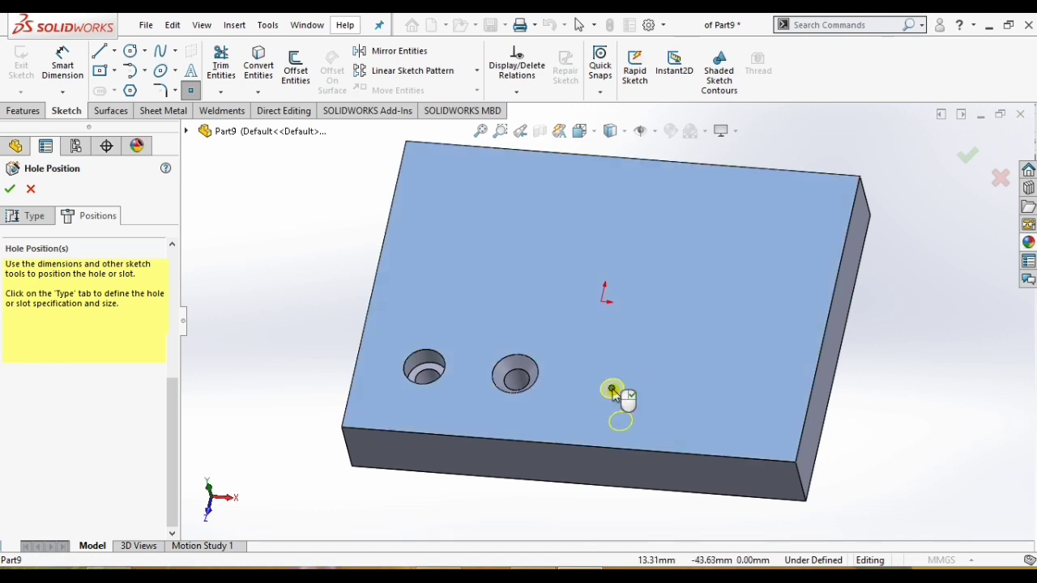
click(612, 389)
click(975, 158)
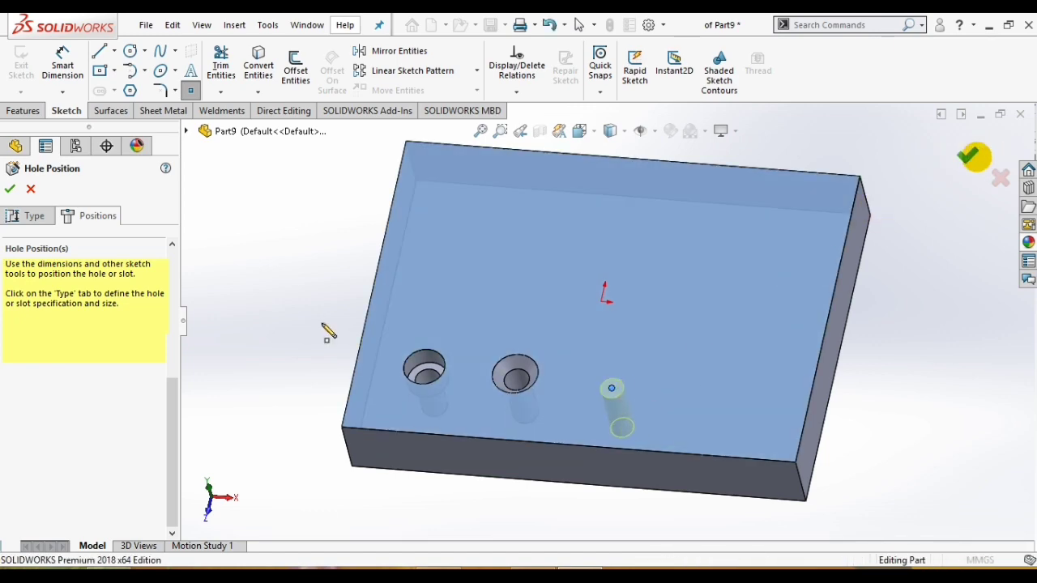
Open the dowel hole's position sketch for editing and view it face-on.
click(8, 452)
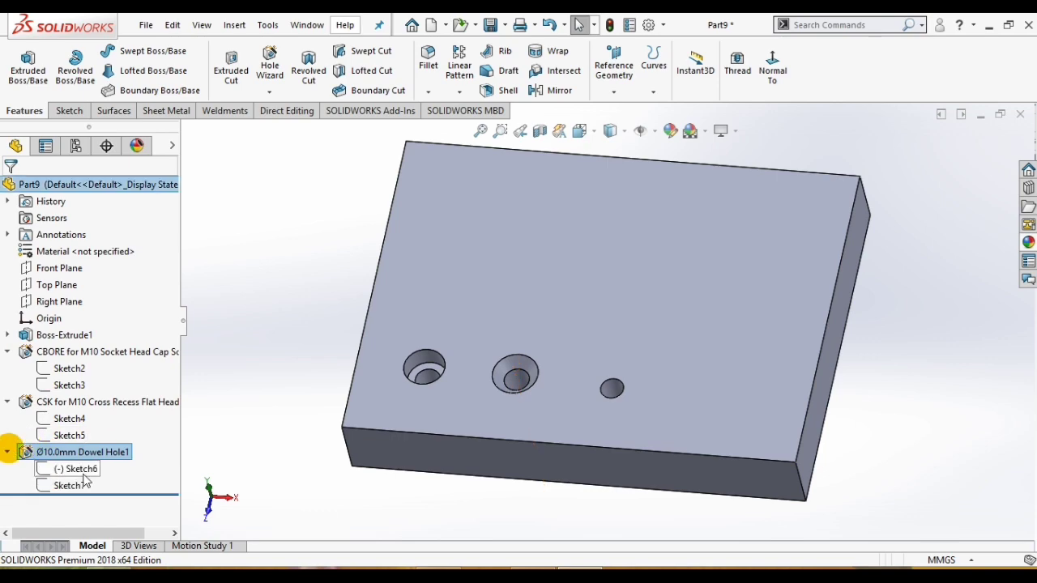
click(80, 469)
click(89, 422)
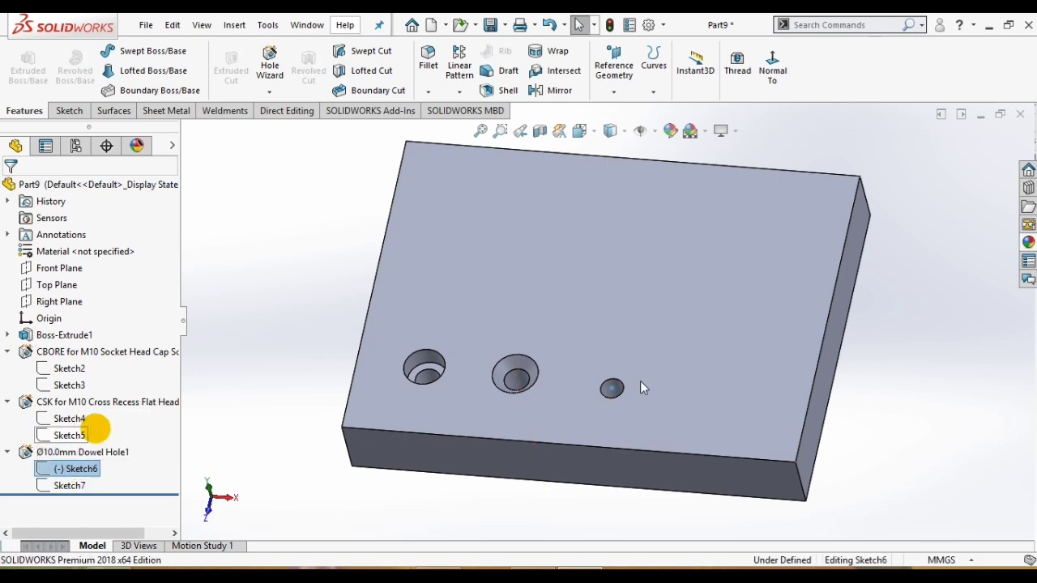
key(space)
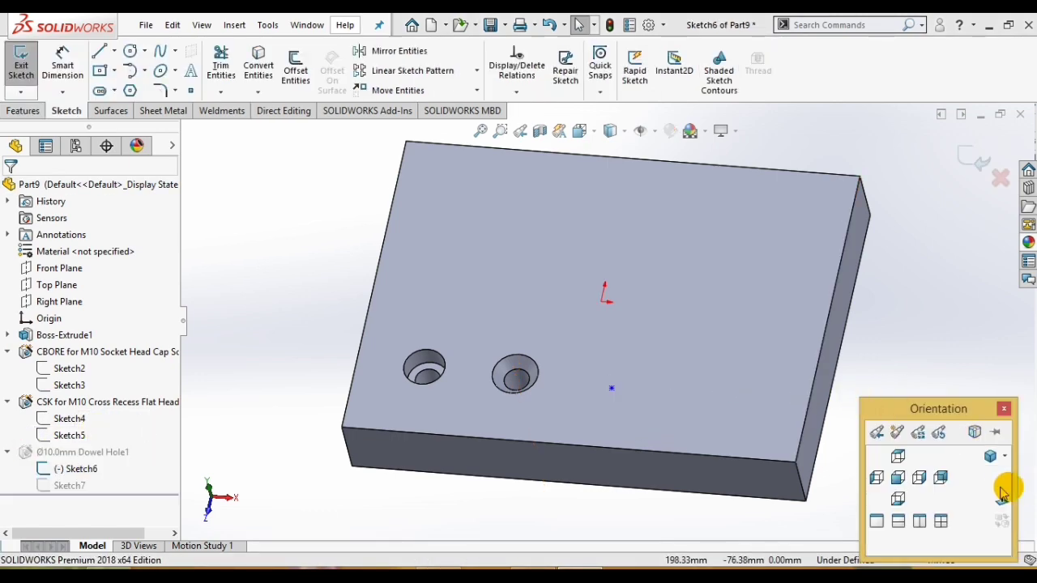
click(1003, 494)
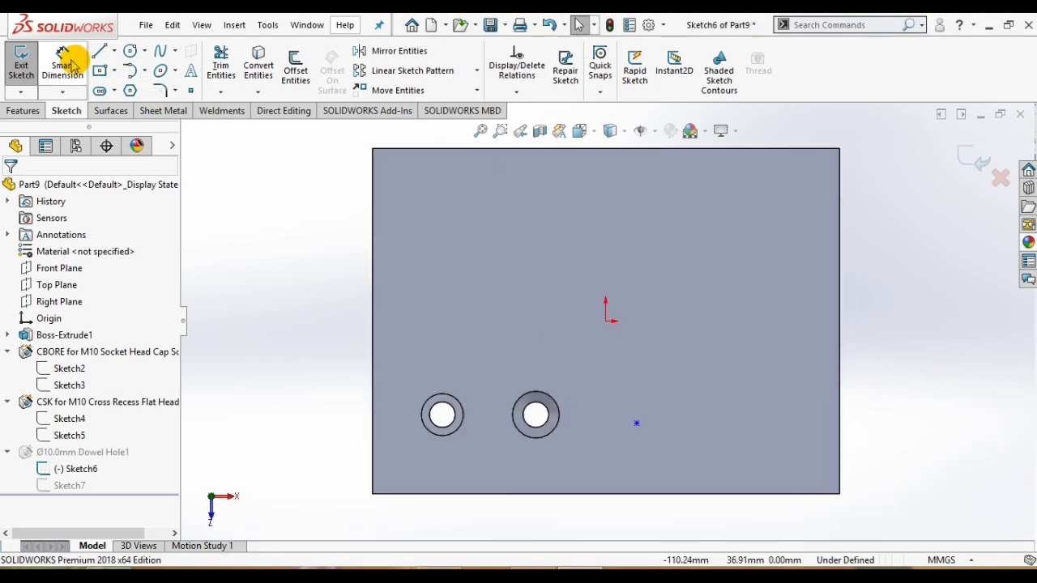
click(69, 62)
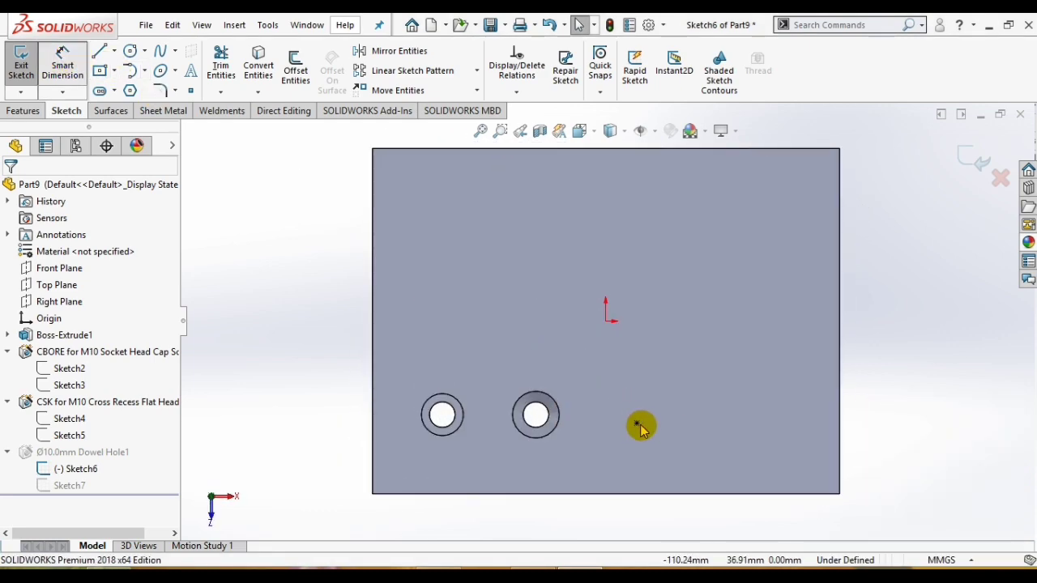
key(Escape)
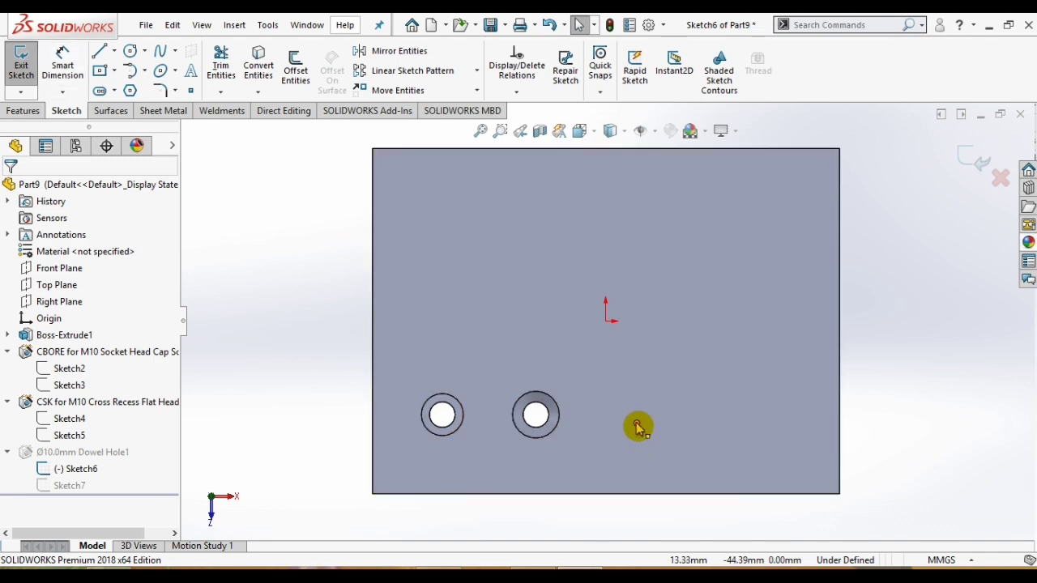
click(63, 61)
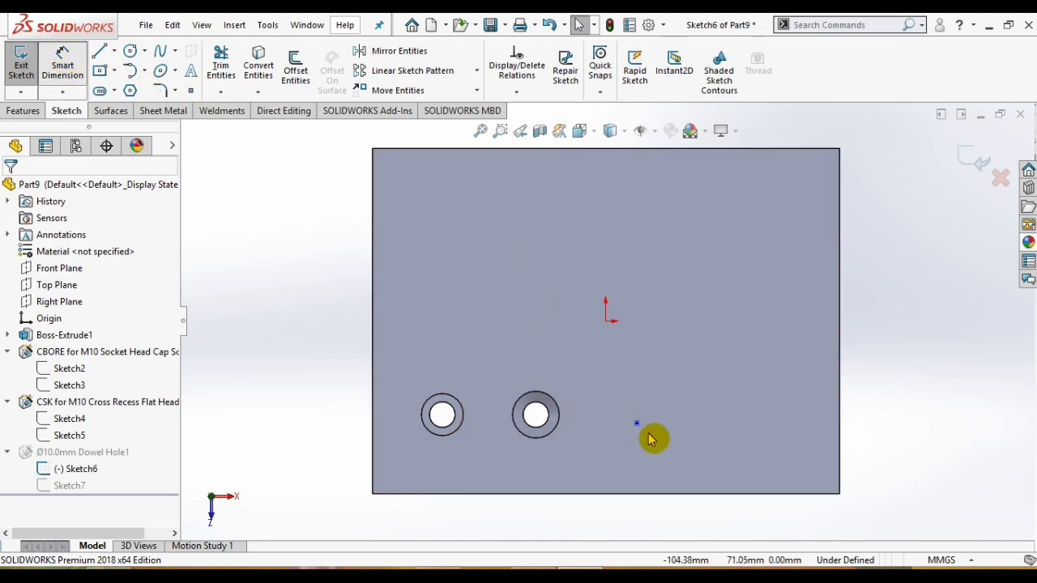
key(Escape)
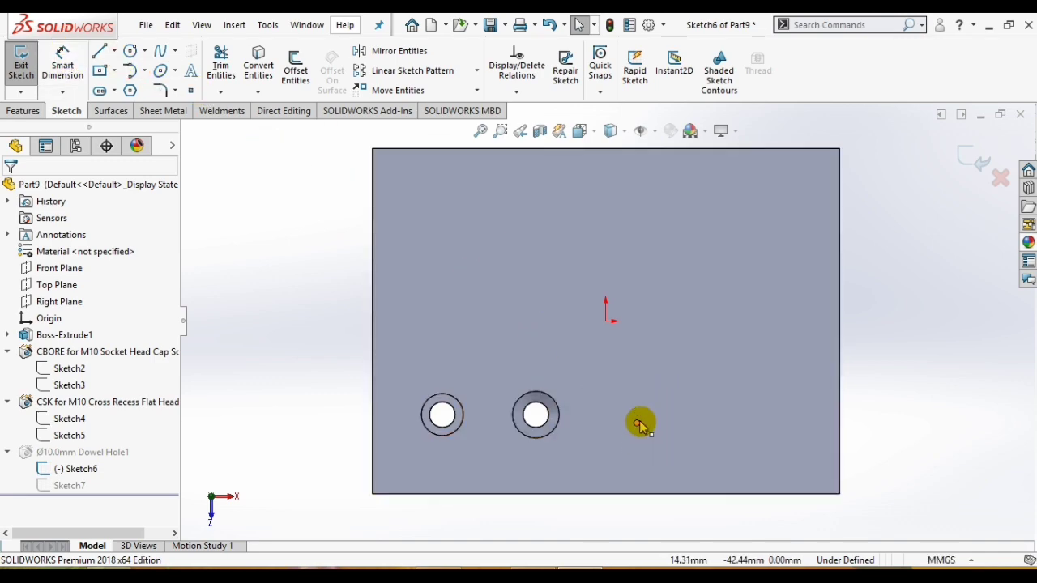
Dimension the vertical distance between the dowel hole's centre point and the origin as 40 mm, beside the plate's right edge.
click(63, 61)
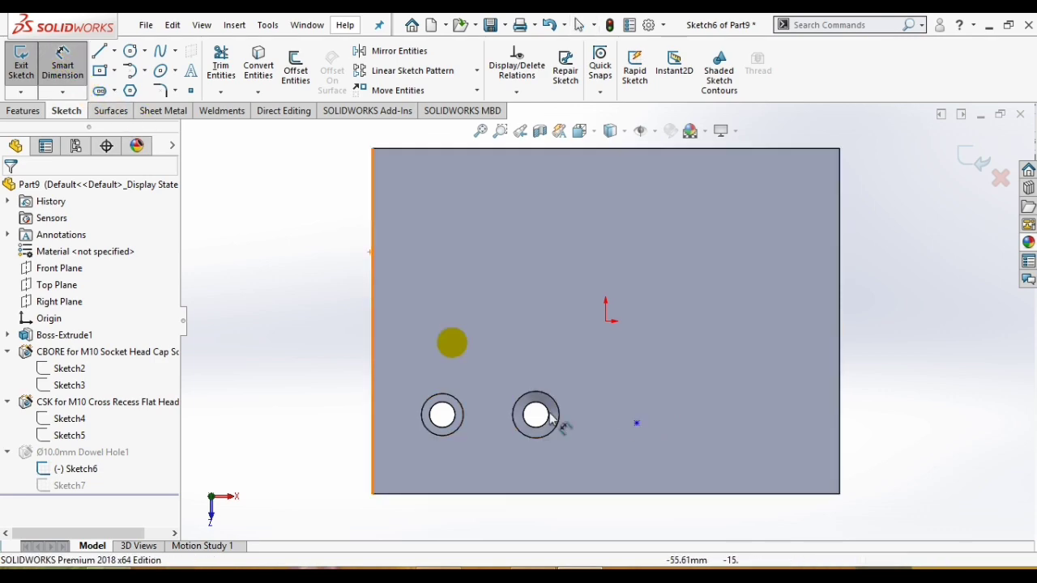
click(638, 427)
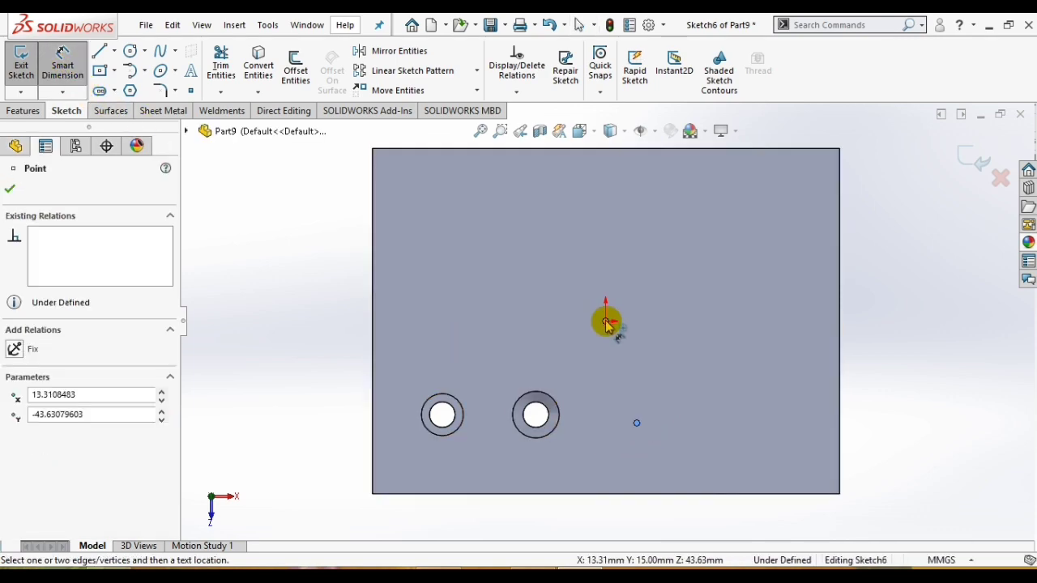
click(606, 320)
click(900, 388)
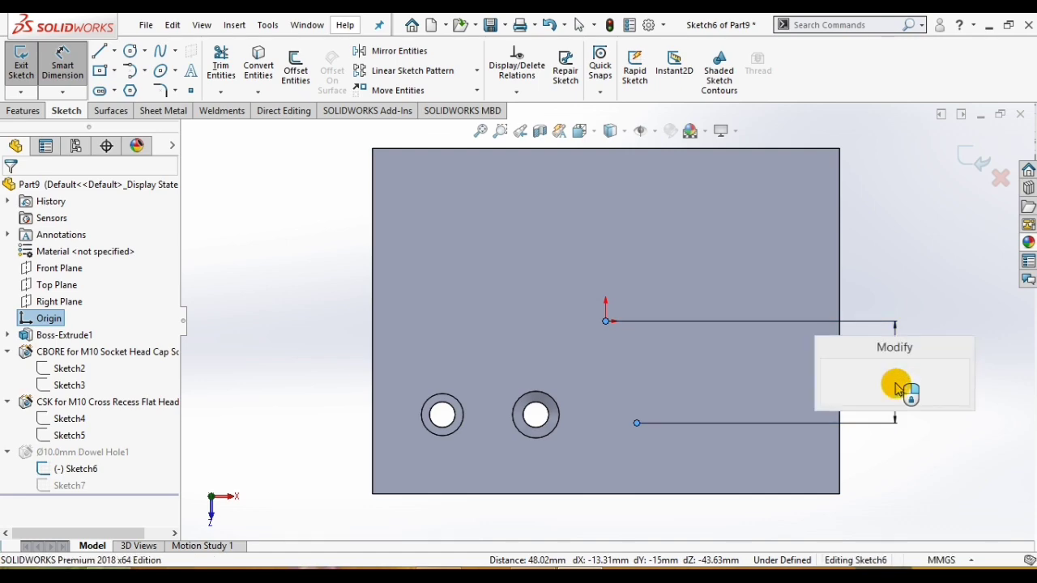
text(40)
key(Return)
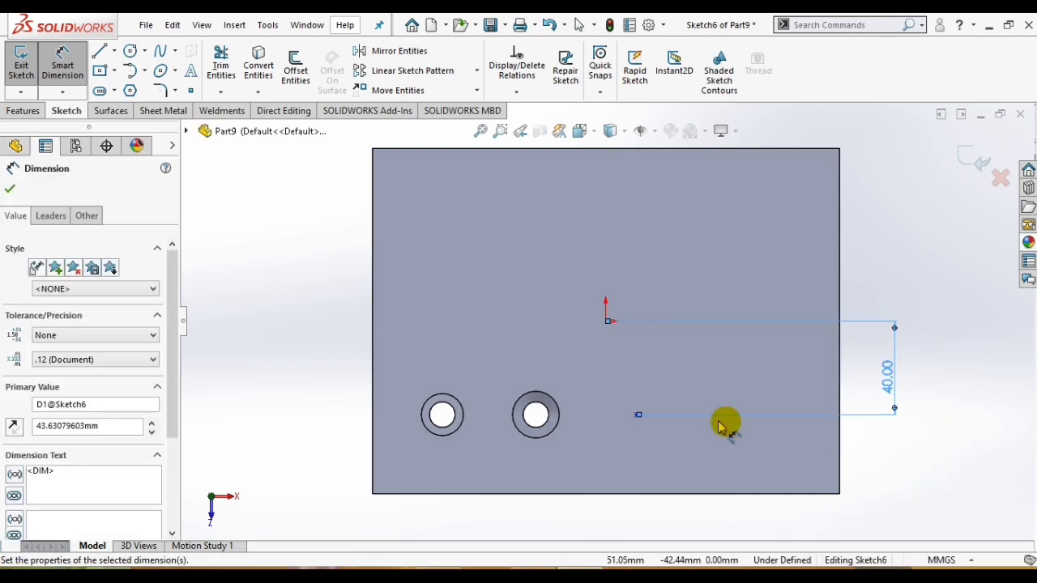
click(883, 444)
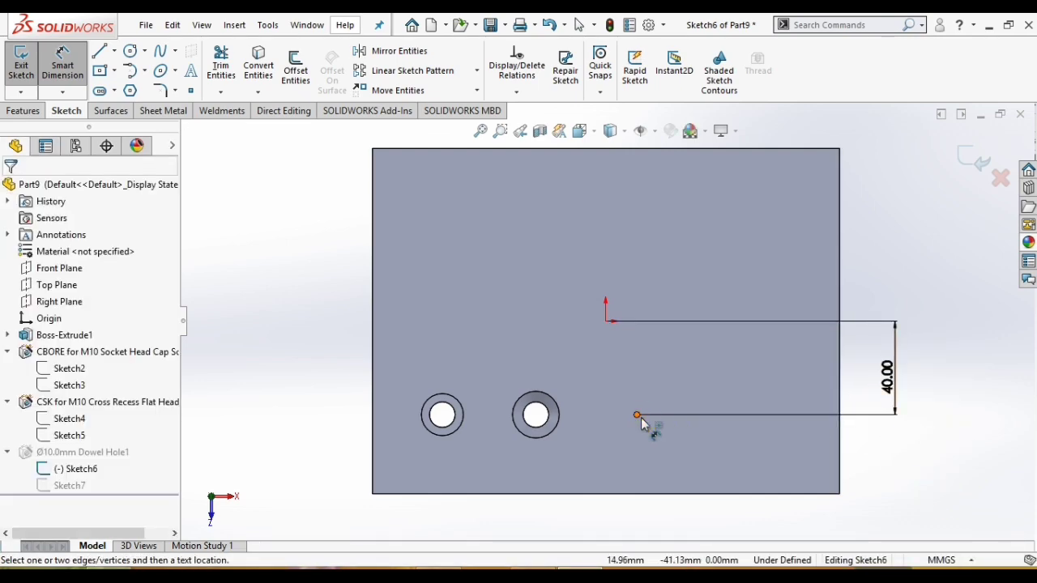
Dimension the horizontal distance between the dowel hole's centre point and the origin as 20 mm below the plate, and exit the sketch.
click(639, 416)
click(608, 323)
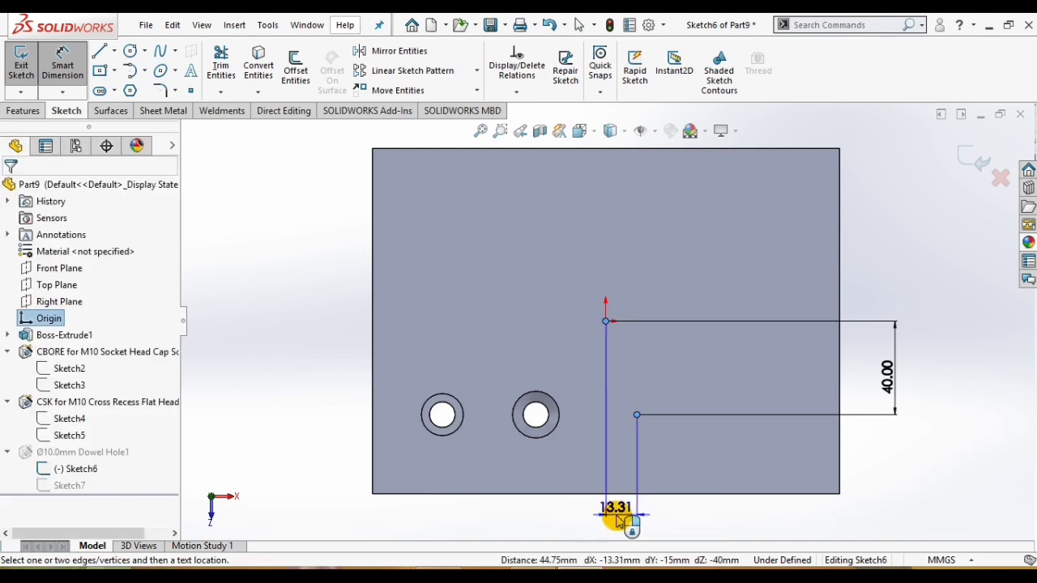
click(617, 521)
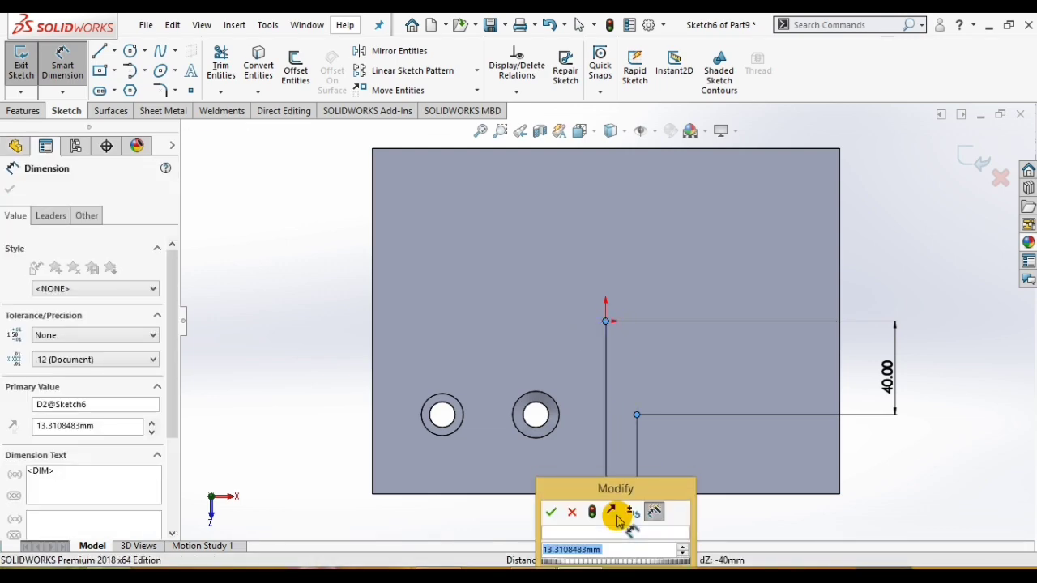
text(20)
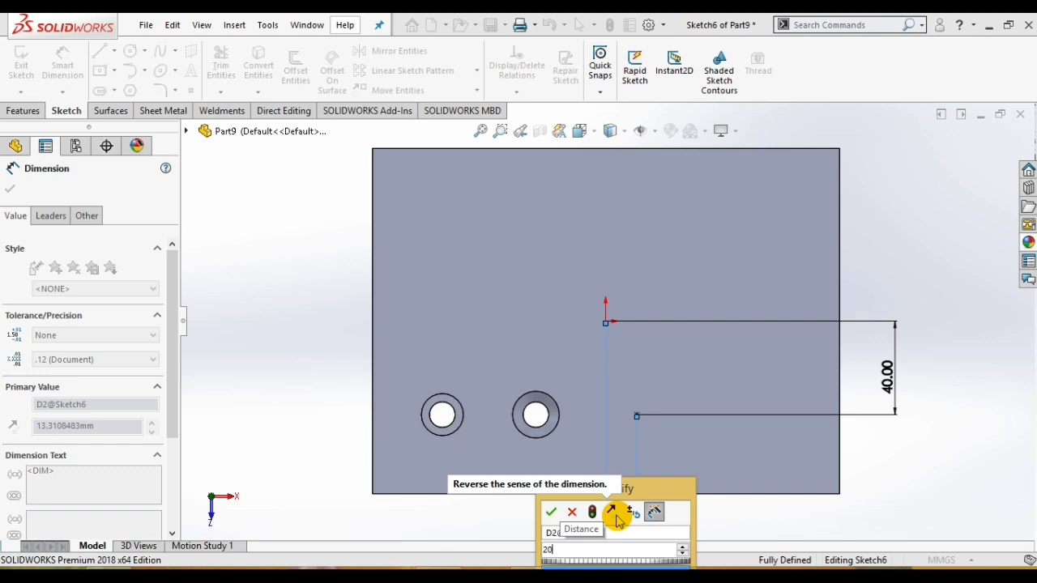
key(Return)
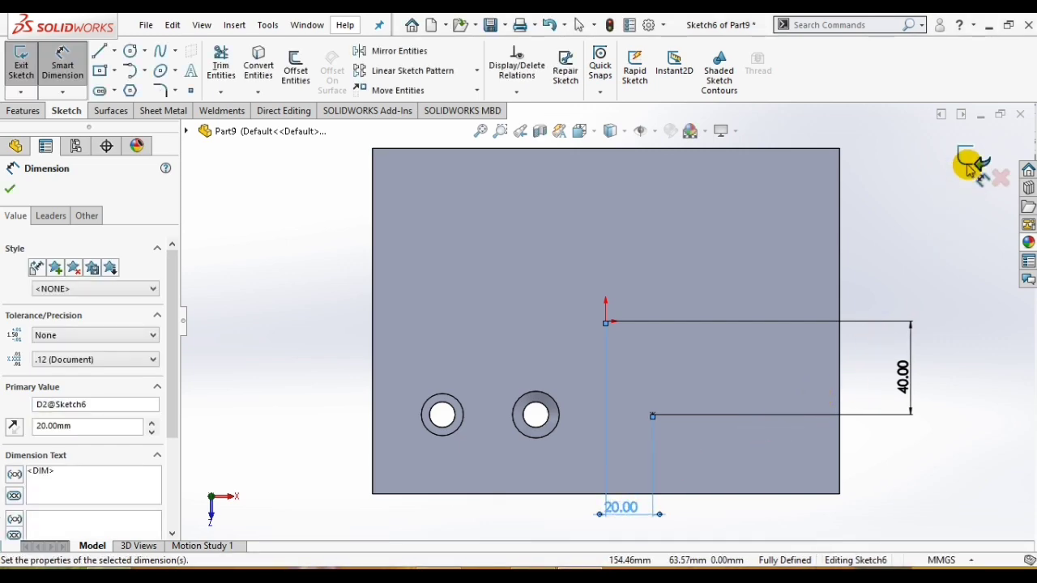
click(970, 168)
click(969, 168)
mouse_move(641, 417)
middle_down()
mouse_move(644, 374)
mouse_move(640, 389)
middle_up()
click(270, 69)
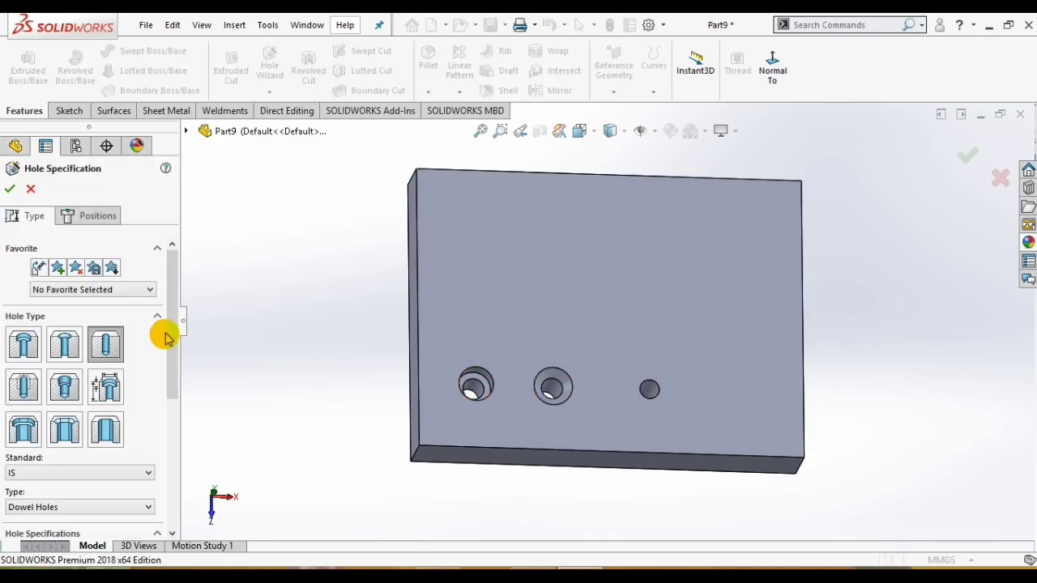
scroll(165, 339, down, 3)
click(48, 394)
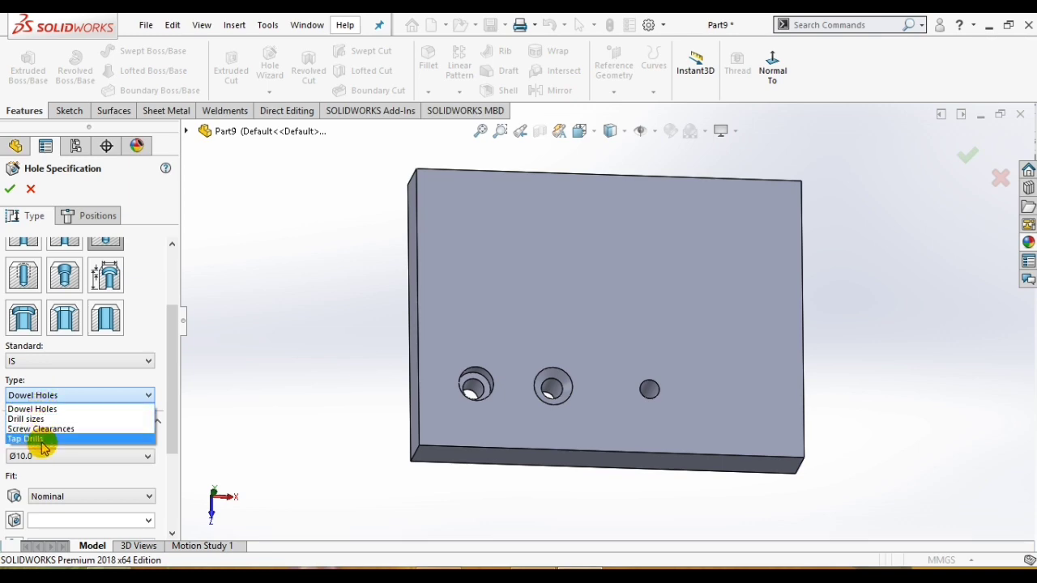
click(40, 396)
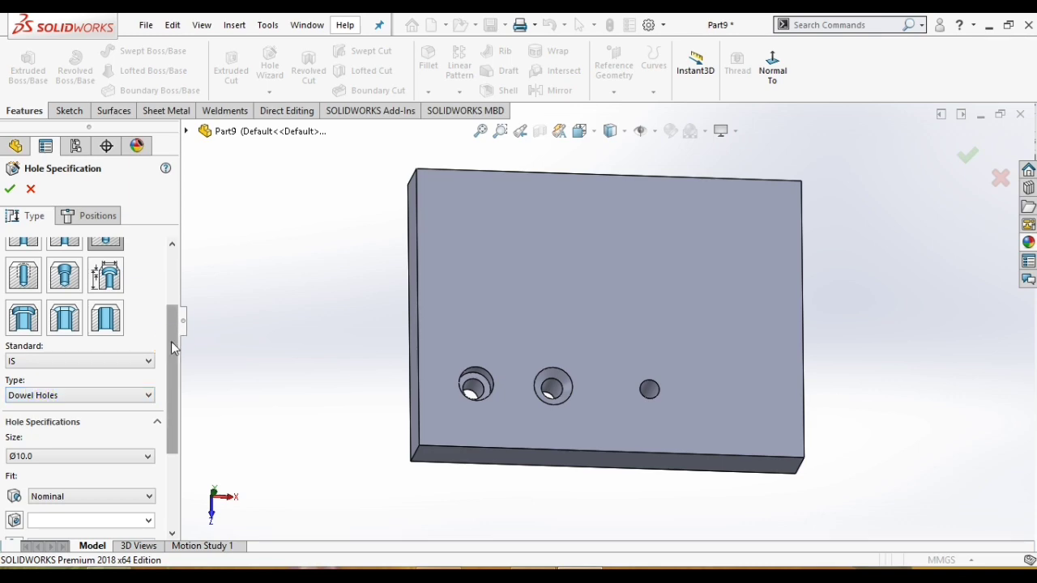
drag(170, 348, 173, 213)
click(31, 189)
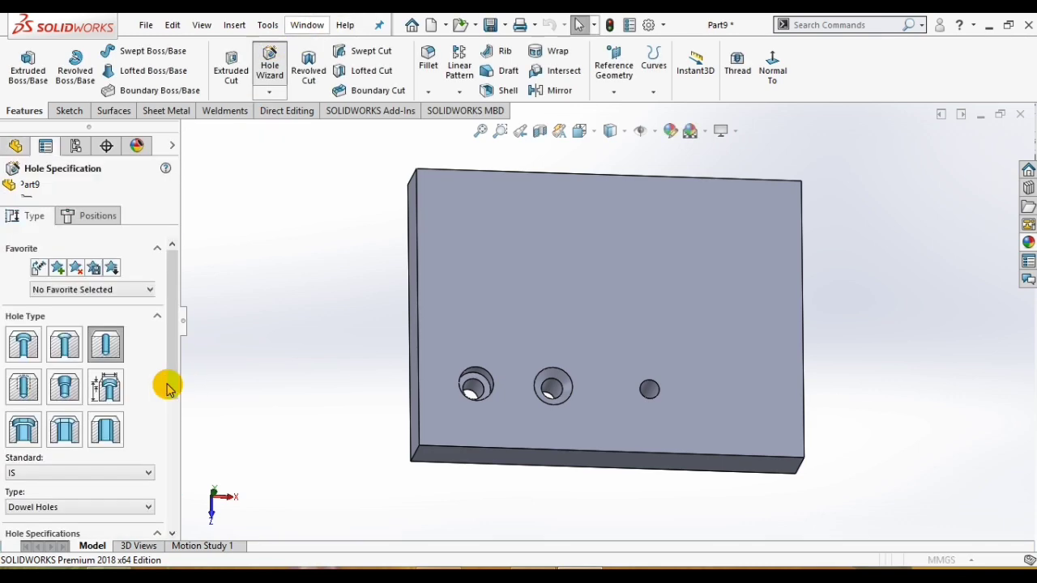
Start a straight tap hole in Hole Wizard with the IS standard and the Bottoming Tapped Hole type.
click(24, 387)
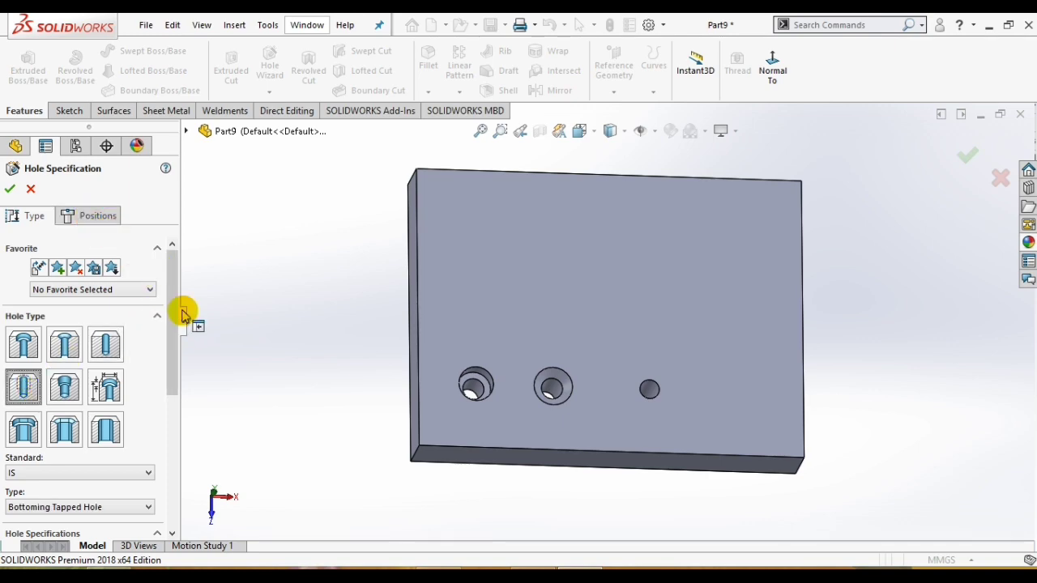
drag(175, 315, 183, 378)
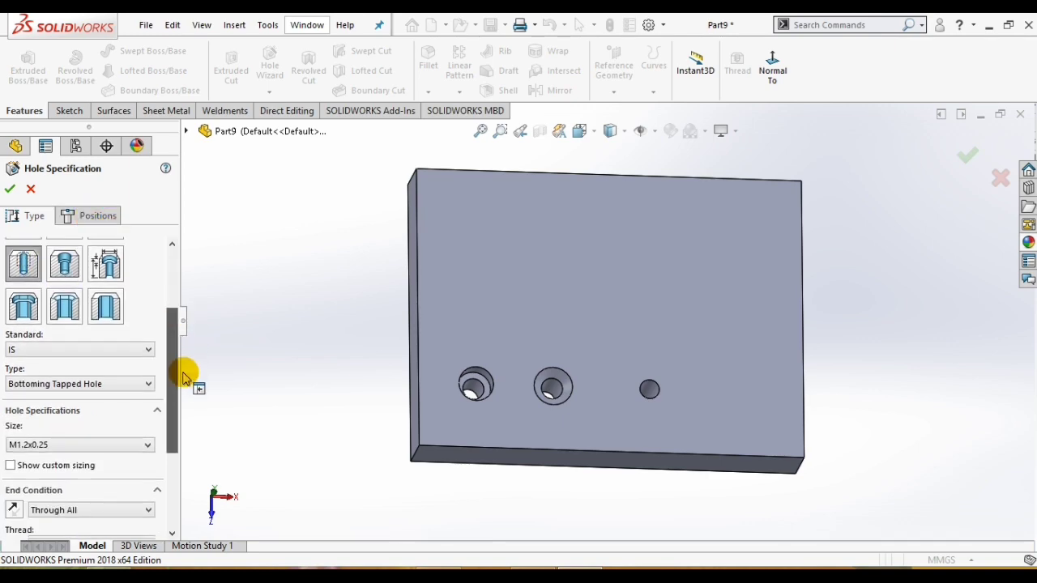
click(80, 349)
click(48, 368)
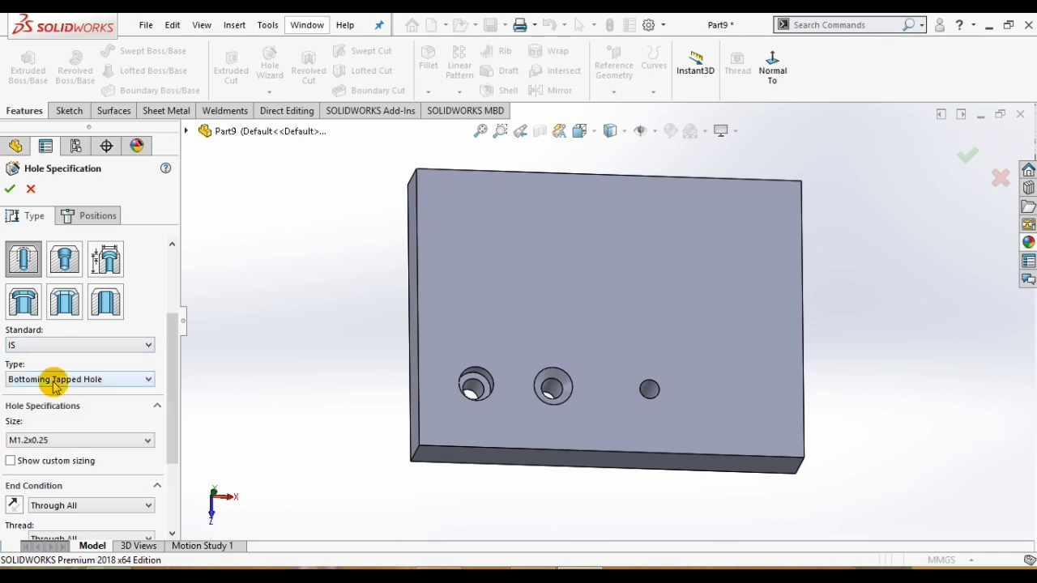
click(53, 380)
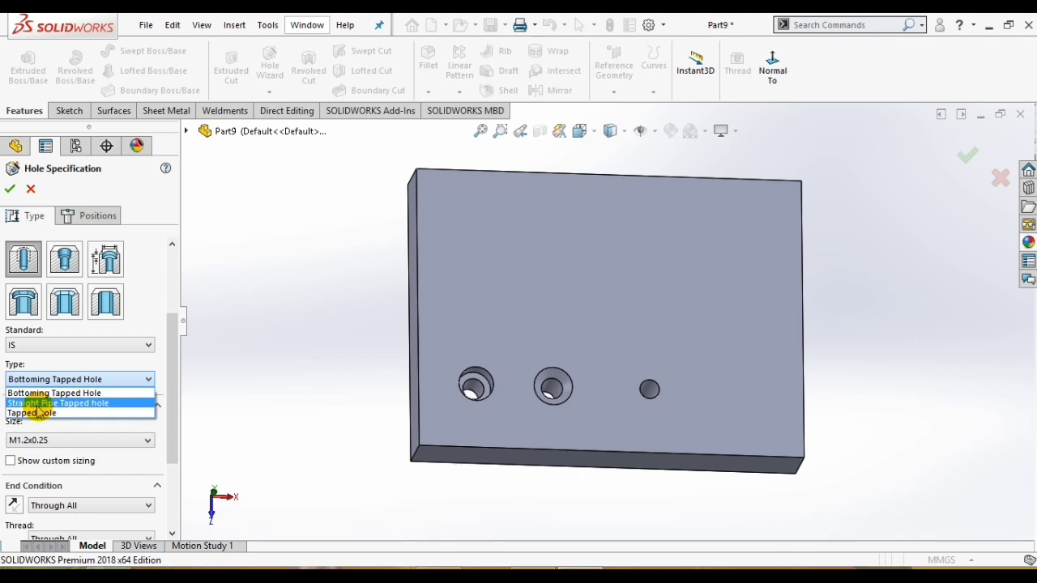
click(41, 393)
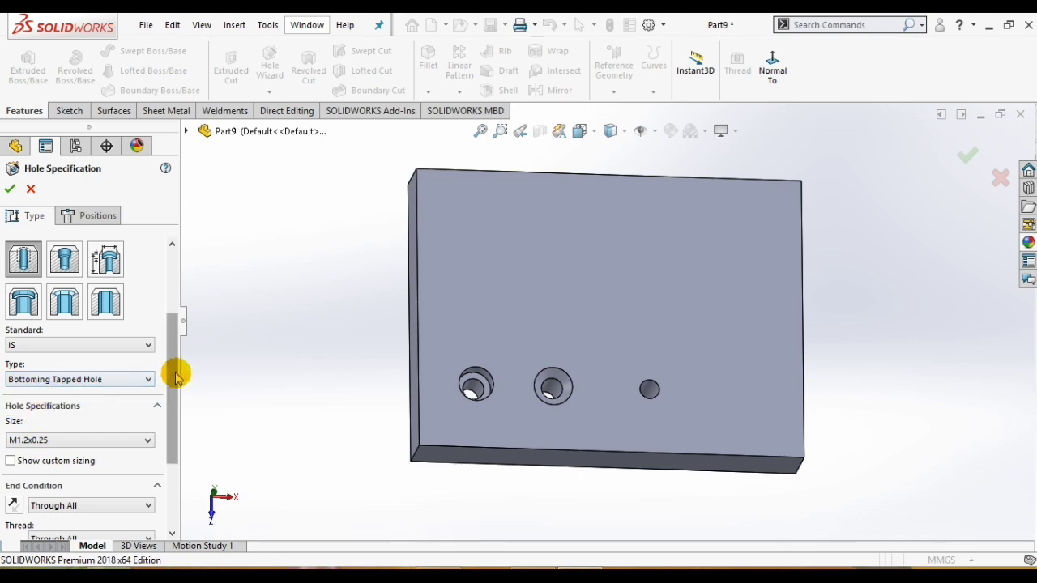
Set the bottoming tapped hole's size to M10 and check its end condition and thread options.
scroll(175, 375, down, 2)
click(49, 374)
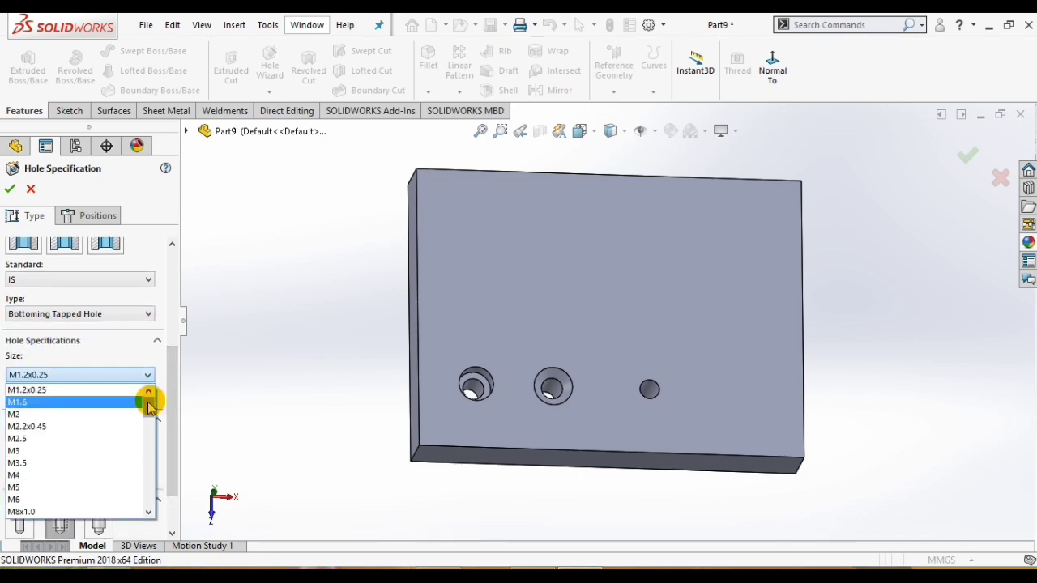
drag(152, 414, 148, 429)
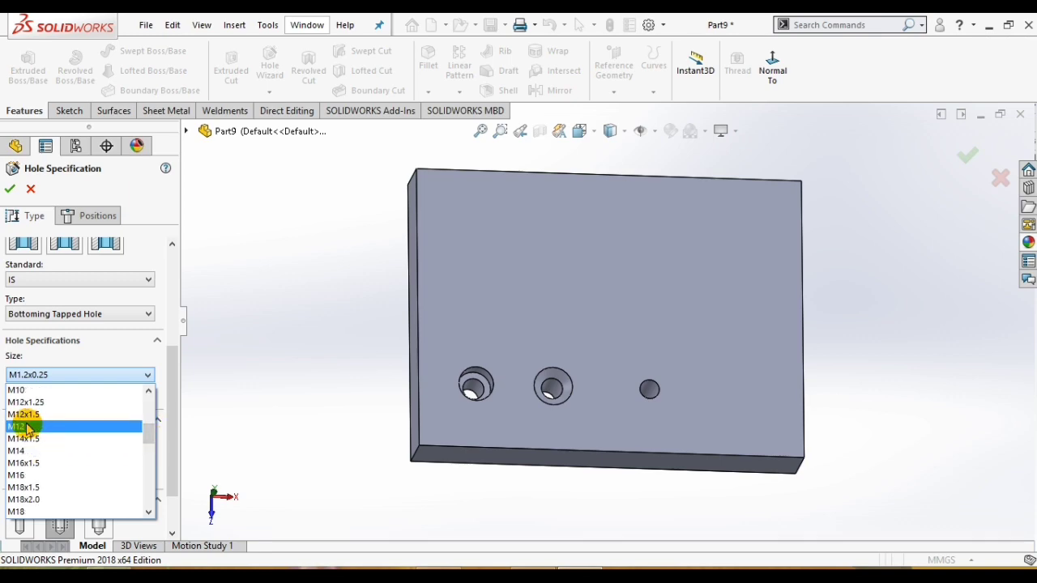
click(25, 391)
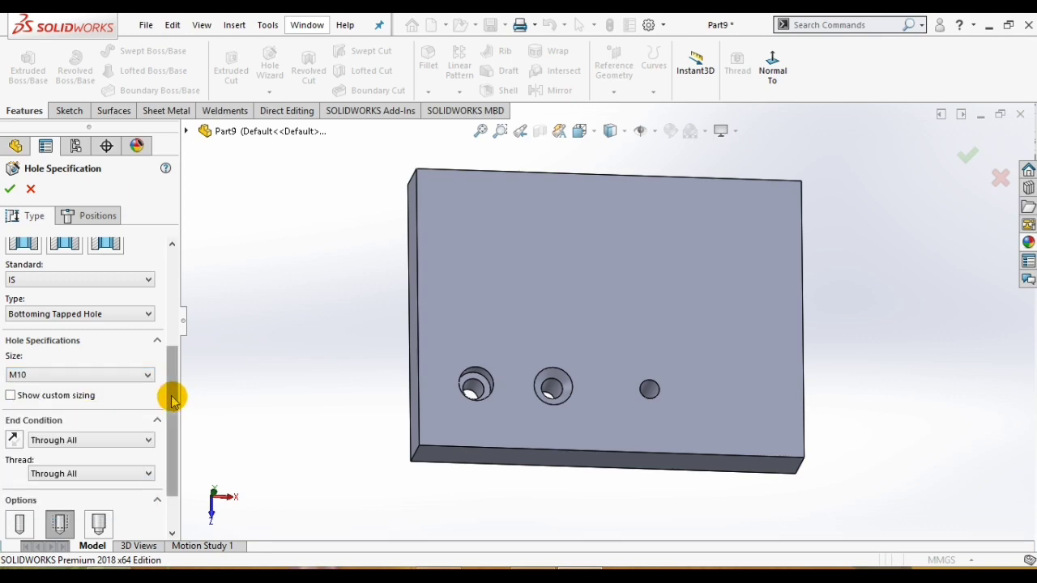
drag(170, 396, 168, 431)
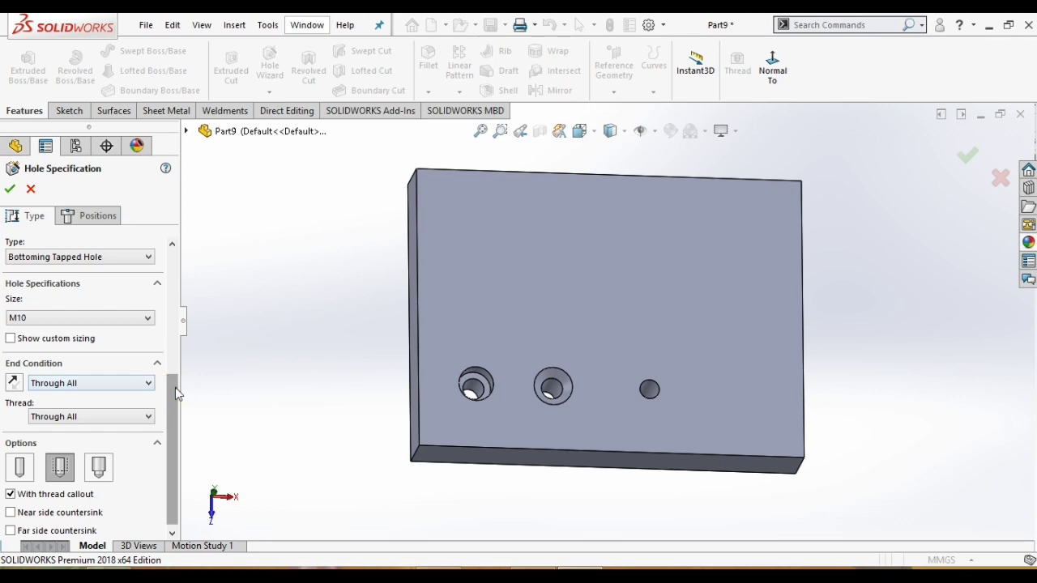
drag(174, 391, 177, 423)
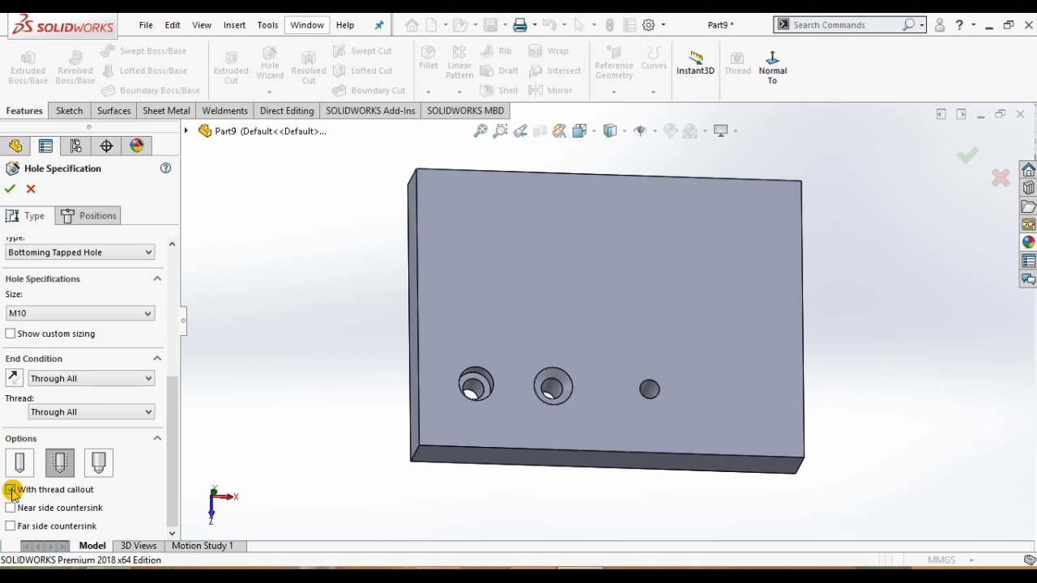
Place one tapped hole on the plate's top face, about 53 mm right of and 43 mm below the origin, and finish the feature.
click(85, 216)
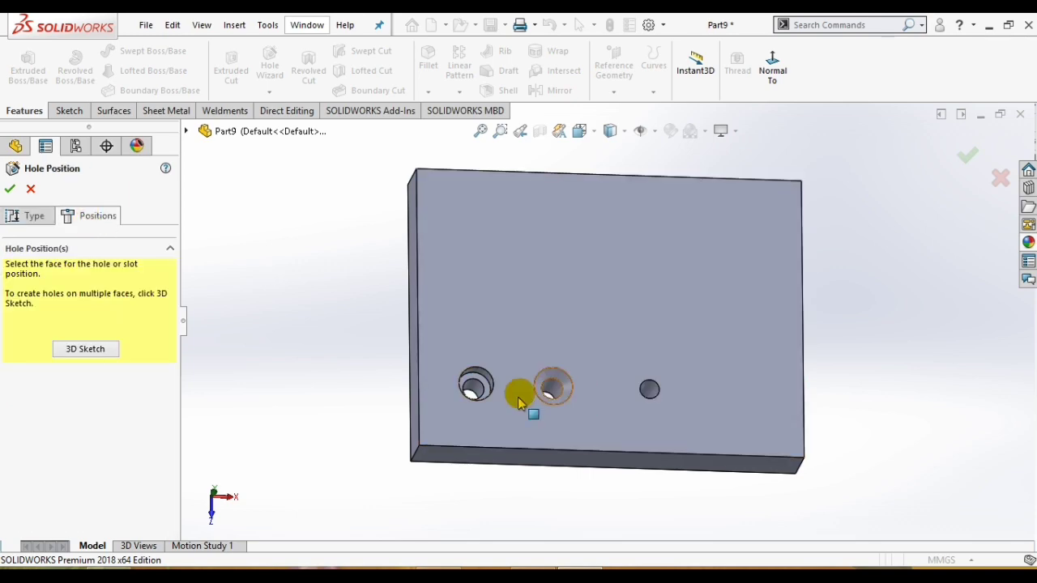
click(718, 402)
click(713, 396)
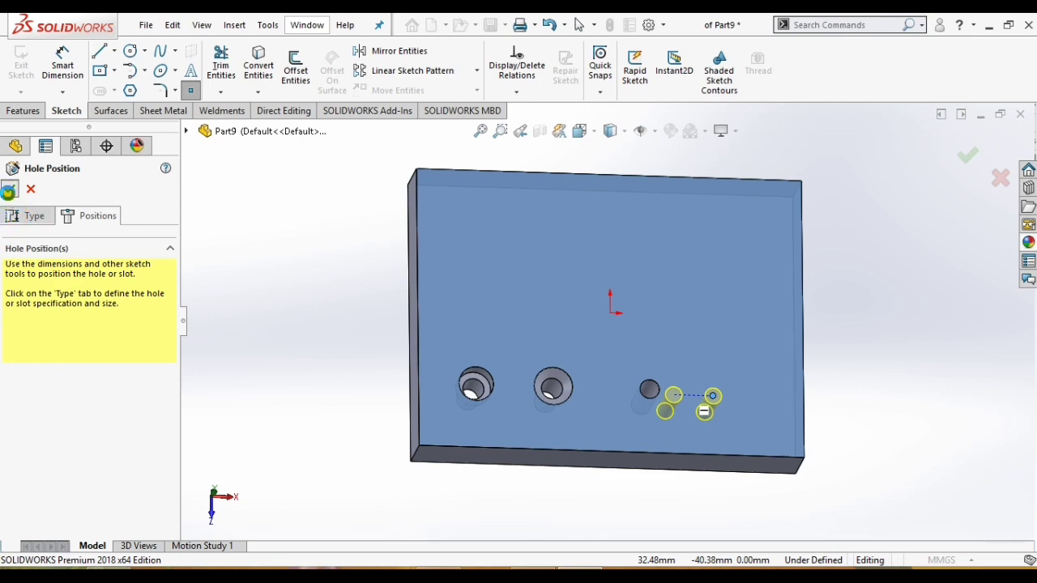
click(8, 191)
Open the M10 tapped hole's position sketch for editing and view it face-on.
click(8, 500)
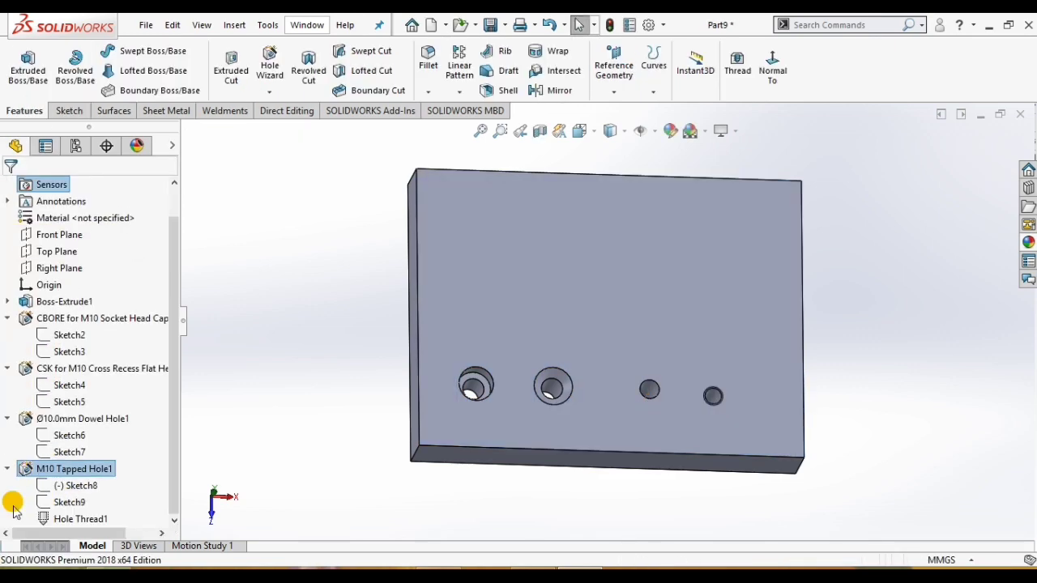
click(45, 486)
click(68, 442)
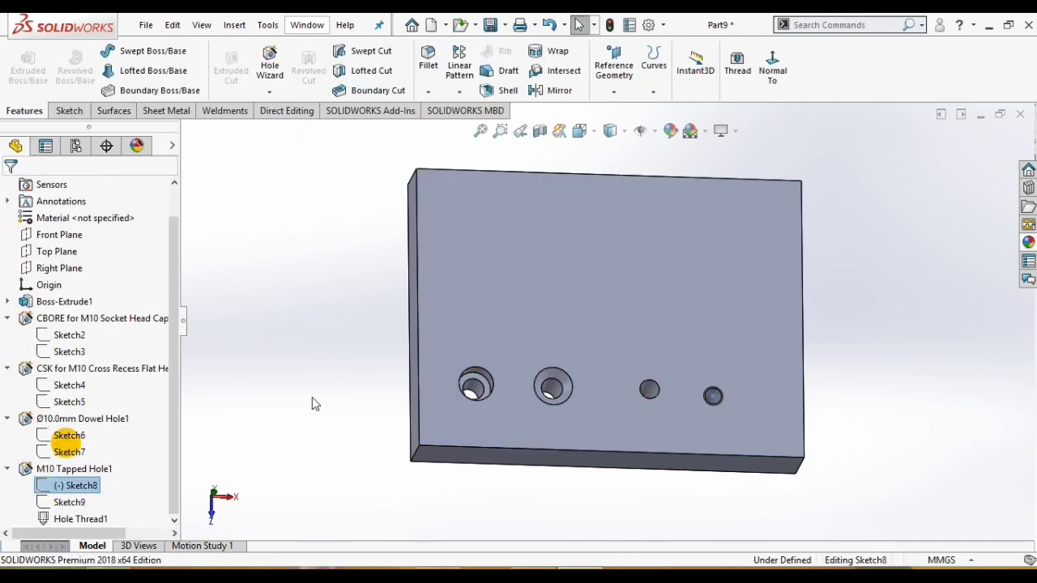
click(926, 398)
key(space)
click(1017, 492)
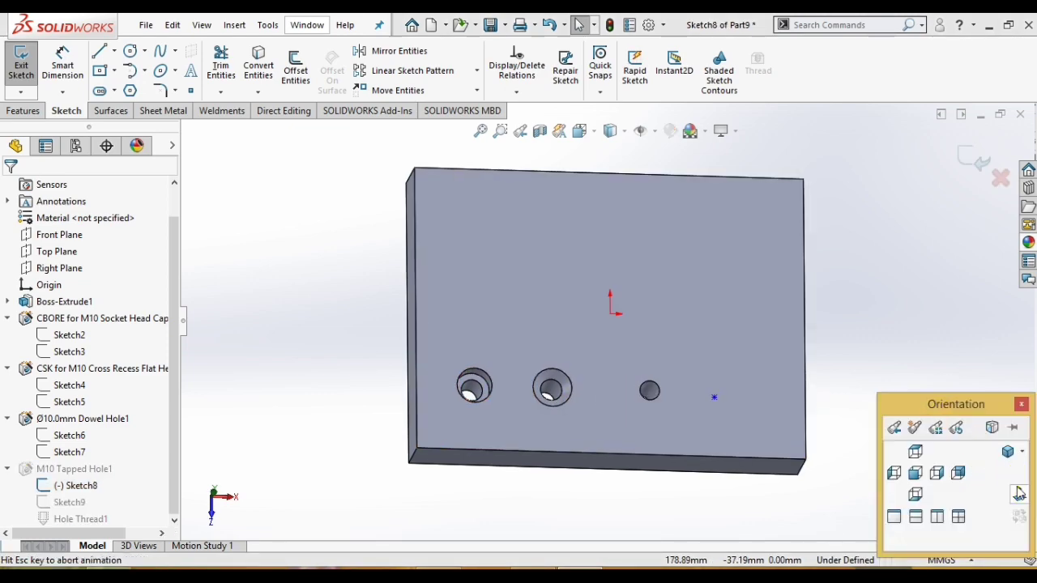
Dimension the vertical distance between the origin and the tapped hole's centre point as 40 mm, beside the plate's right edge.
click(65, 63)
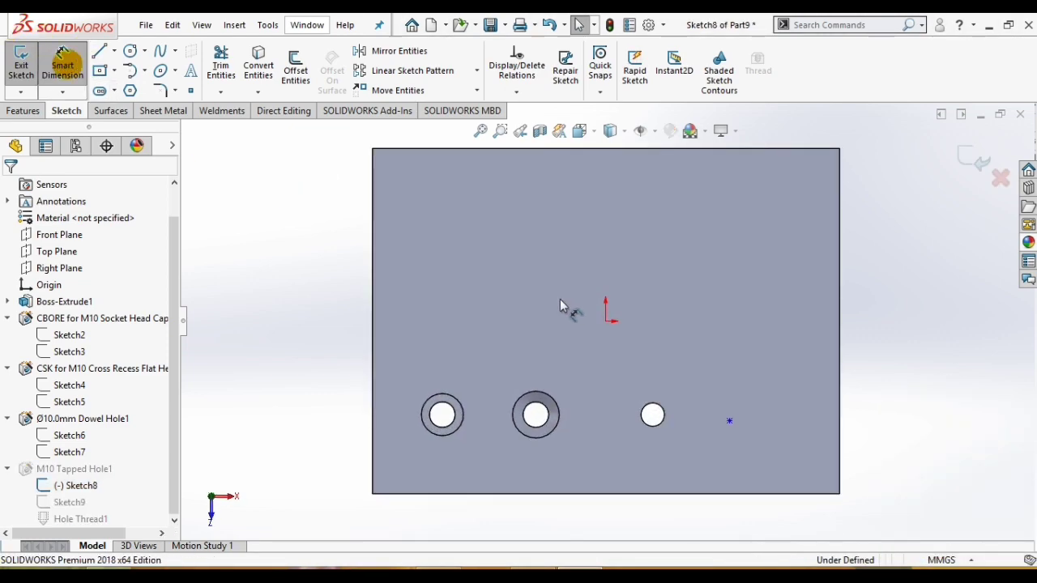
click(606, 321)
click(730, 422)
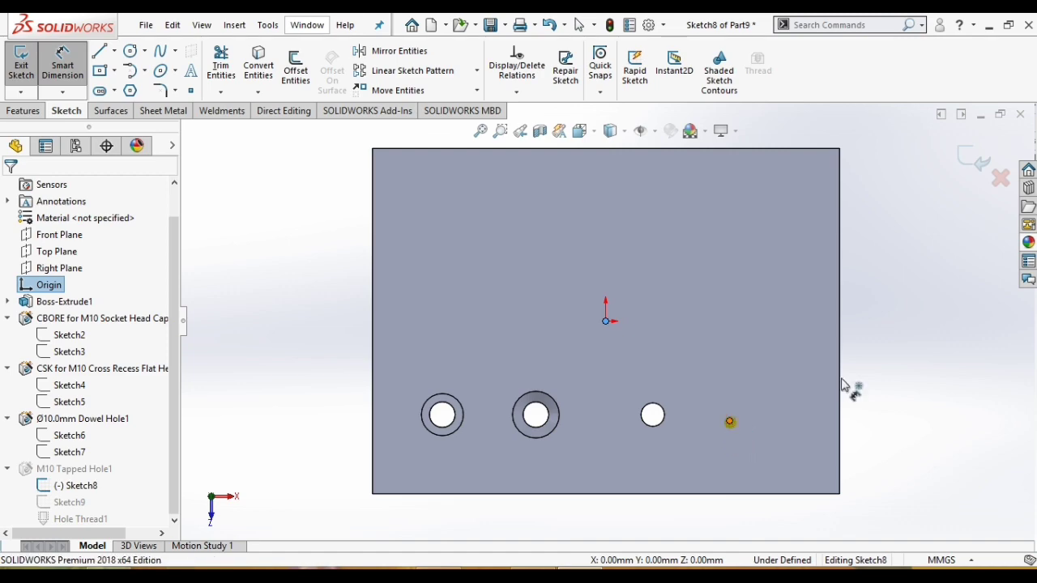
click(895, 362)
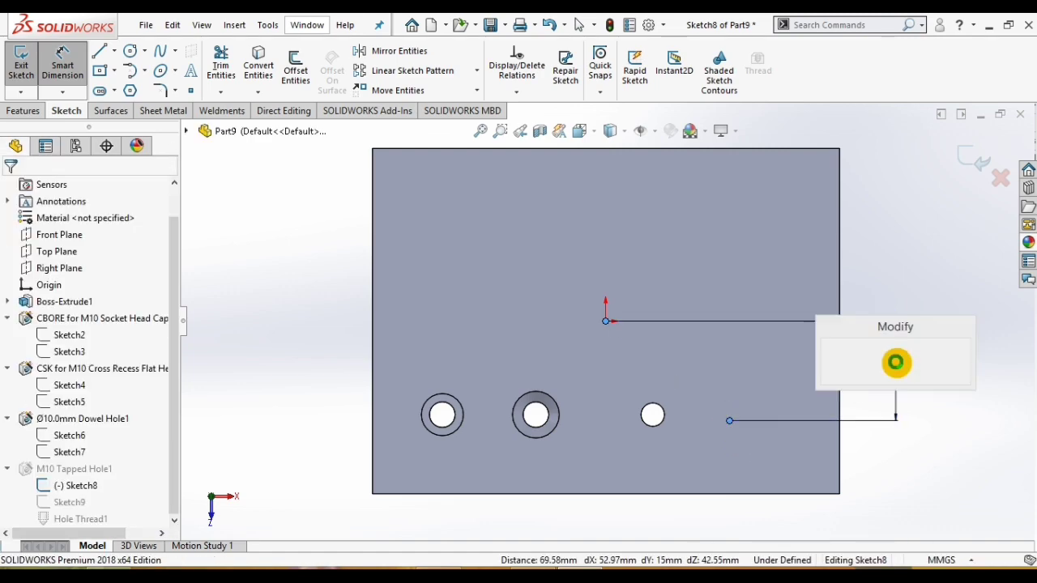
text(40)
key(Return)
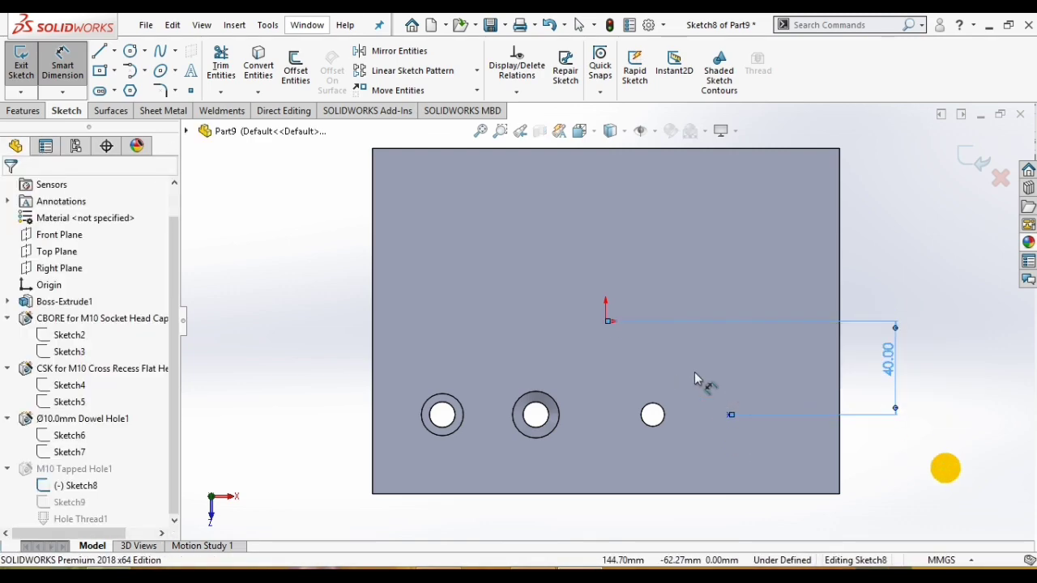
Dimension the horizontal distance between the origin and the tapped hole's centre point as 50 mm below the plate, and exit the sketch.
click(608, 325)
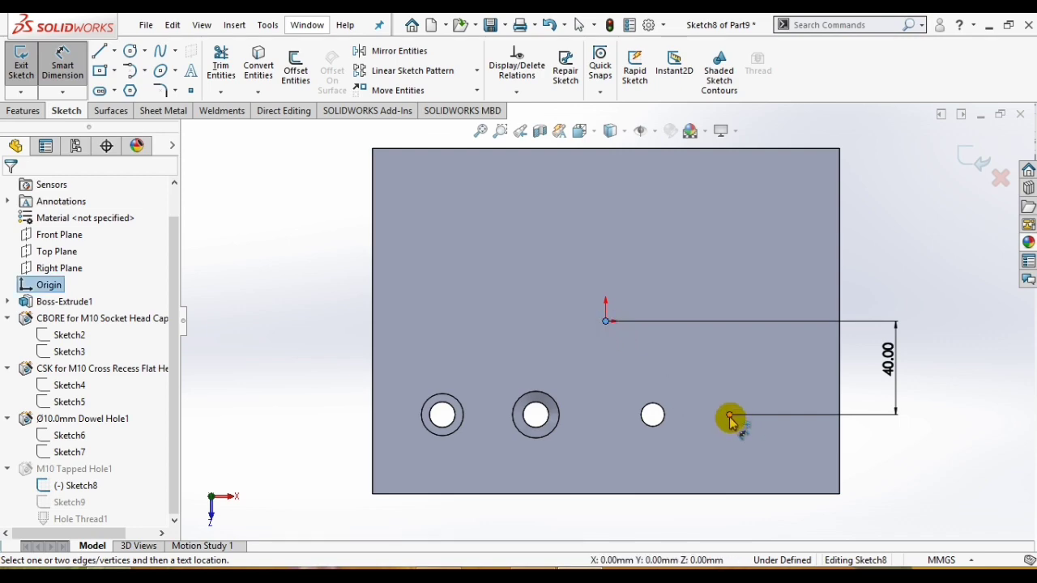
click(730, 416)
click(665, 525)
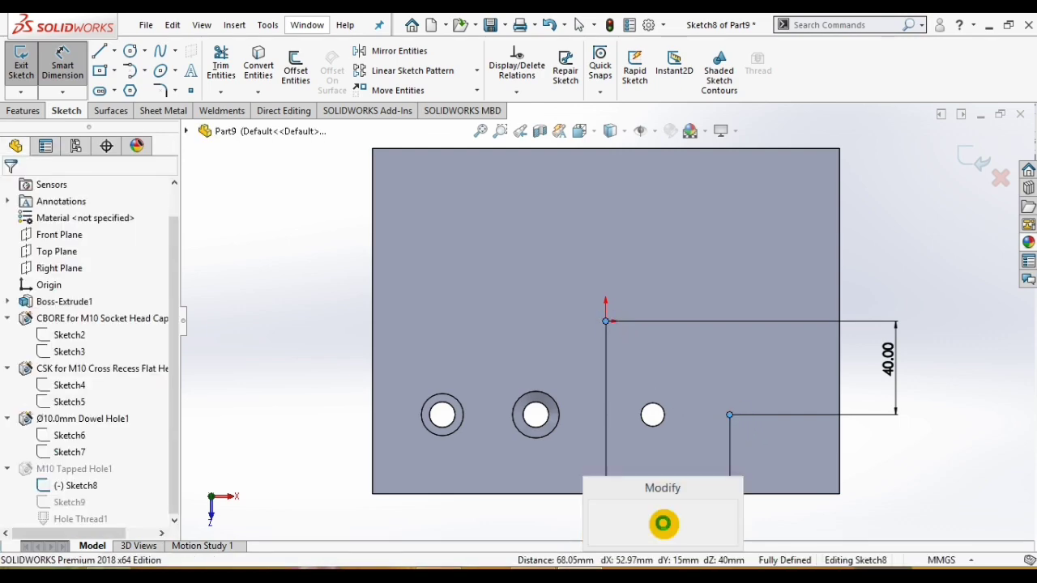
text(50)
key(Return)
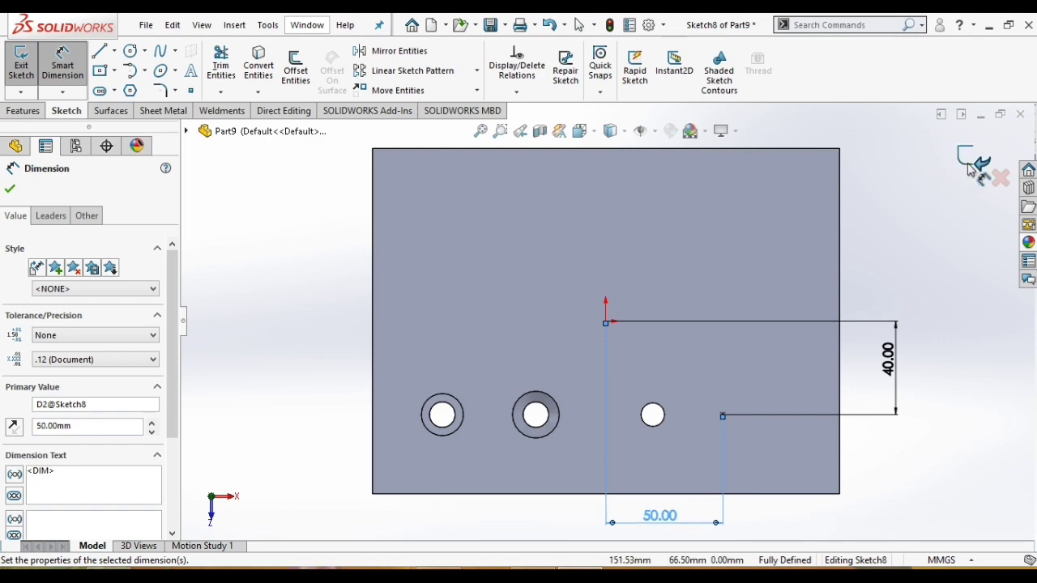
click(969, 163)
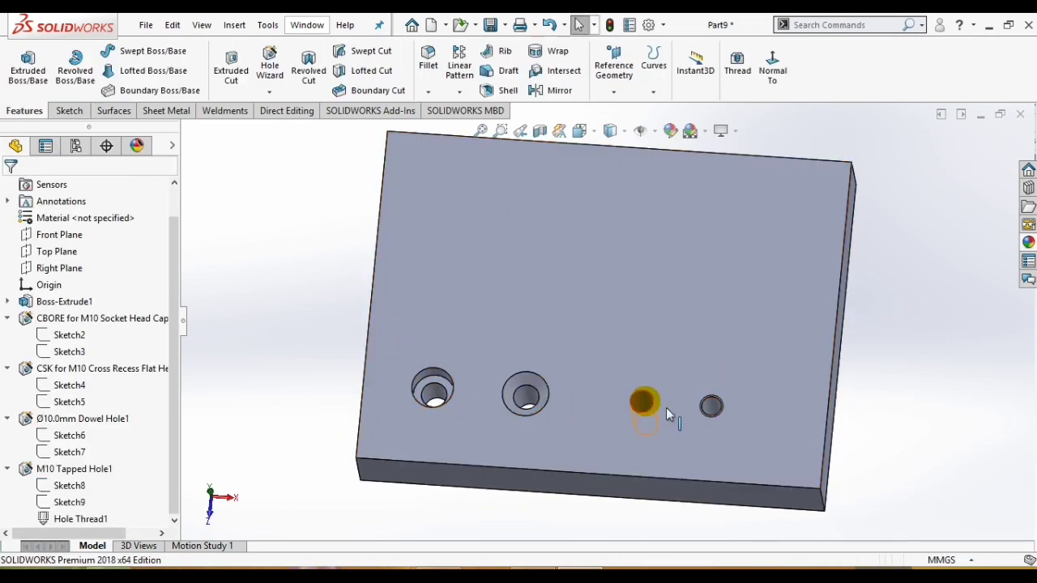
Start a Hole Wizard tapered tap hole with the IS standard and the Tapered Pipe Tap type.
click(269, 65)
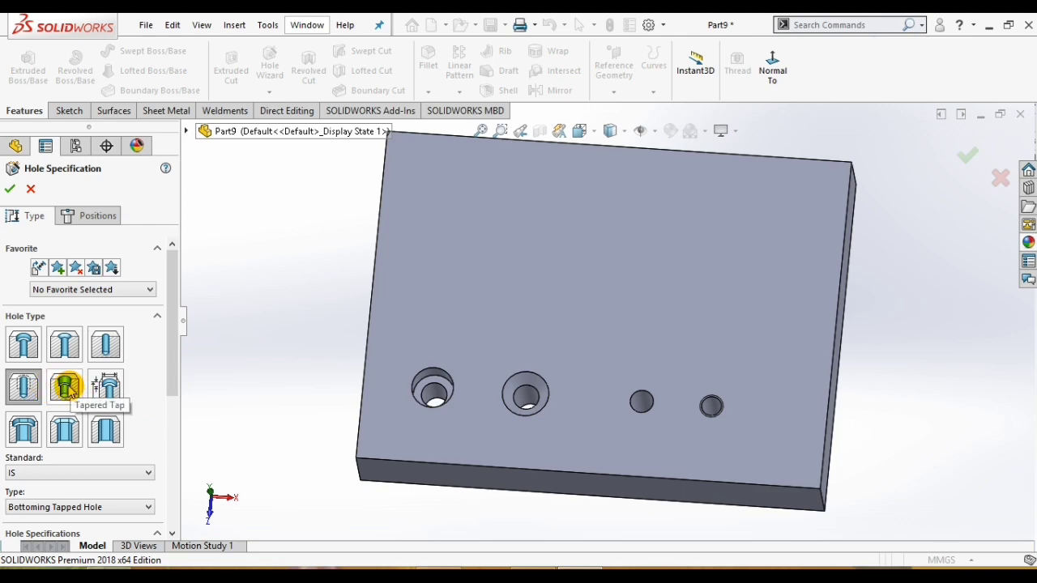
click(66, 387)
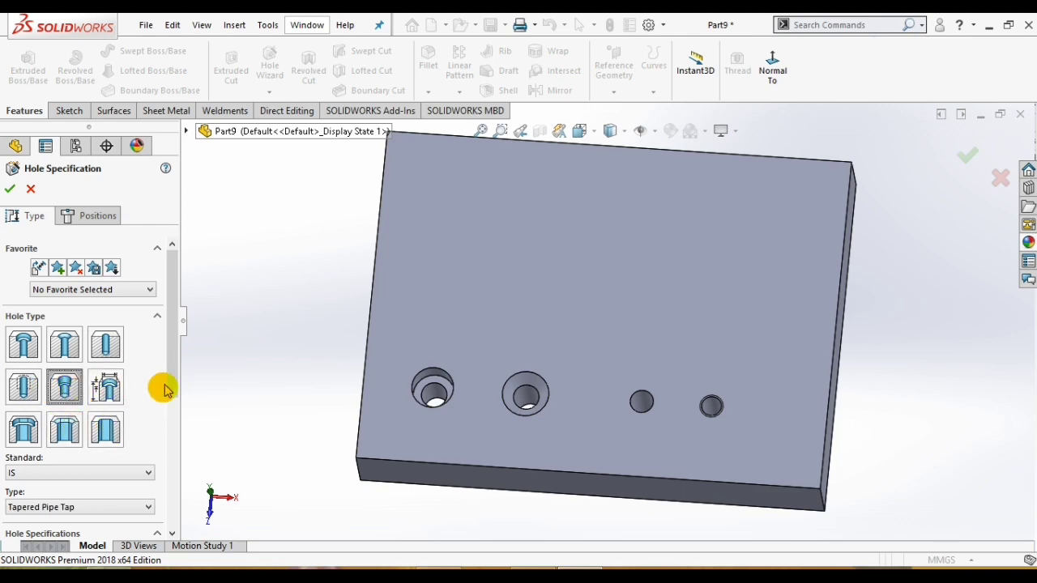
drag(172, 385, 180, 442)
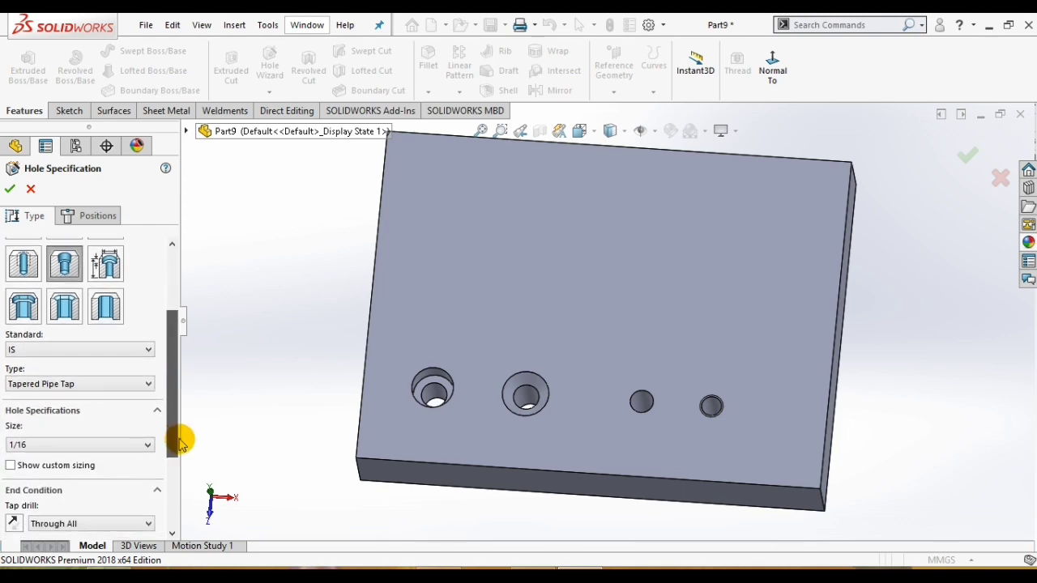
click(74, 446)
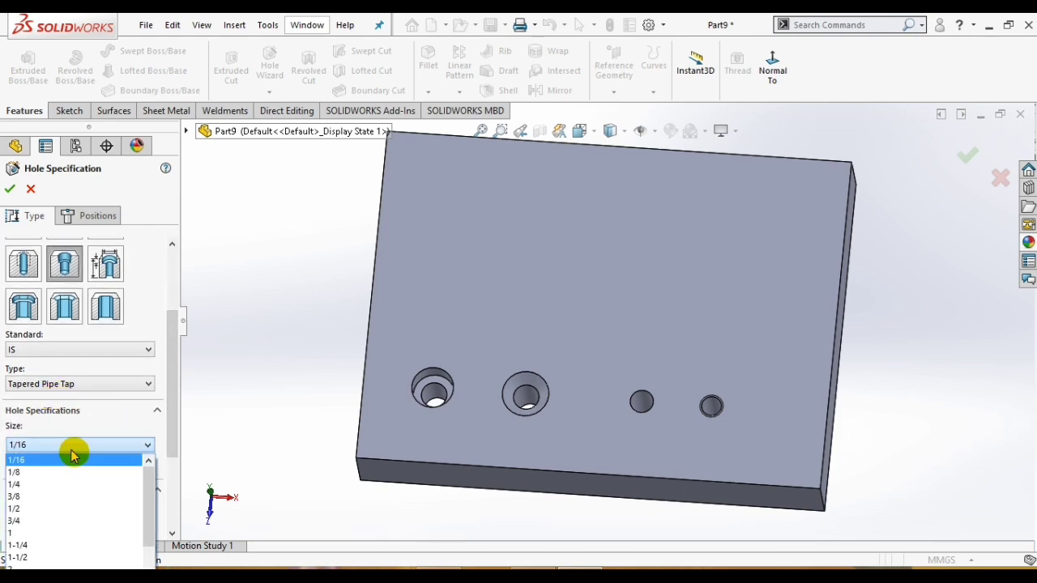
click(73, 446)
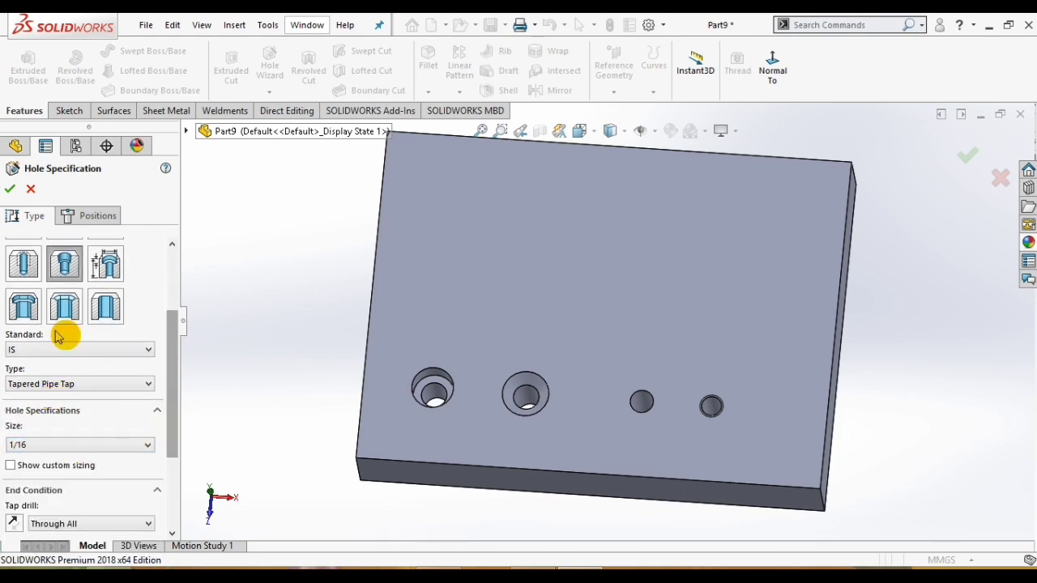
click(39, 350)
click(33, 352)
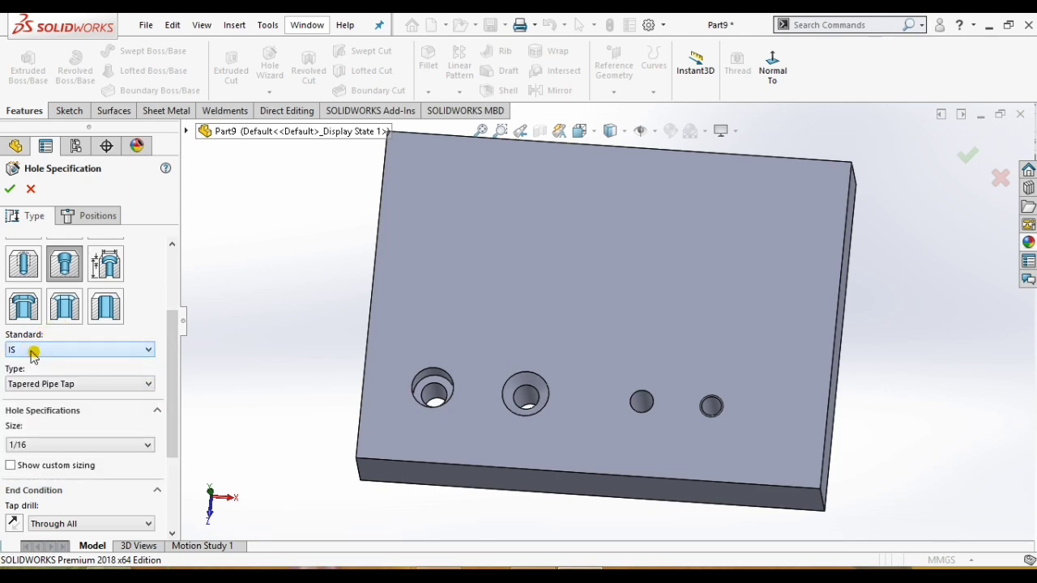
click(42, 387)
click(42, 386)
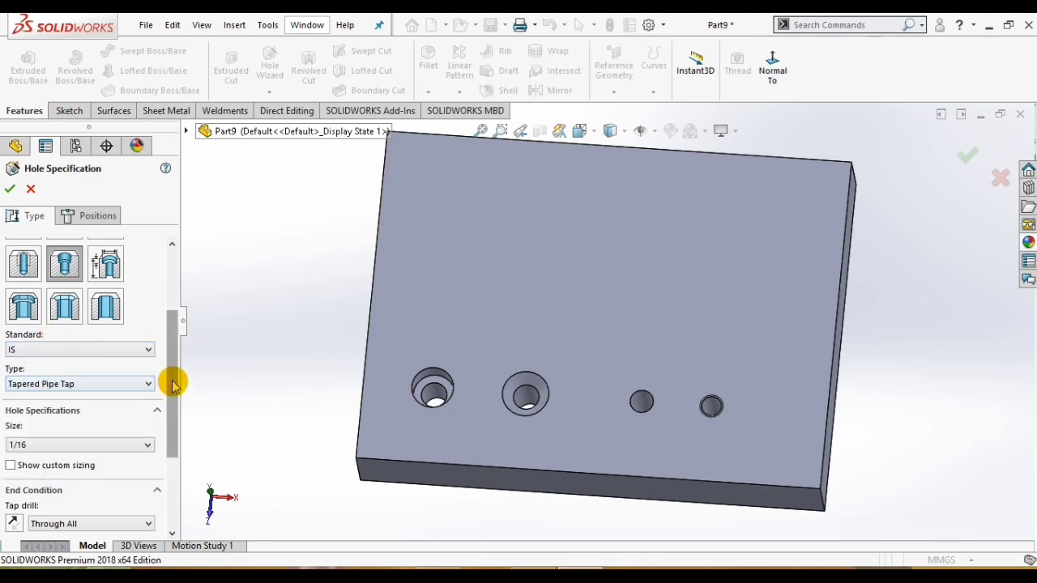
drag(172, 382, 178, 413)
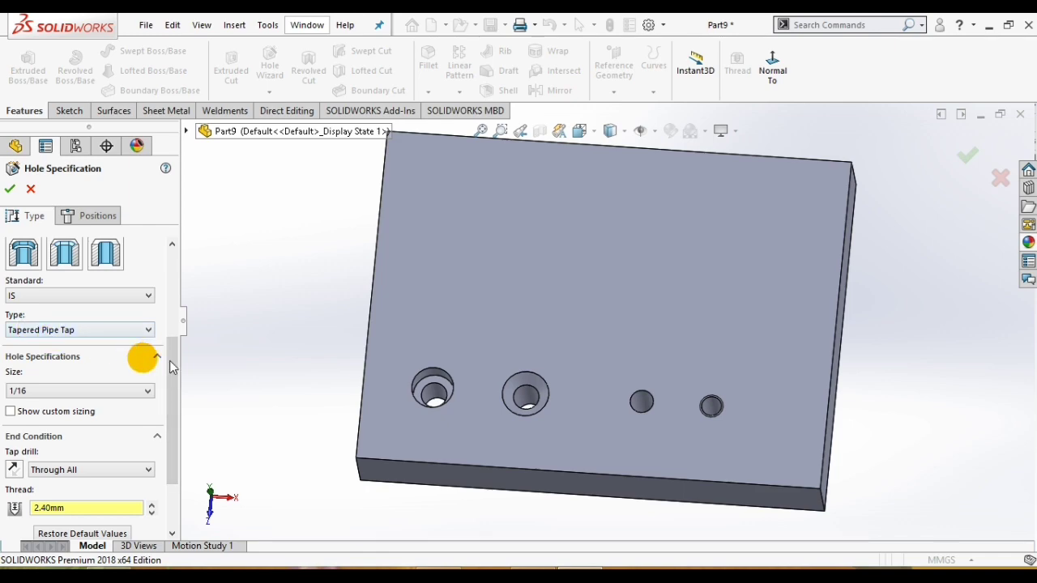
Set the tapered tap's size to 3/4, with a Through All tap drill and a 20 mm thread depth.
scroll(179, 378, down, 1)
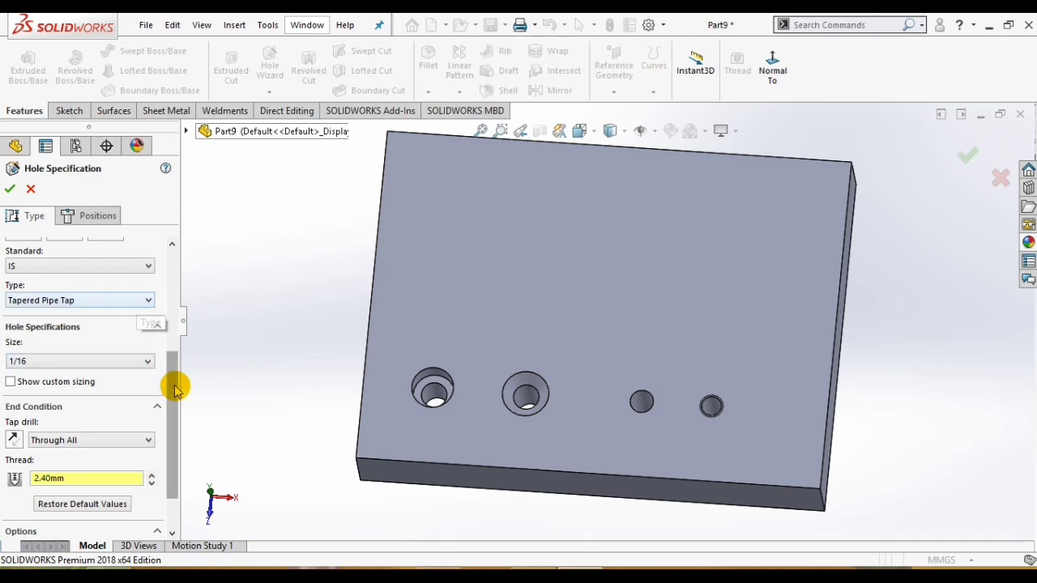
scroll(167, 373, down, 1)
click(48, 328)
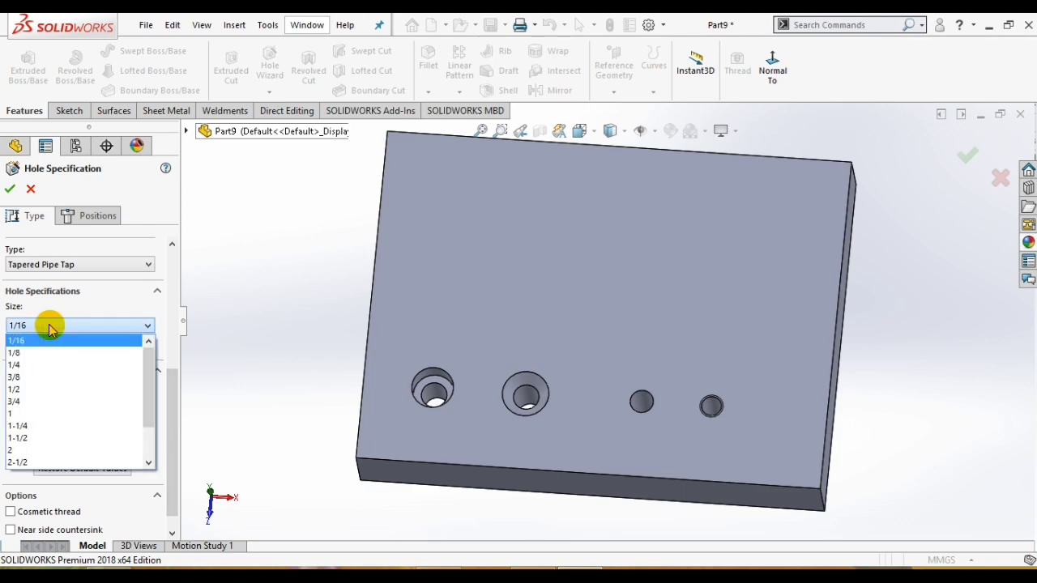
click(49, 327)
click(49, 327)
click(11, 391)
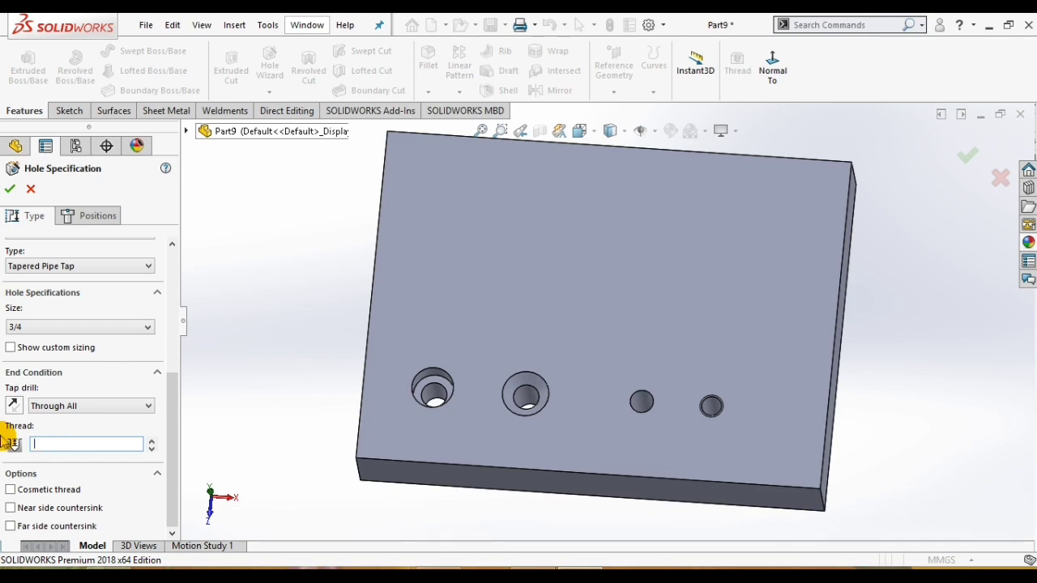
key(Return)
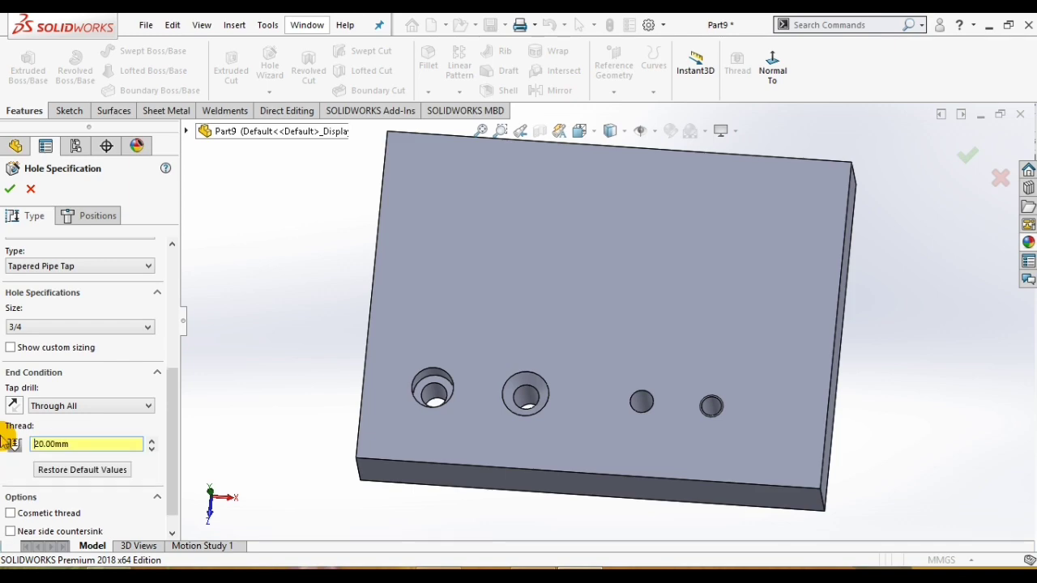
mouse_move(173, 445)
mouse_down()
mouse_move(186, 483)
mouse_move(185, 430)
mouse_up()
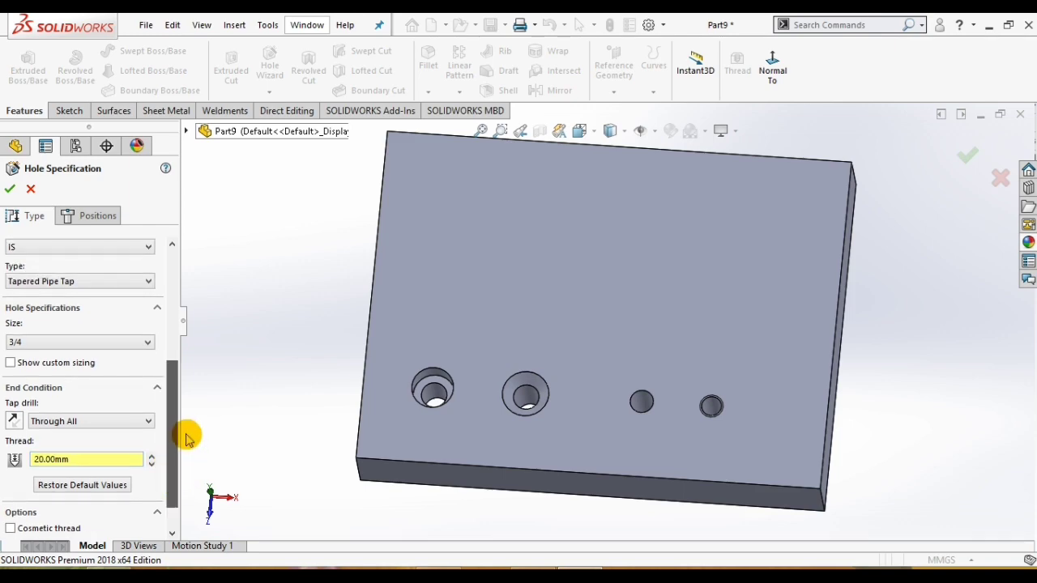
click(69, 421)
click(71, 420)
Place one tapered tap hole on the plate's top face, about 75 mm left of the origin and level with it, and finish the feature.
click(91, 215)
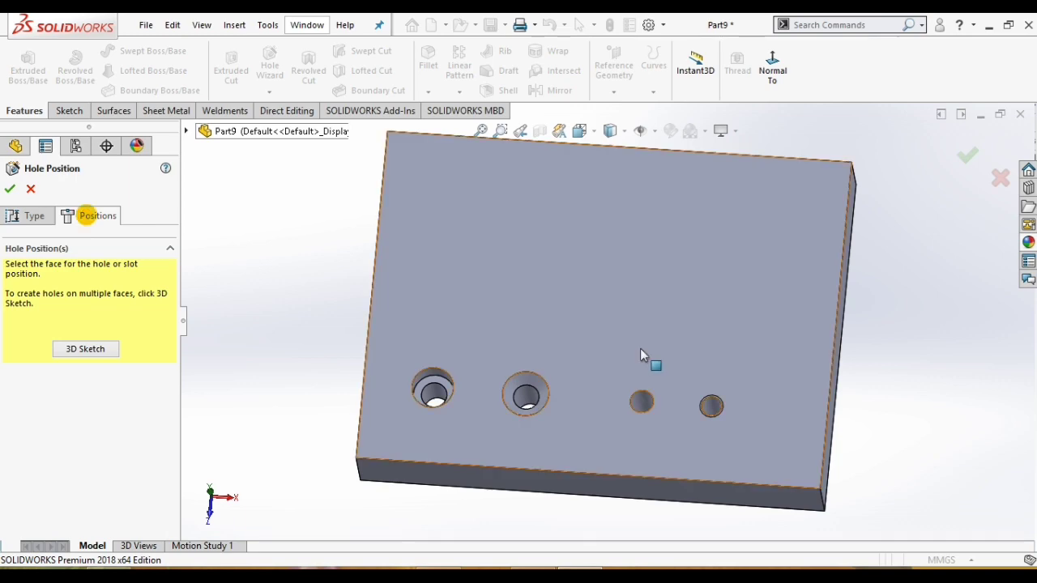
click(421, 321)
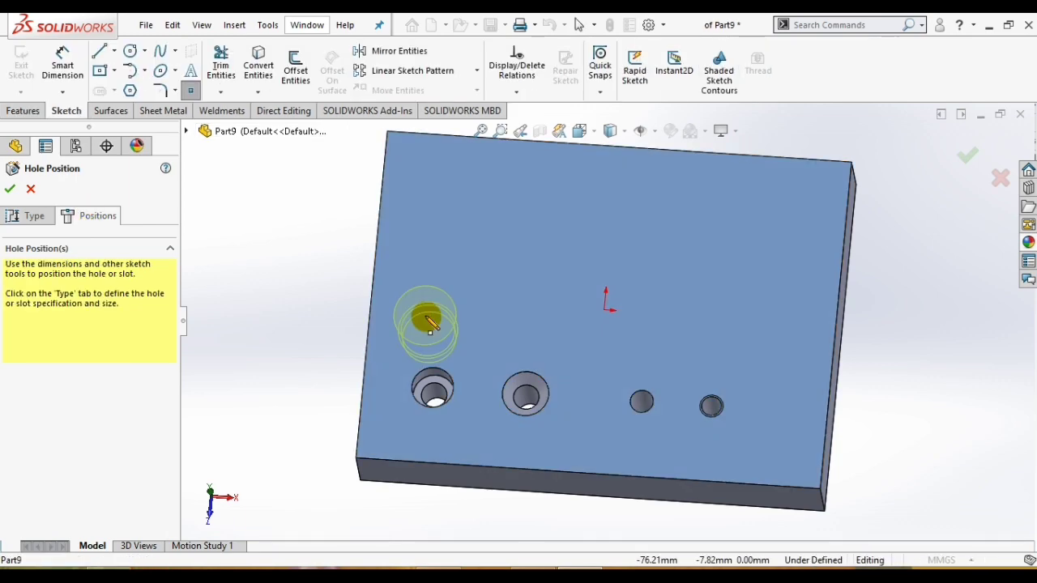
click(428, 310)
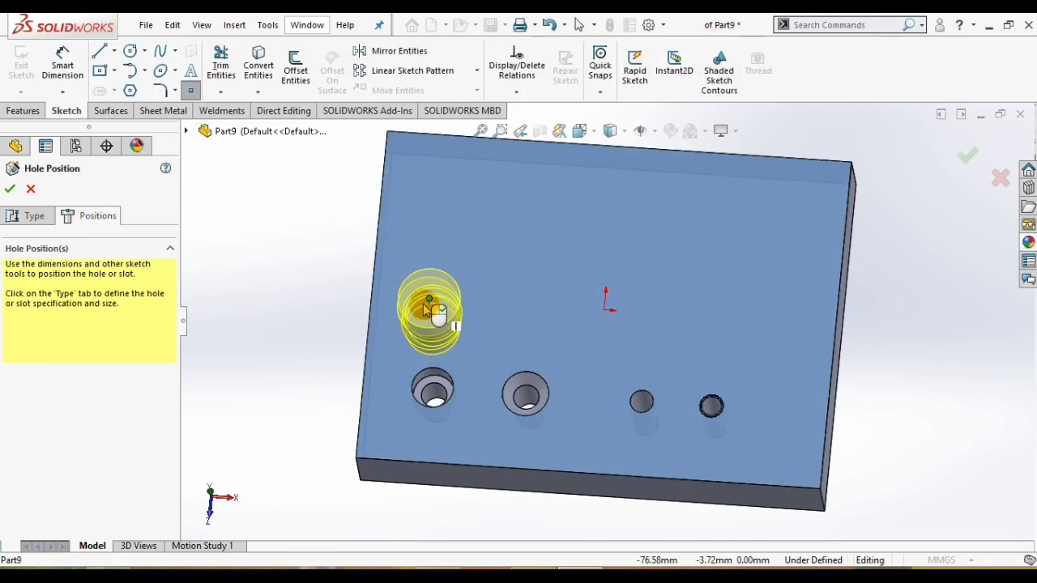
click(10, 189)
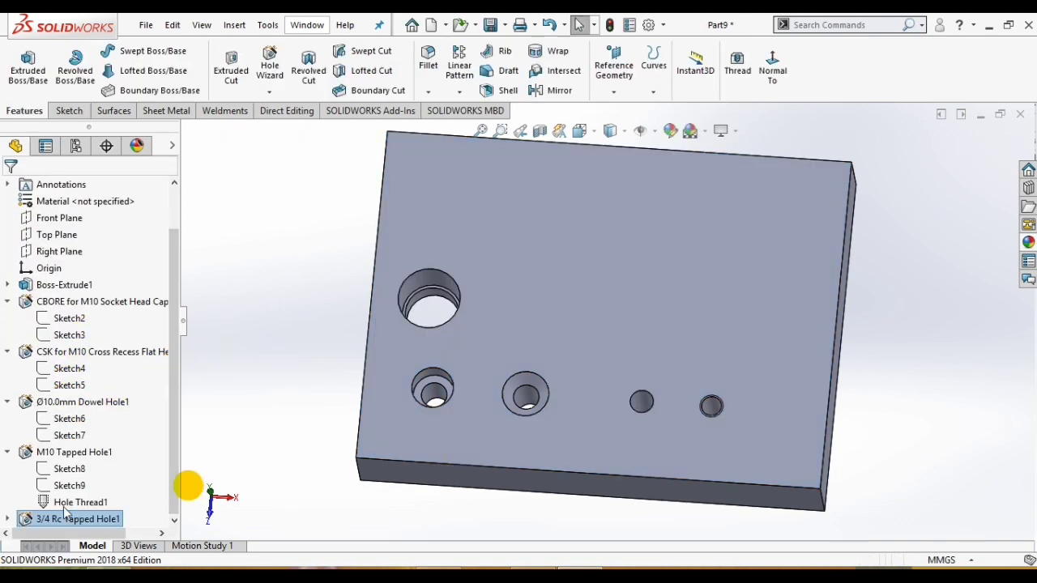
Open the 3/4 tapered tap hole's position sketch for editing and view it face-on.
click(8, 519)
click(57, 504)
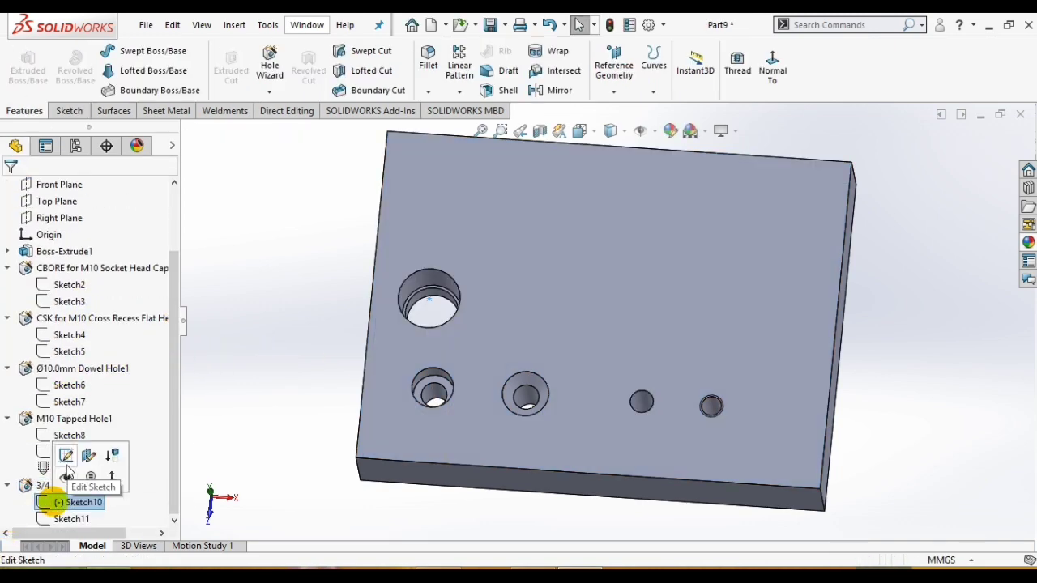
click(78, 457)
key(space)
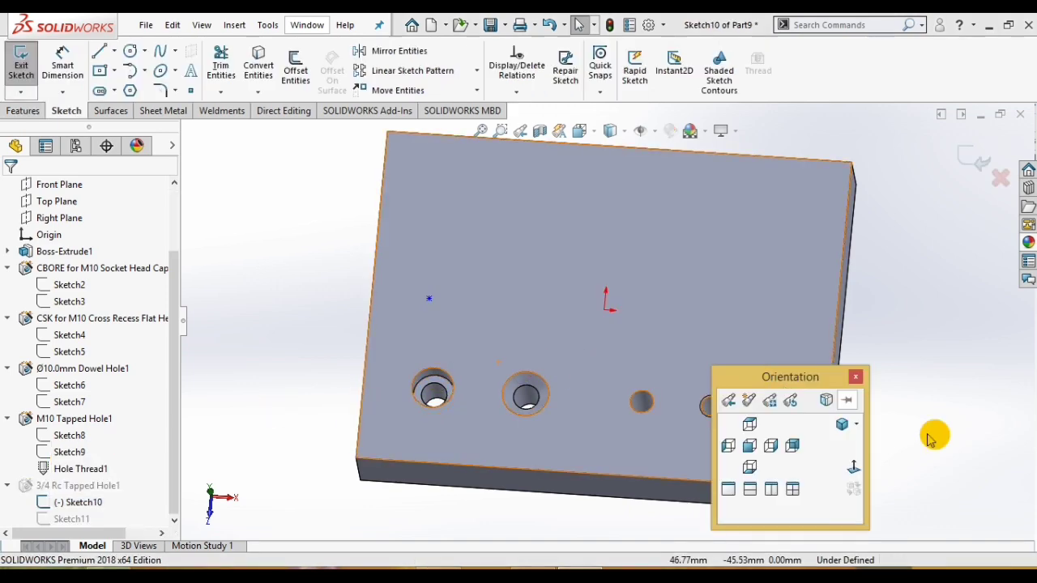
click(850, 465)
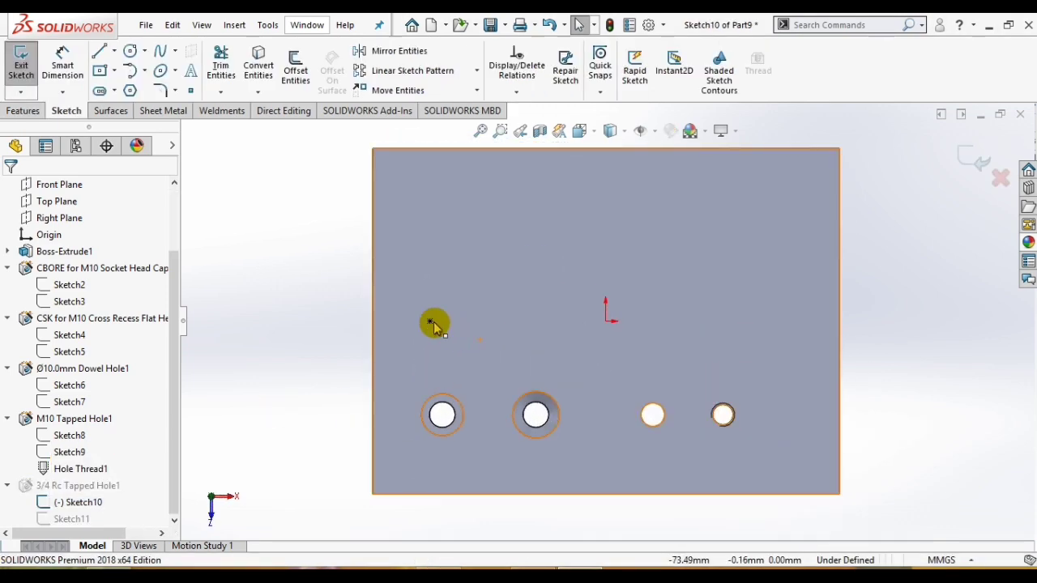
Make the tapered tap hole's centre point coincident with the origin and exit the sketch.
click(598, 322)
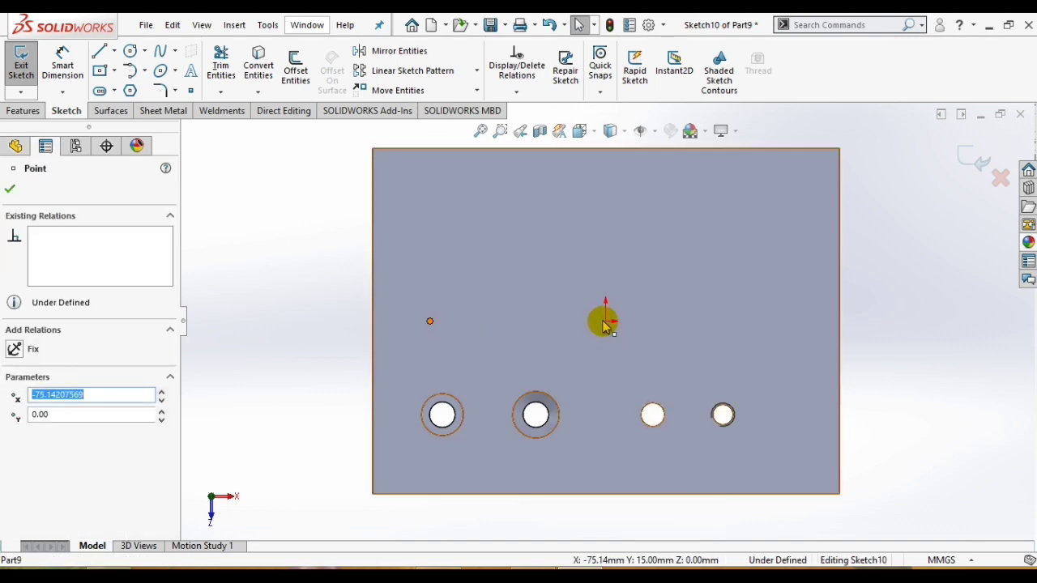
ctrl+click(604, 323)
click(50, 471)
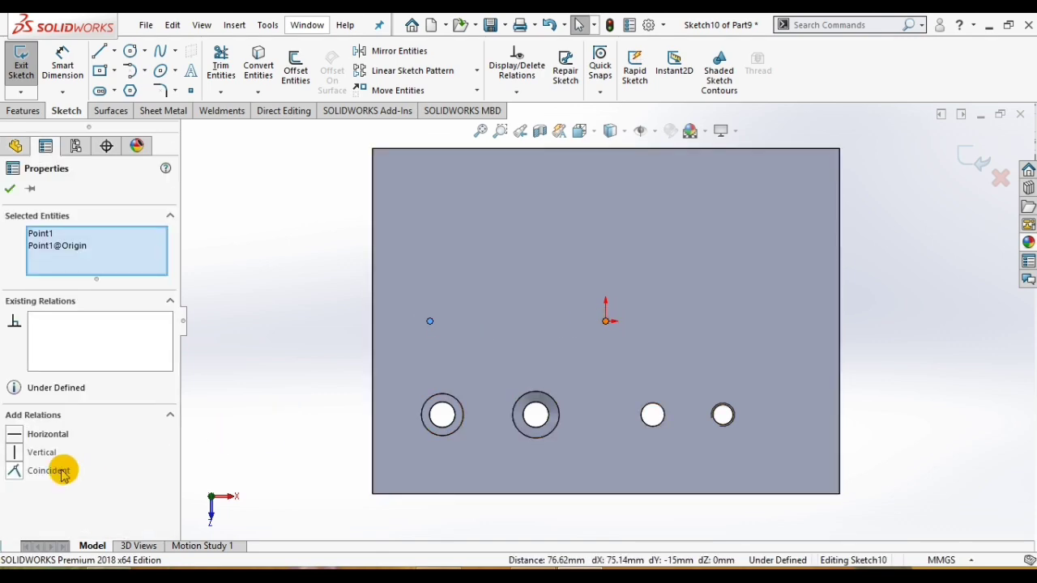
click(292, 373)
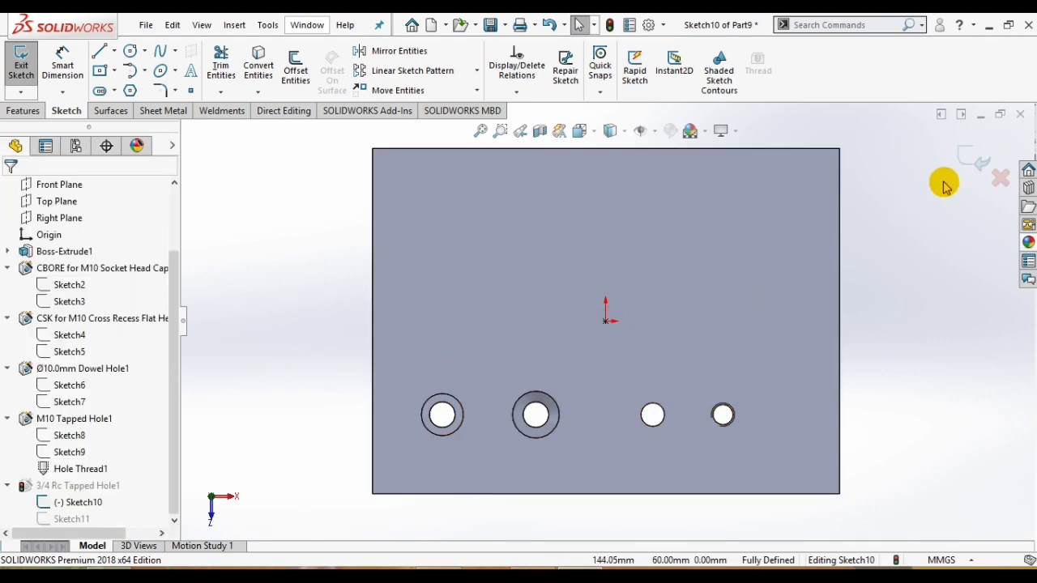
click(967, 158)
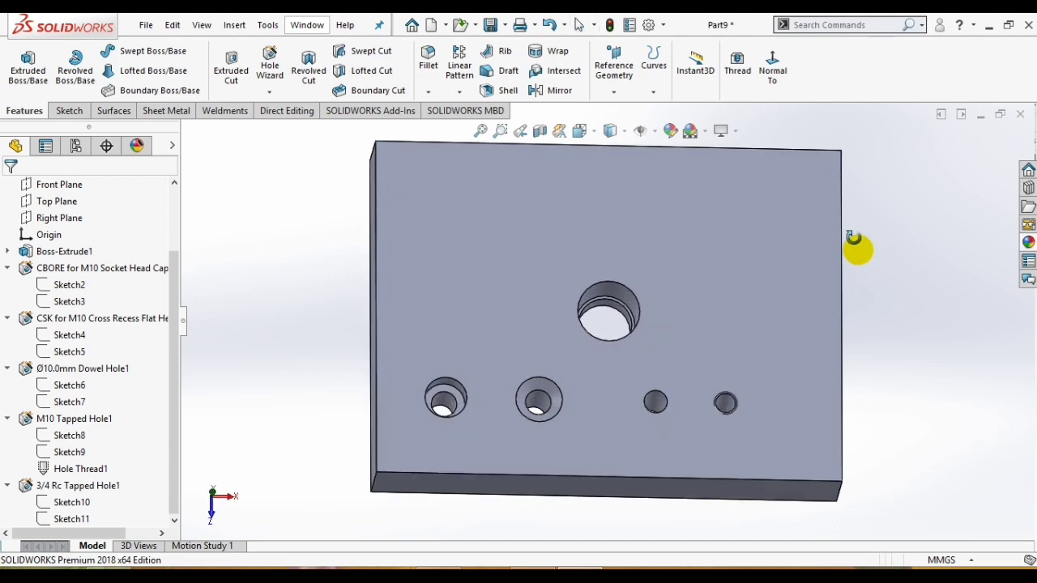
Examine the tapered tap hole's inner faces at the plate's centre from several angles.
middle_drag(853, 237, 856, 300)
scroll(643, 330, down, 3)
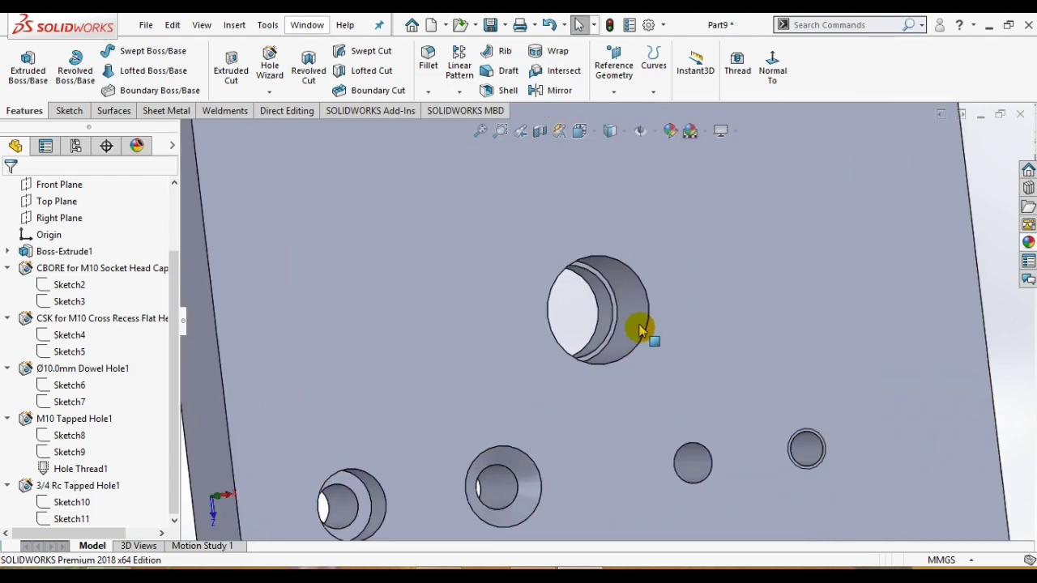
scroll(640, 328, down, 2)
click(601, 319)
scroll(652, 341, up, 4)
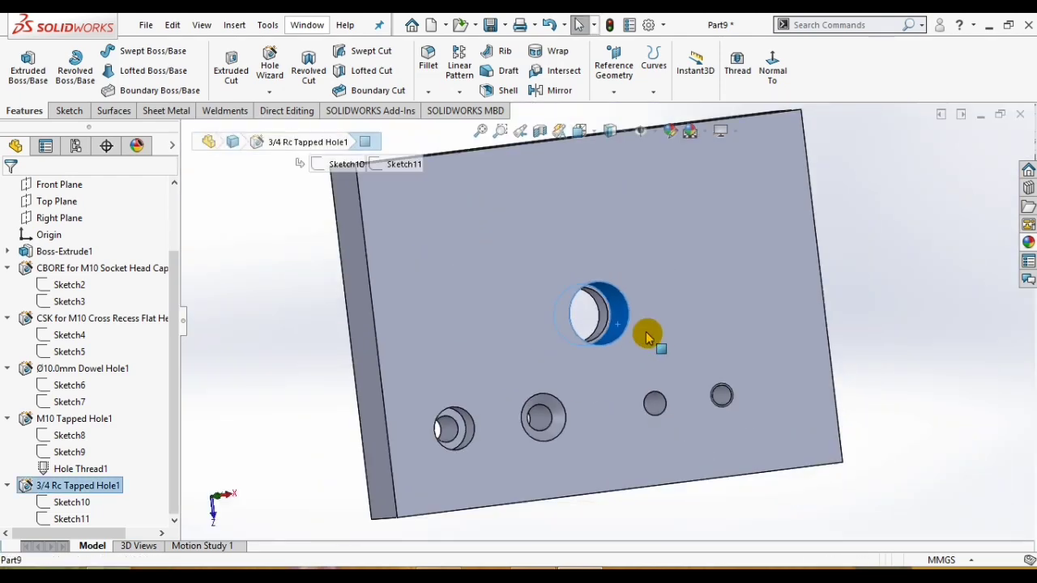
middle_drag(648, 336, 354, 302)
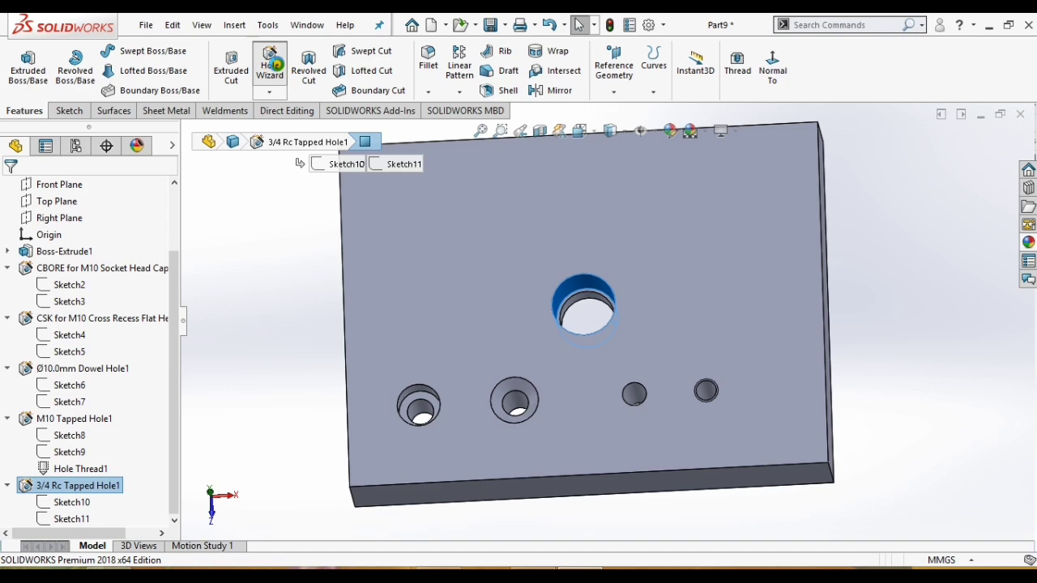
Start a Hole Wizard legacy hole of type C-Drilled Drilled with a Through All end condition, and review its section dimensions.
click(272, 63)
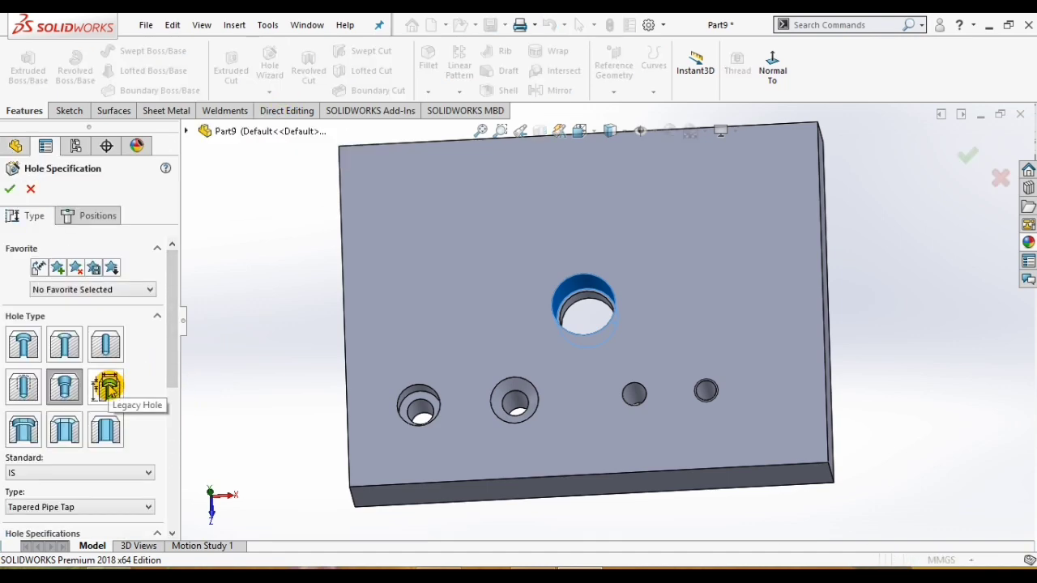
click(107, 387)
drag(176, 354, 171, 402)
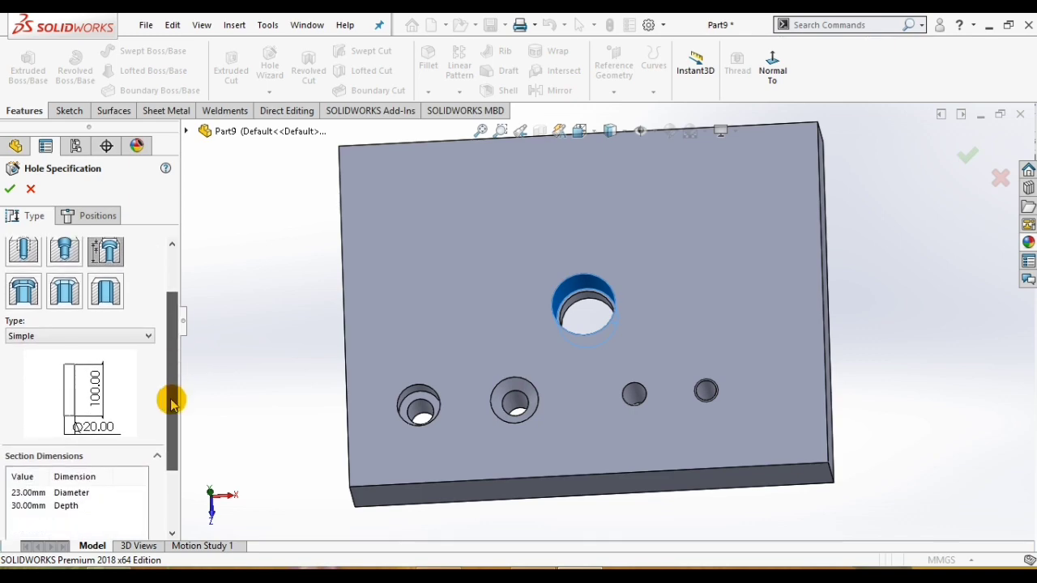
click(137, 339)
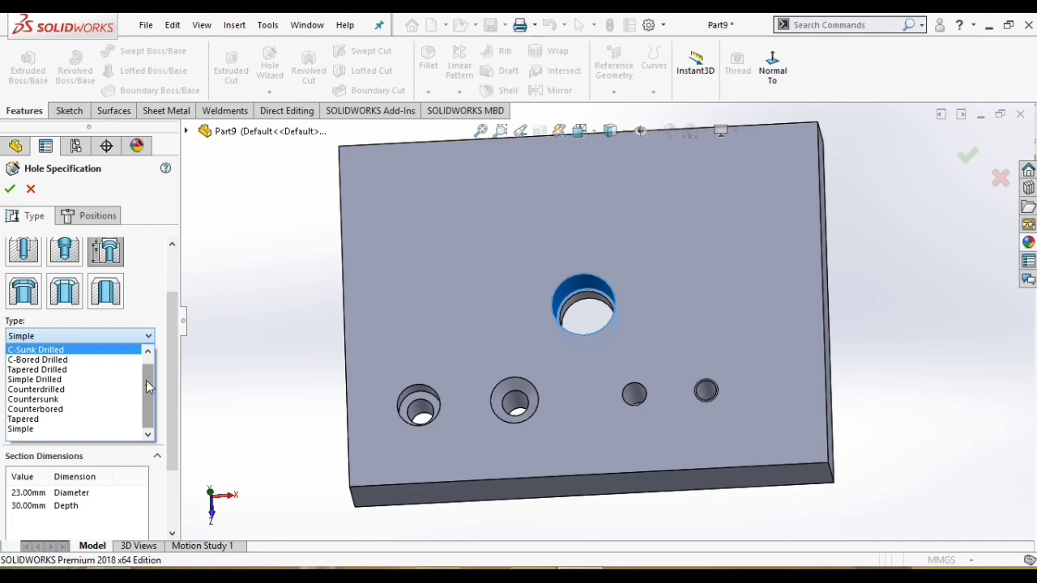
drag(149, 387, 143, 352)
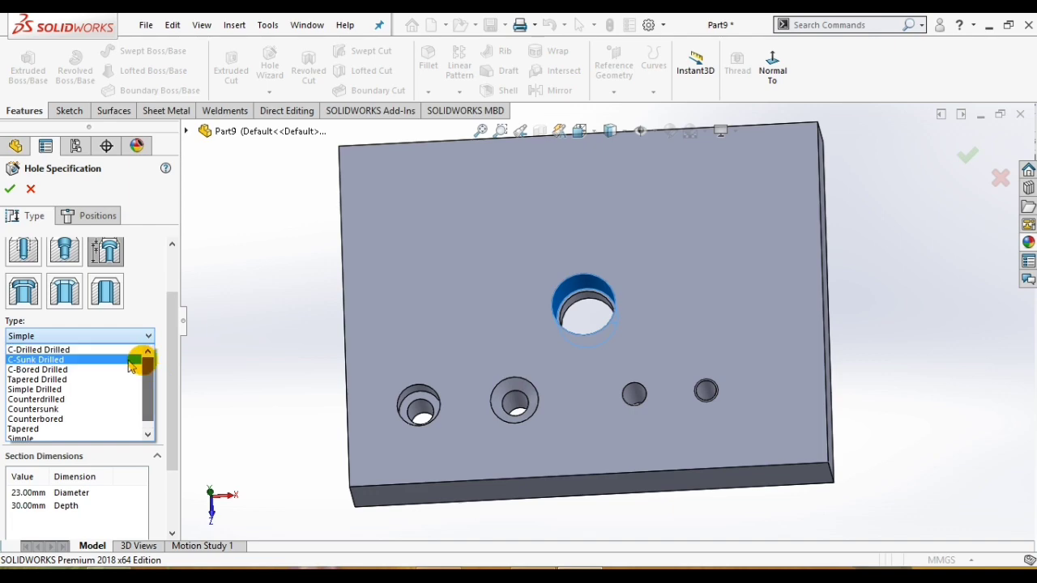
click(49, 350)
drag(174, 354, 172, 433)
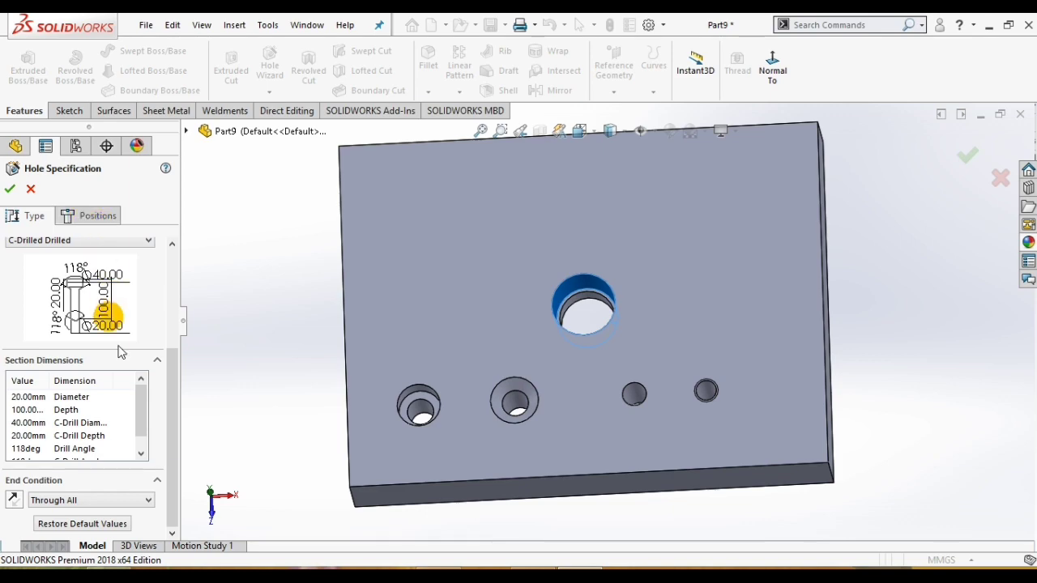
scroll(178, 387, up, 2)
drag(179, 318, 176, 309)
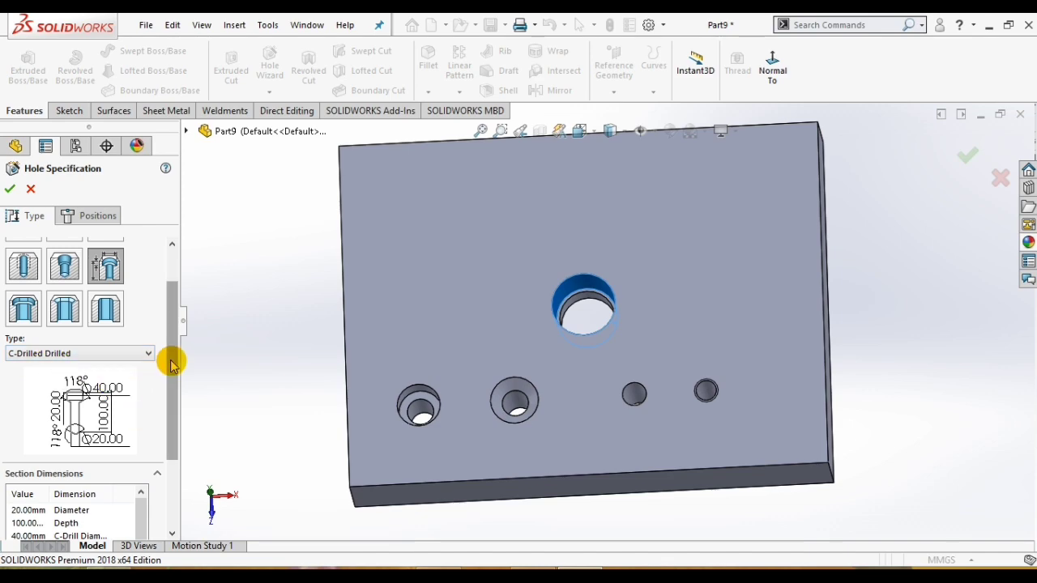
drag(171, 395, 170, 462)
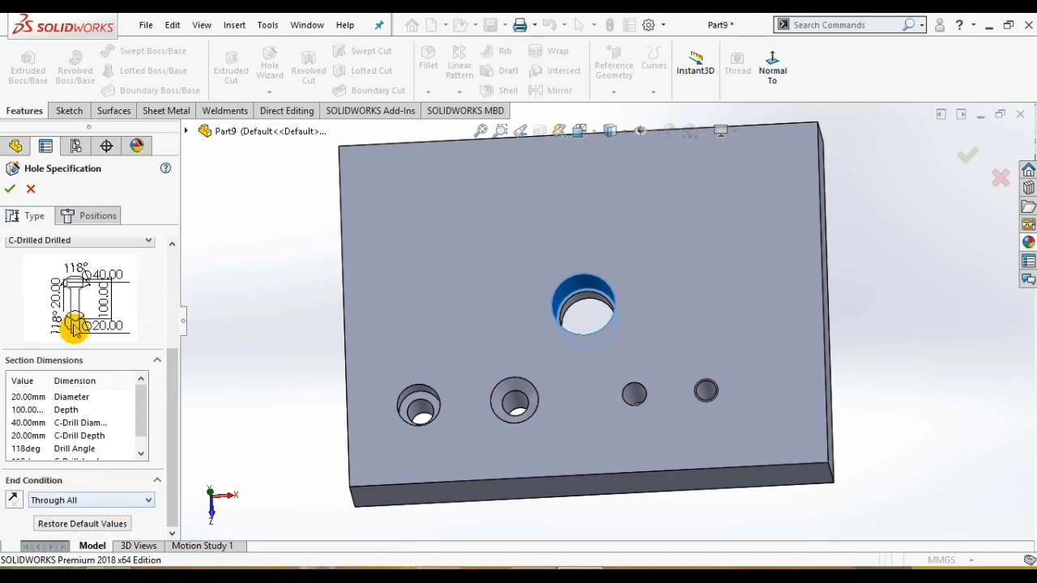
Place the C-Drilled hole in the upper-left area of the plate's top face and create it.
click(91, 215)
click(421, 277)
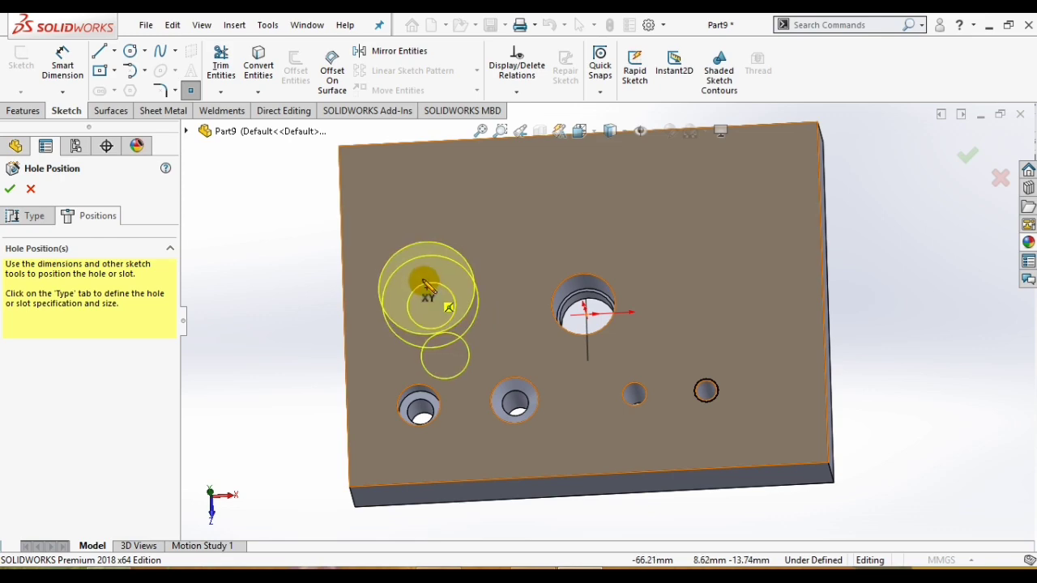
click(15, 215)
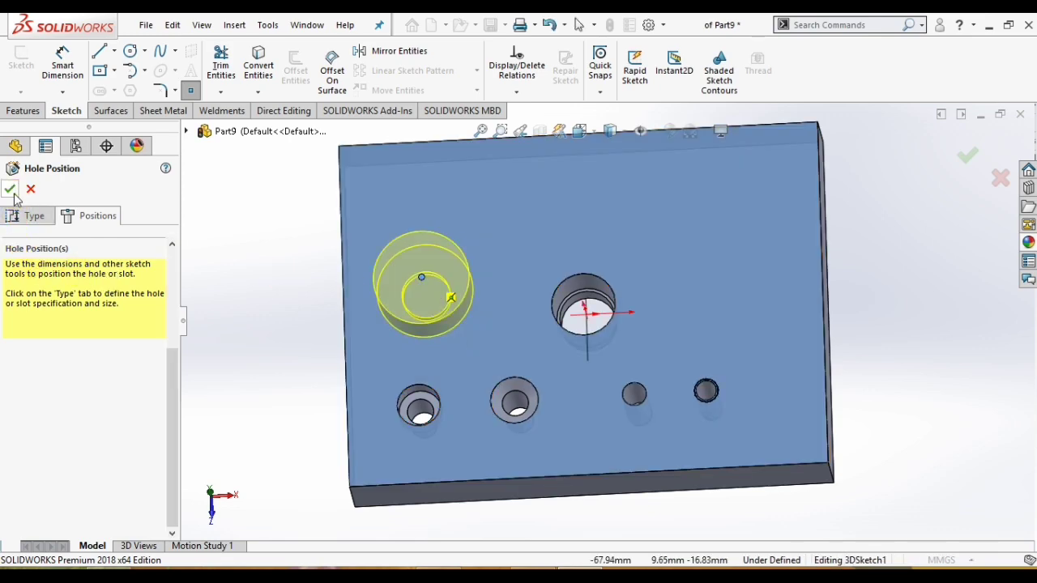
click(11, 192)
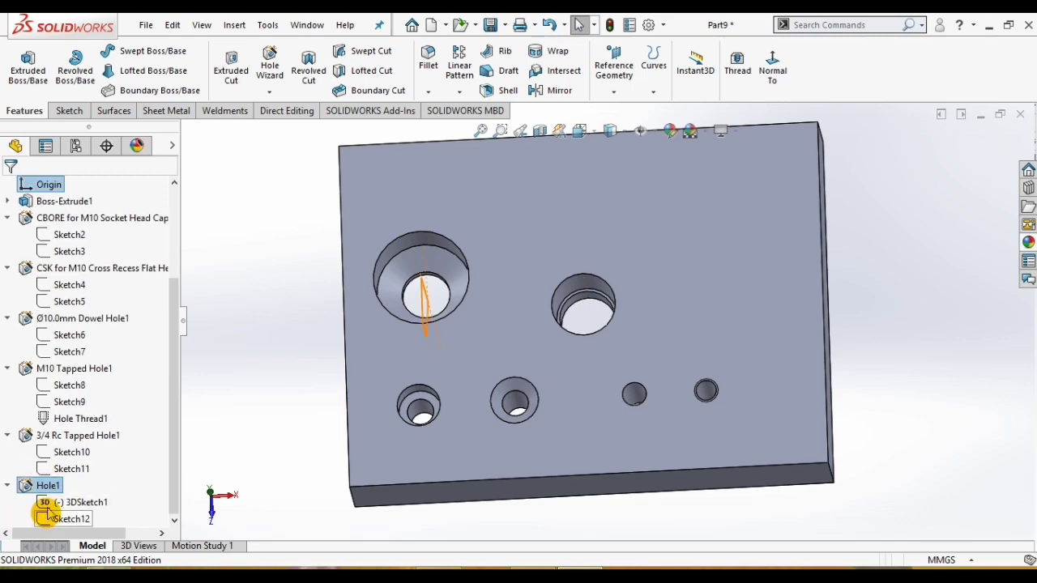
middle_drag(234, 447, 389, 316)
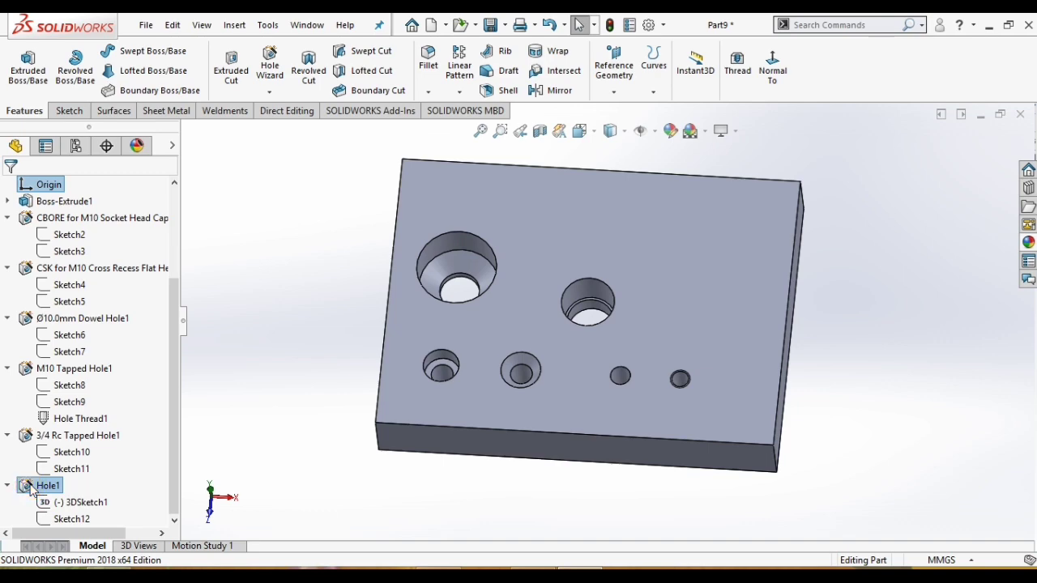
click(30, 487)
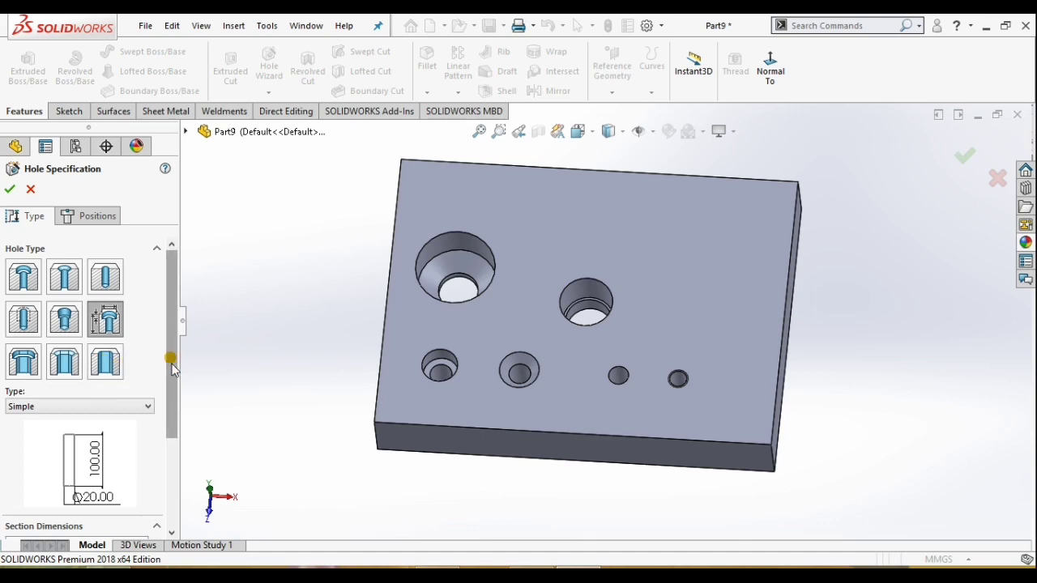
Start a Hole Wizard counterbore slot to the IS standard for a Socket Head Cap Screw IS 2269.
scroll(168, 359, down, 1)
click(25, 341)
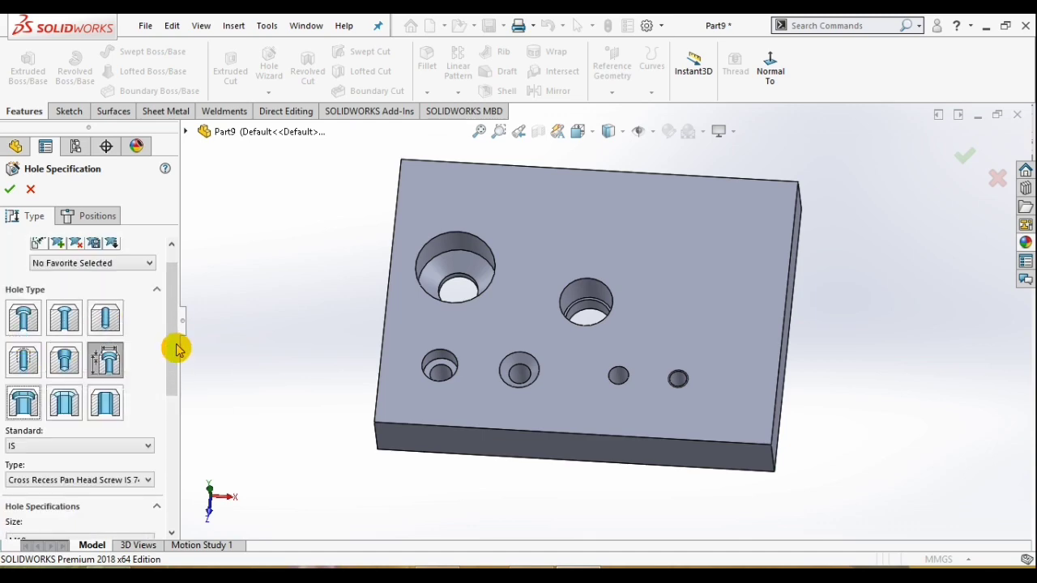
drag(172, 345, 170, 398)
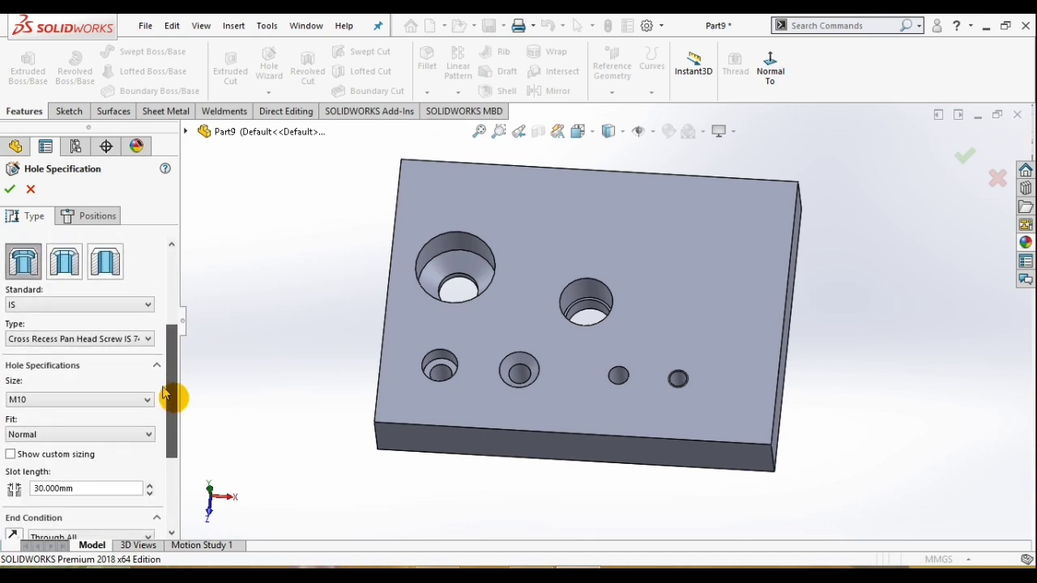
click(101, 306)
click(89, 304)
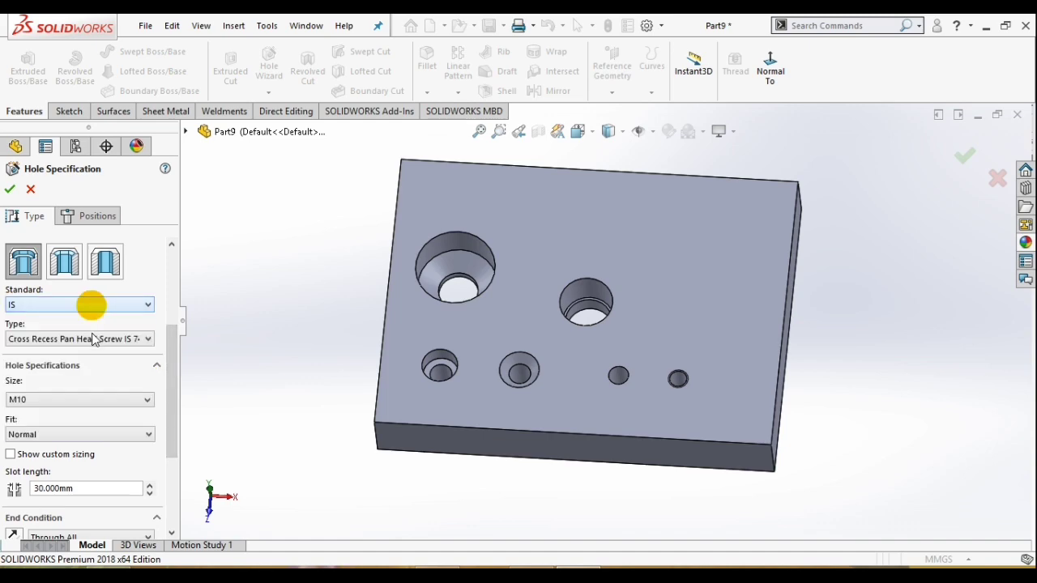
click(93, 339)
click(68, 411)
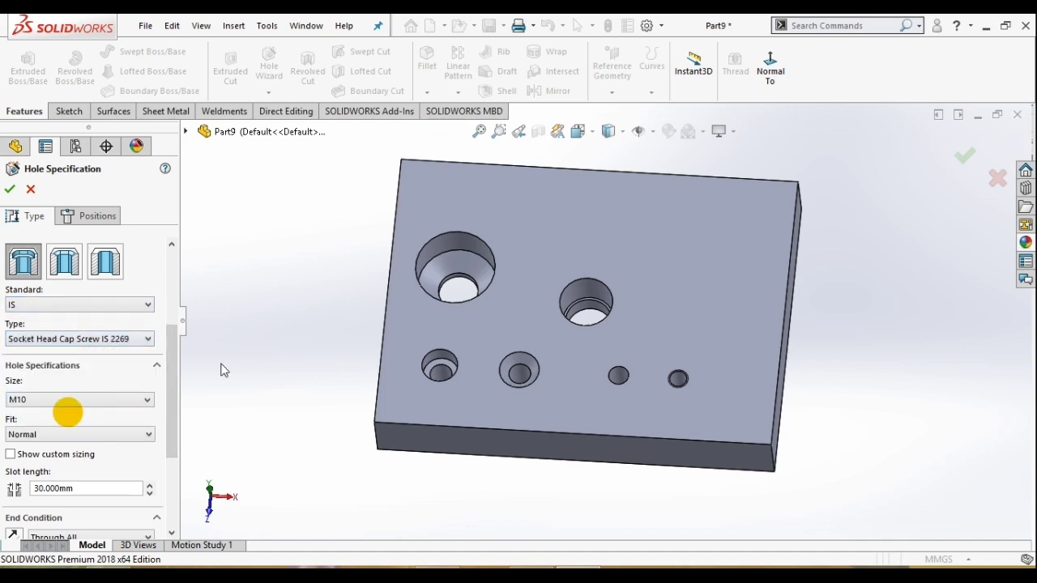
Set the counterbore slot to Normal fit with a 50 mm slot length, and turn off the near side countersink.
drag(173, 347, 173, 399)
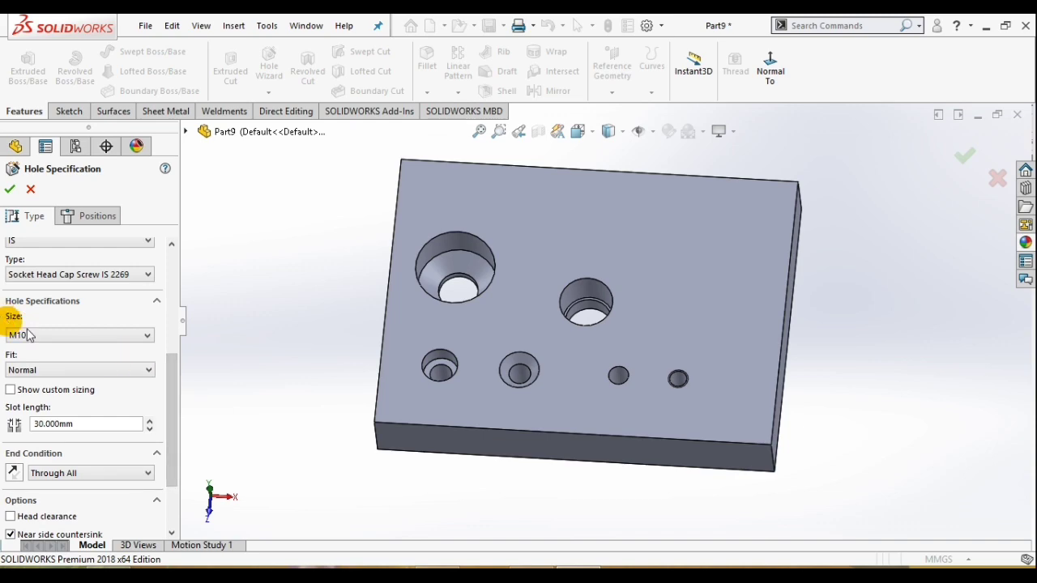
click(57, 374)
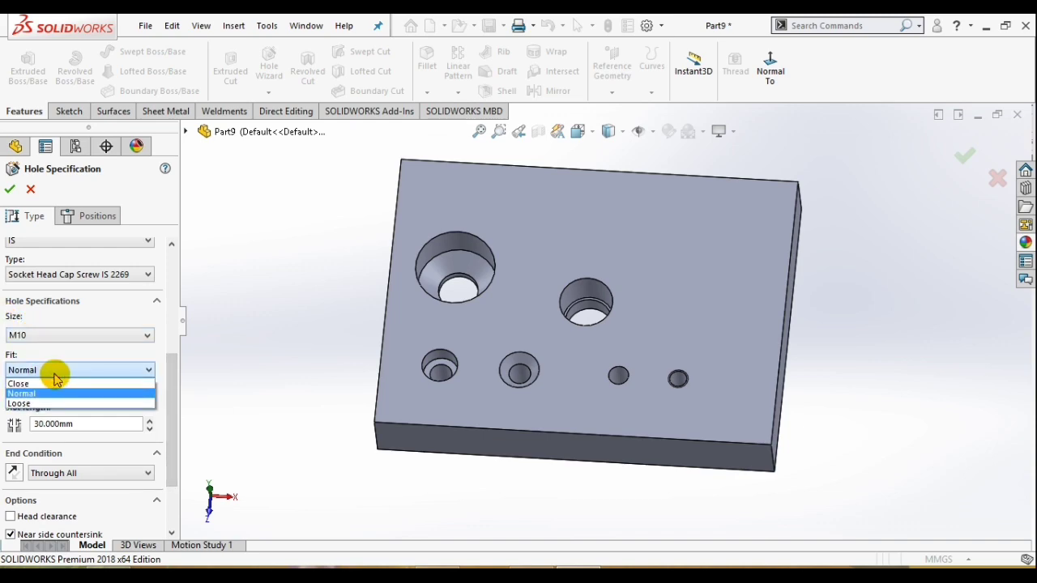
click(34, 393)
click(31, 369)
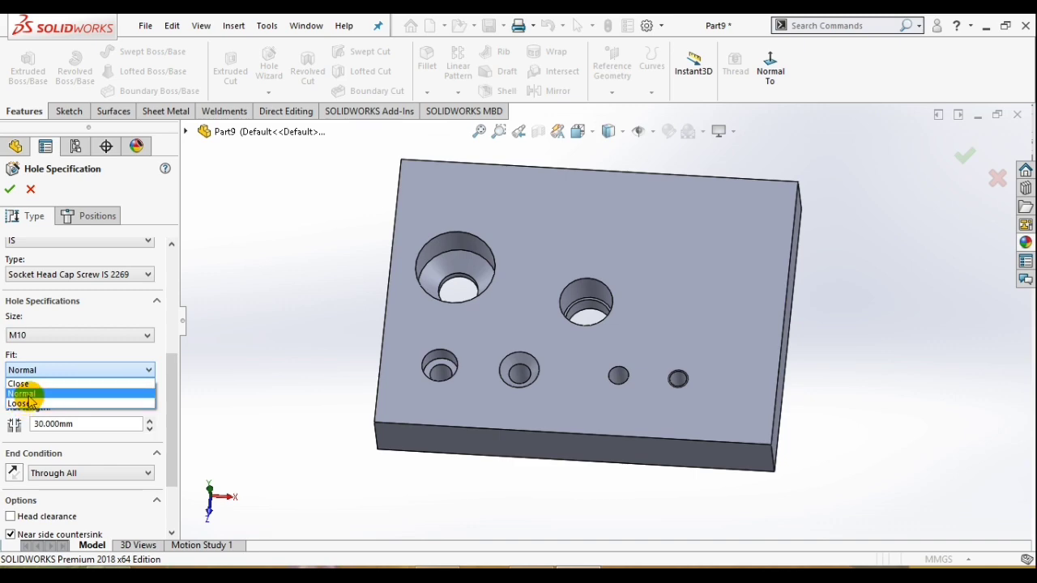
click(27, 395)
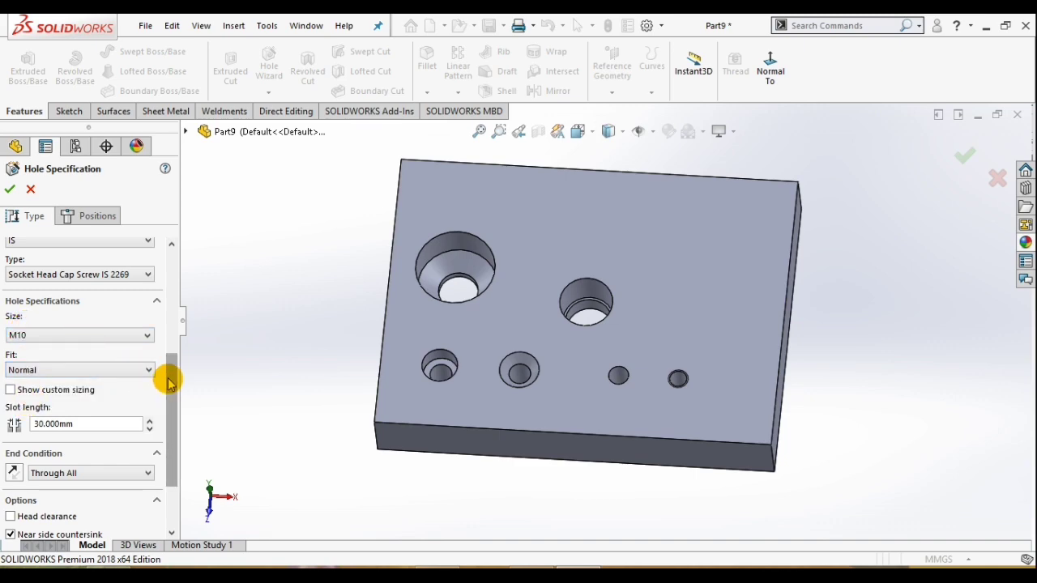
drag(169, 376, 170, 411)
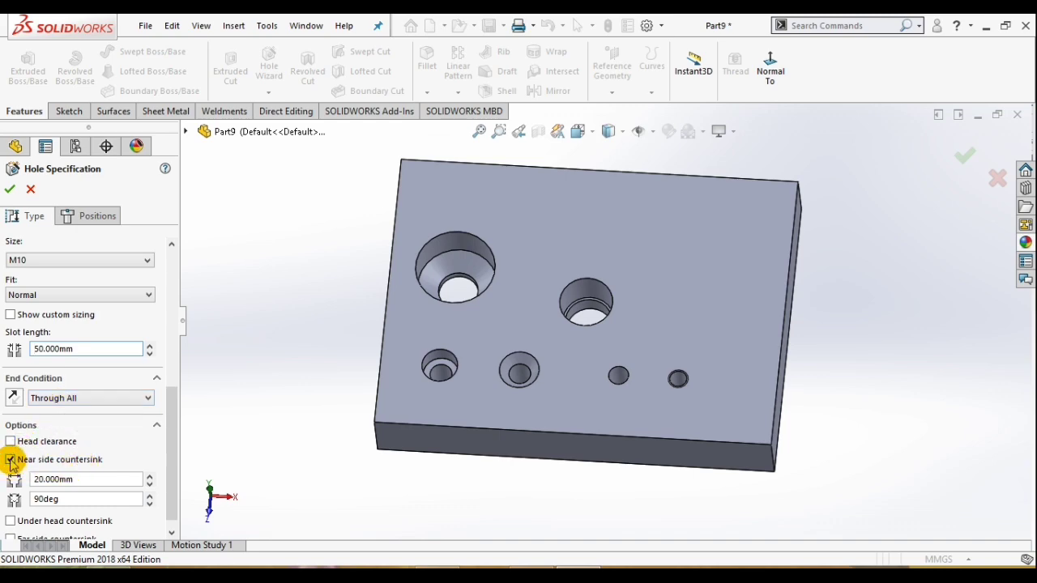
click(10, 459)
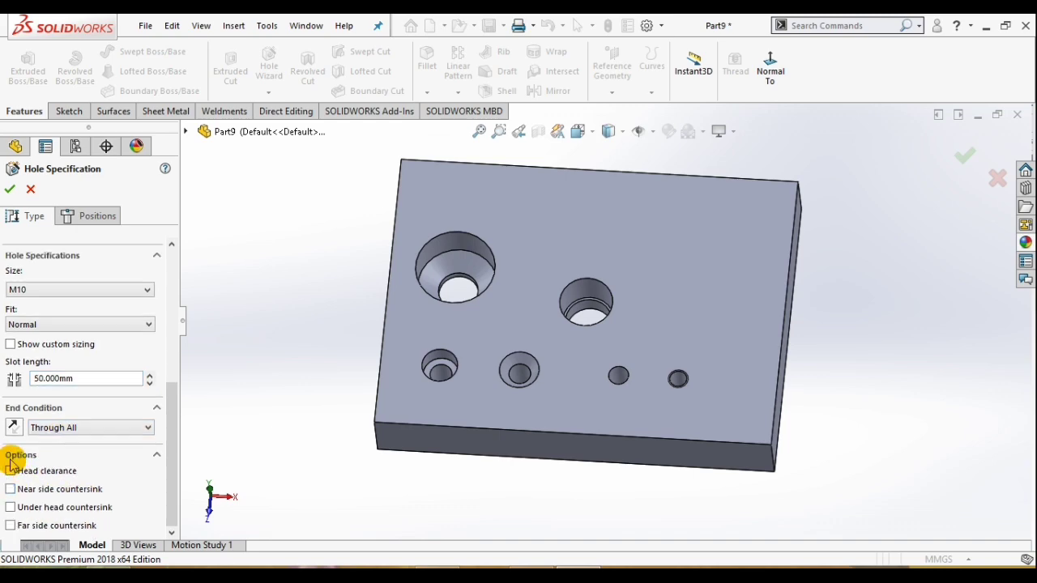
Place the counterbore slot horizontally on the plate's top face, about 36 mm right of and 45 mm above the origin, and create it.
click(89, 219)
click(678, 243)
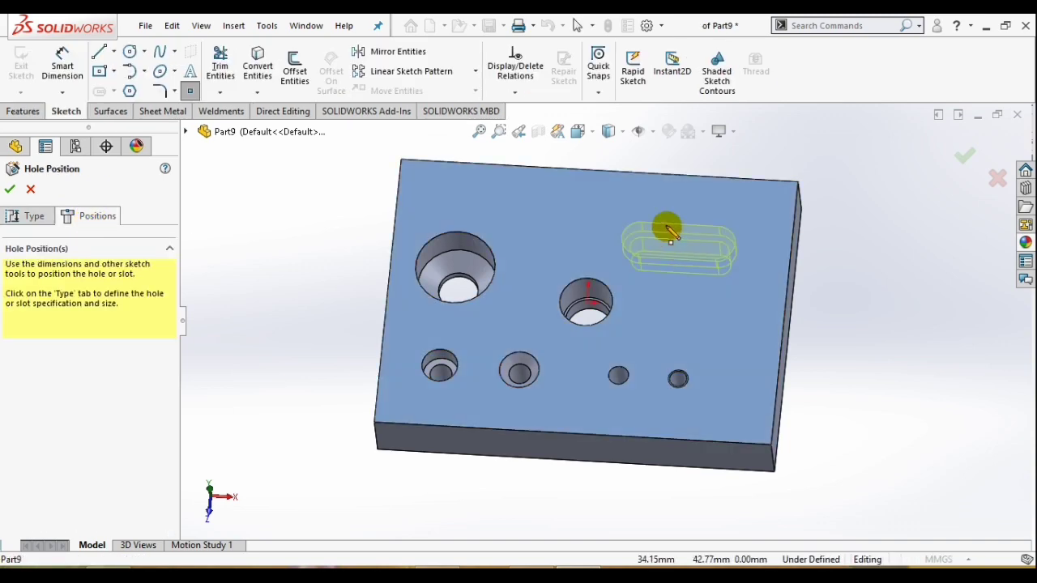
click(671, 235)
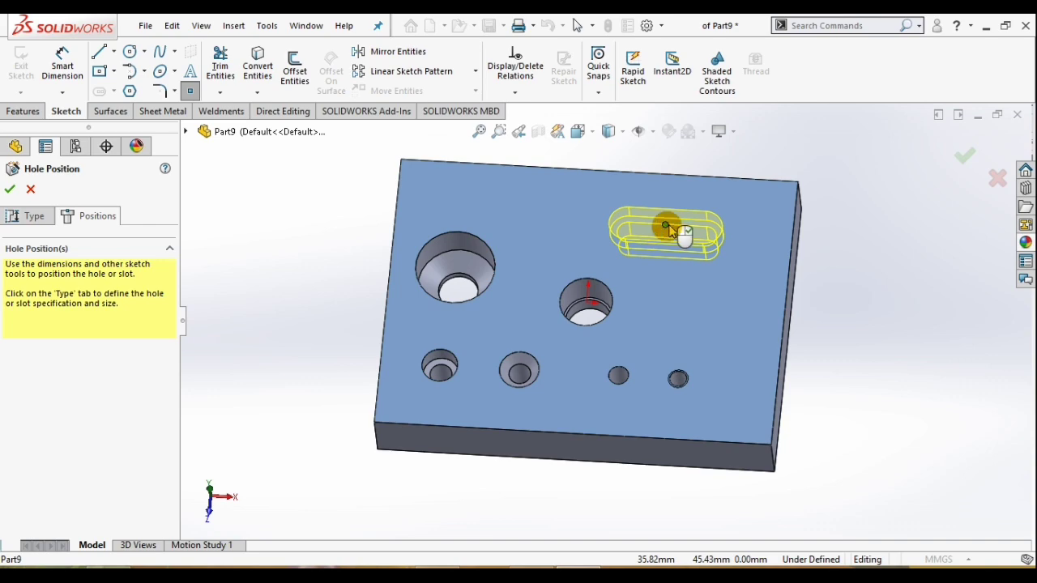
click(964, 157)
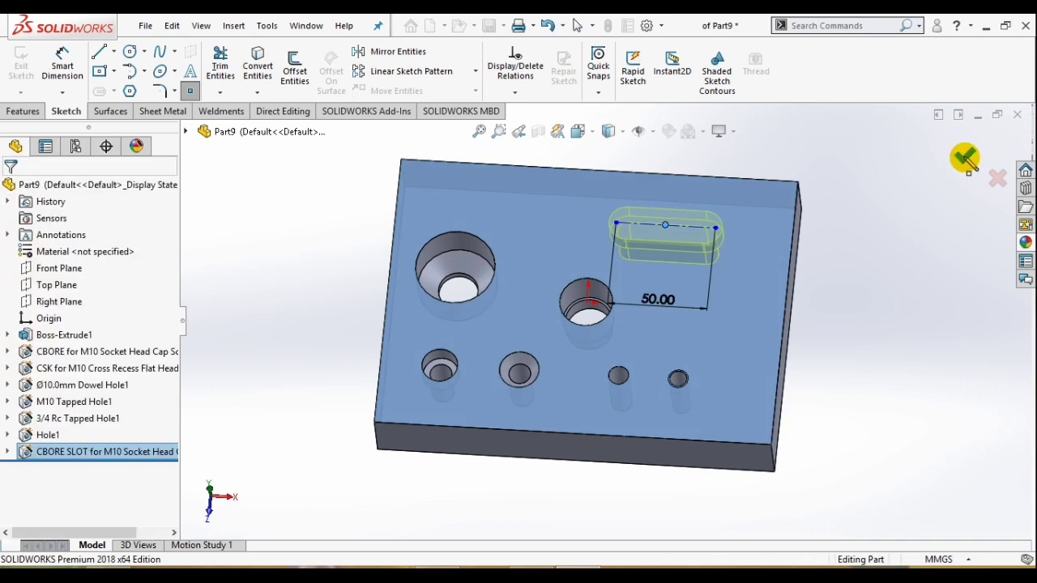
Open the counterbore slot's position sketch for editing and view it face-on.
click(7, 451)
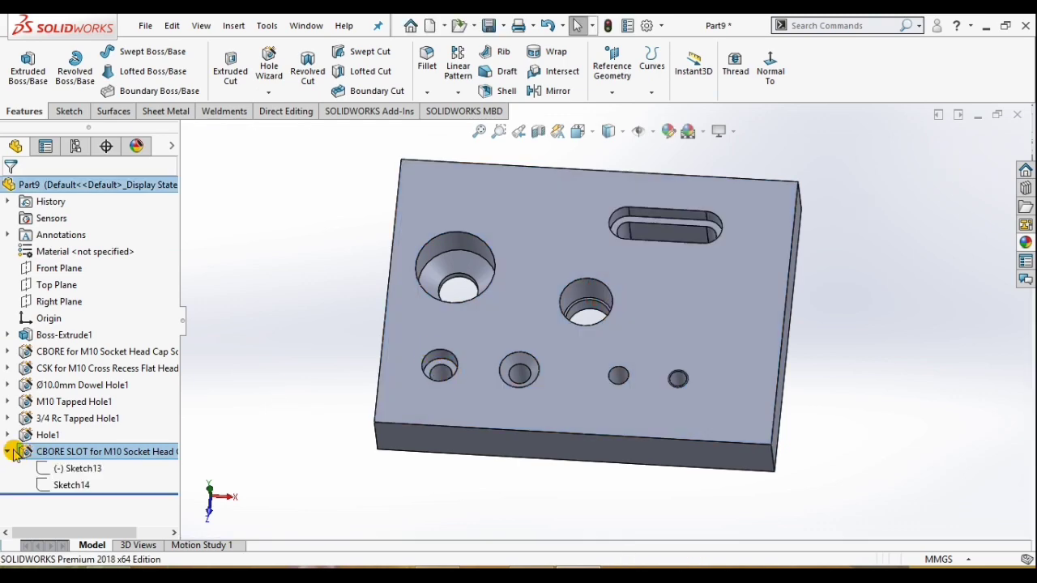
click(61, 470)
click(69, 420)
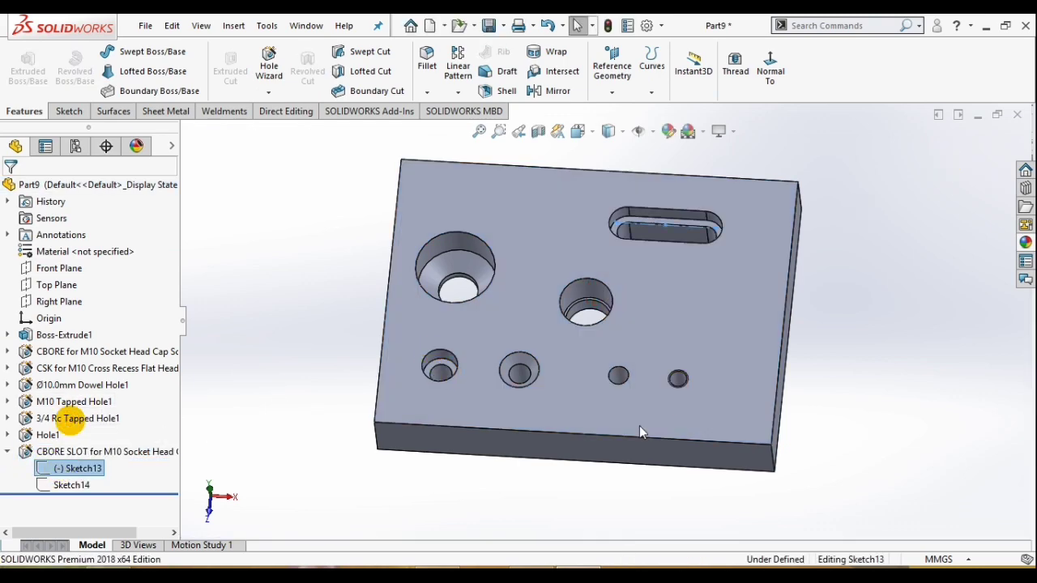
key(space)
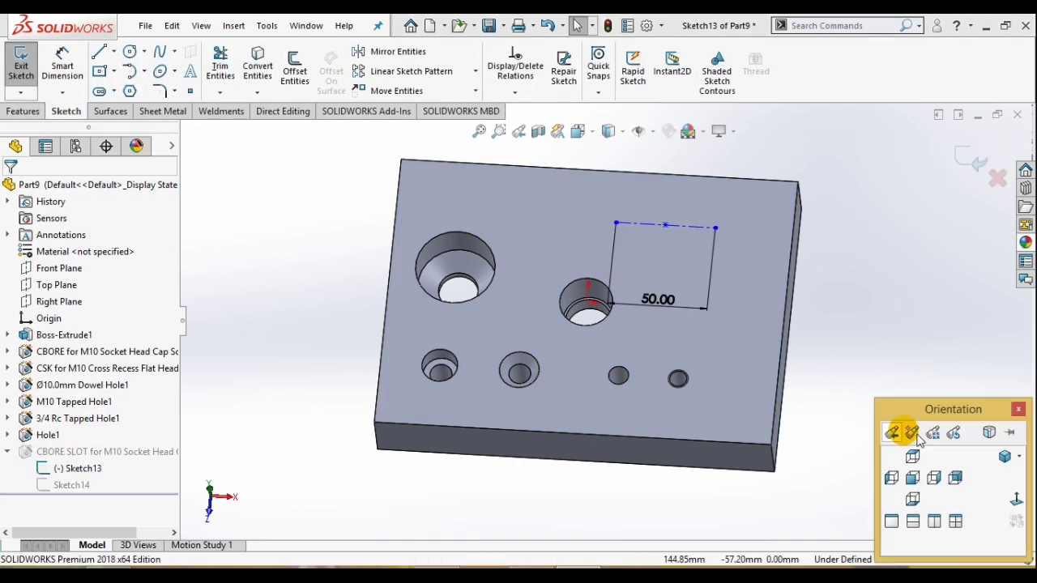
click(1016, 500)
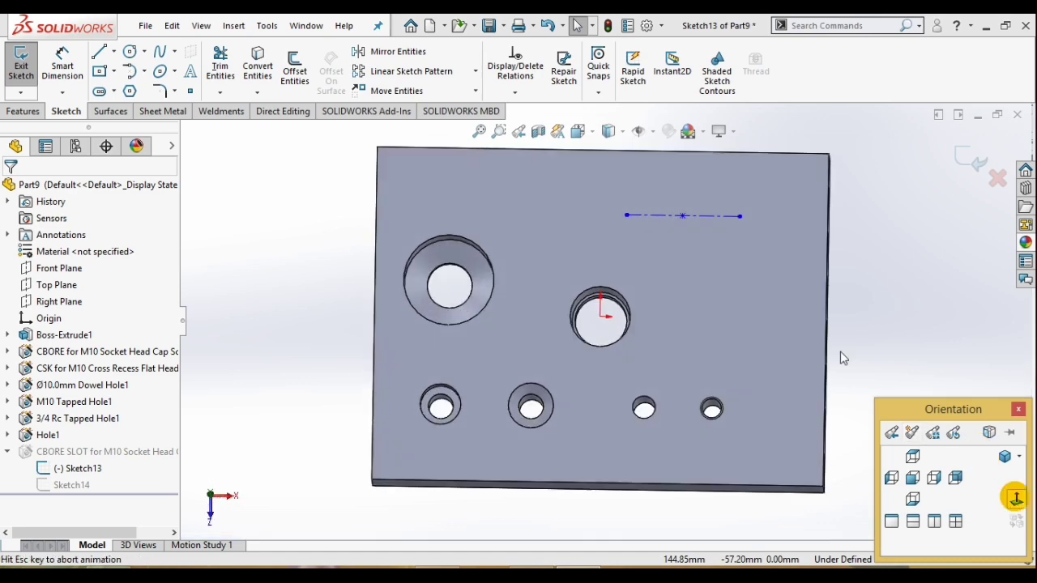
Dimension the slot's centre point 50 mm vertically from the origin.
click(69, 76)
click(604, 323)
click(689, 215)
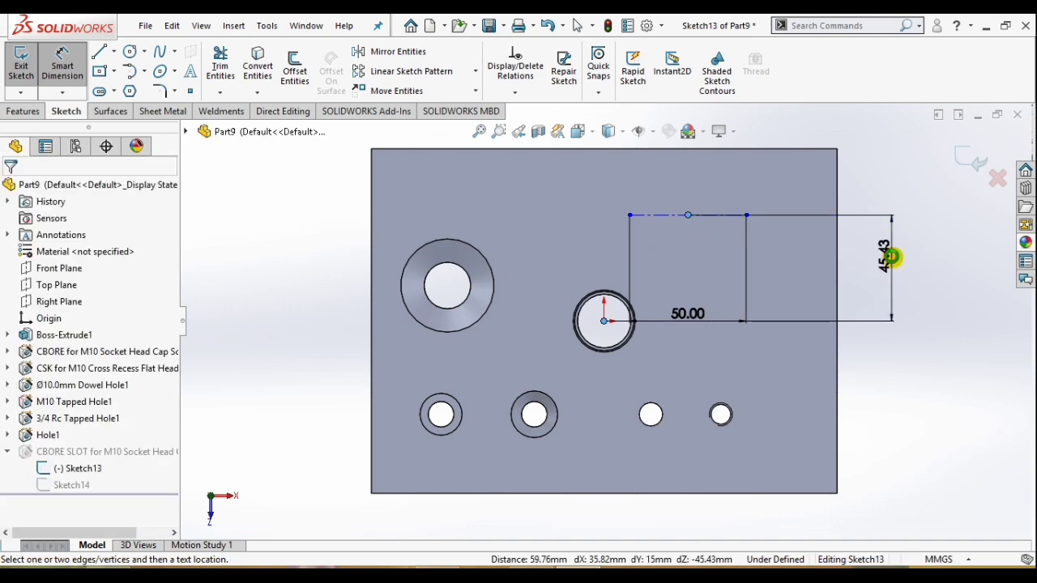
click(891, 258)
text(50)
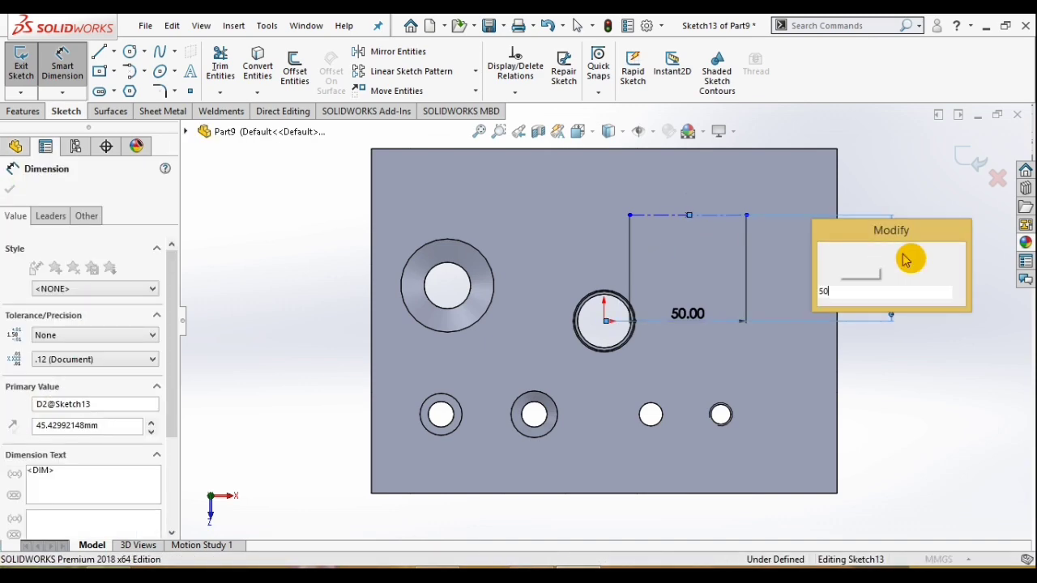
key(Return)
click(949, 430)
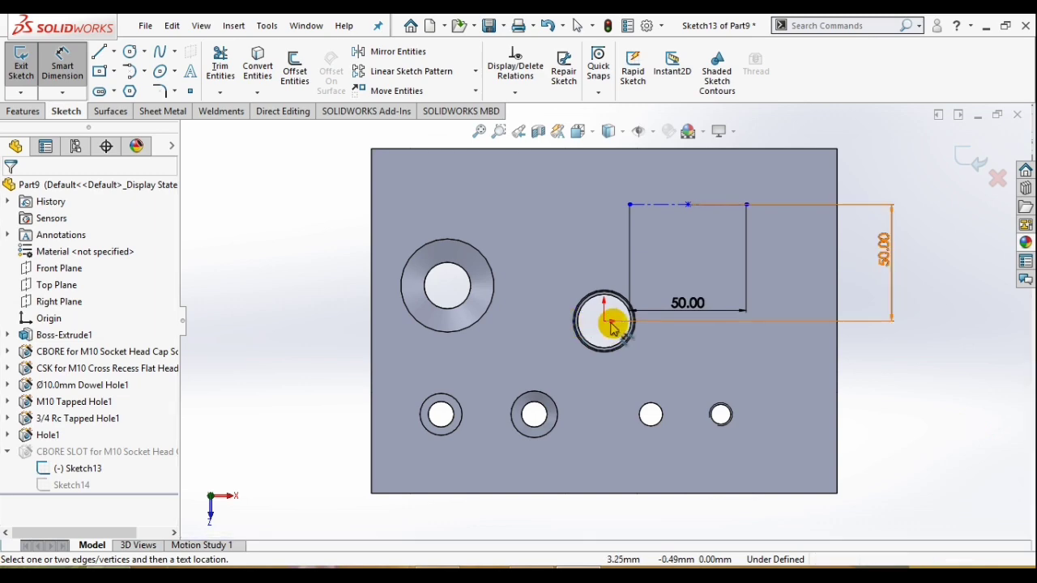
Dimension the slot's centre point 35 mm horizontally from the origin and exit the sketch.
click(604, 322)
click(684, 206)
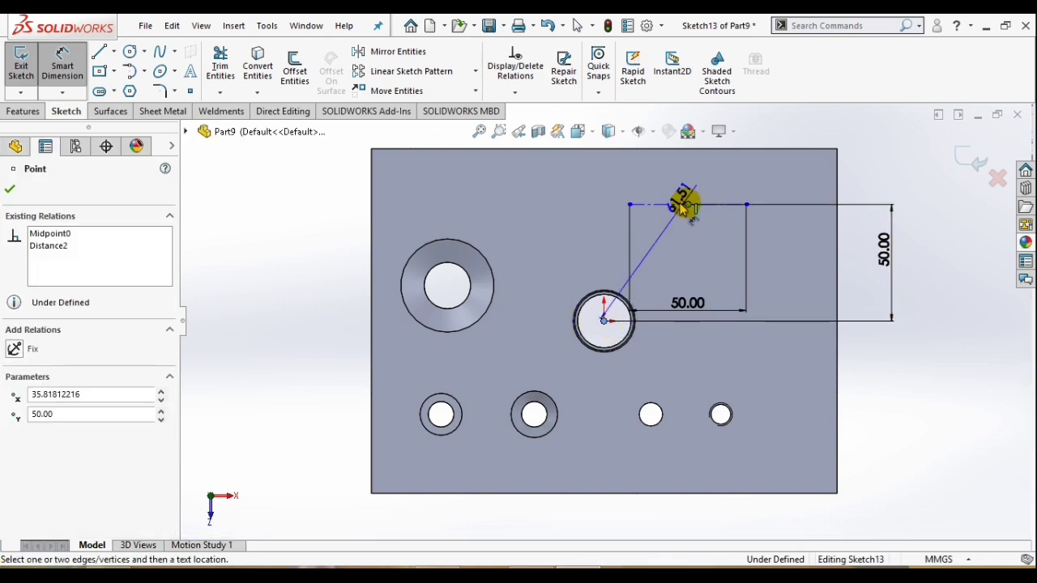
scroll(685, 203, up, 2)
click(643, 180)
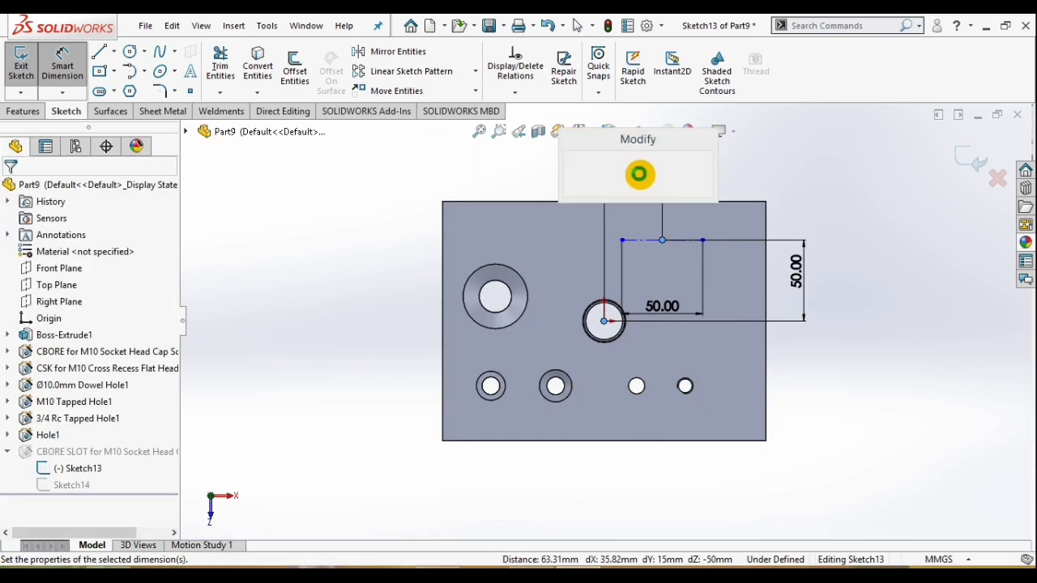
key(Return)
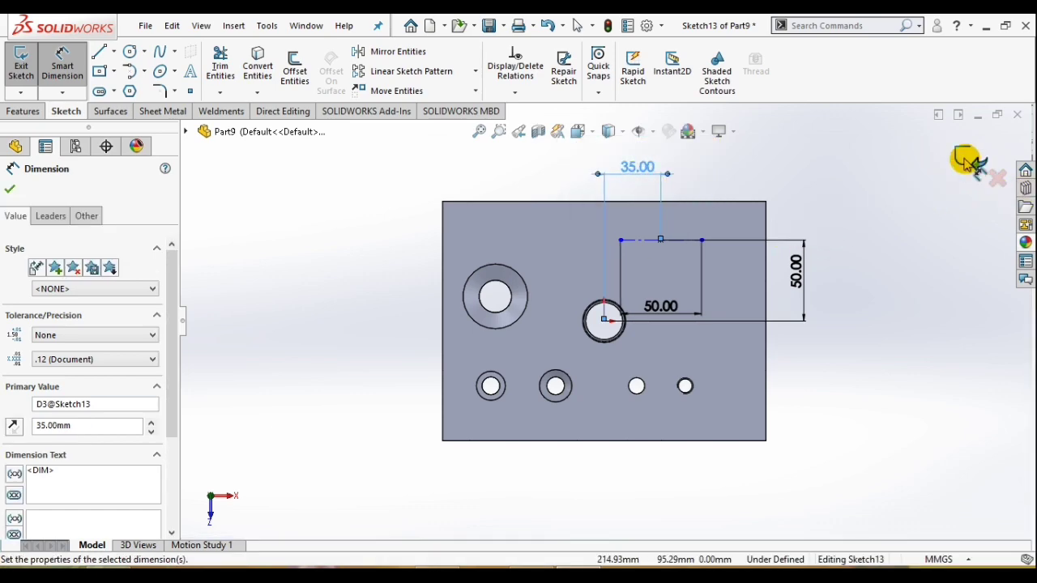
click(968, 158)
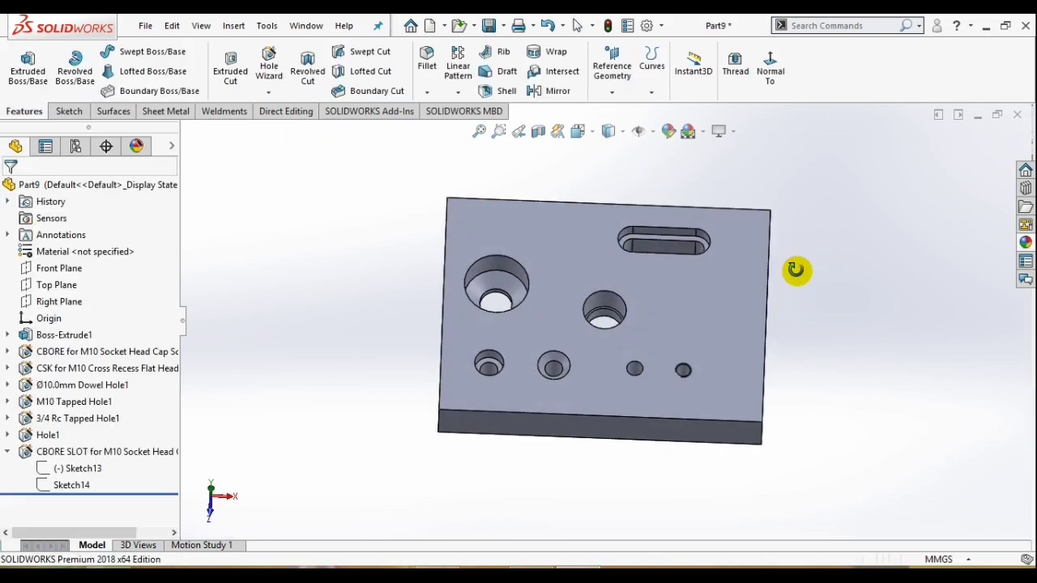
Examine the counterbore slot's stepped inner faces up close and from several angles.
scroll(669, 239, down, 5)
middle_drag(593, 286, 567, 313)
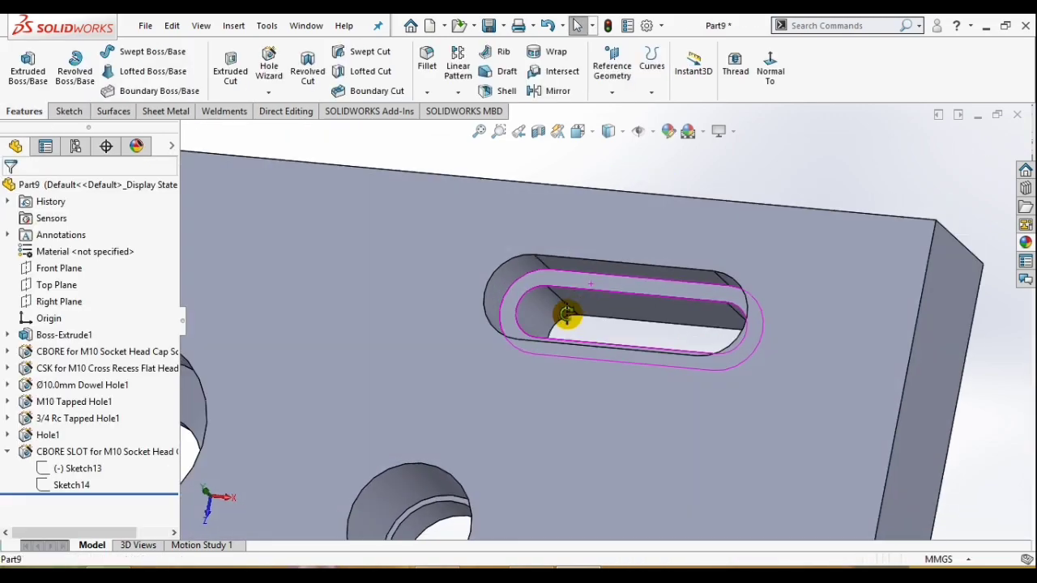
scroll(634, 313, up, 2)
middle_drag(635, 313, 648, 280)
scroll(713, 328, up, 3)
scroll(712, 327, up, 1)
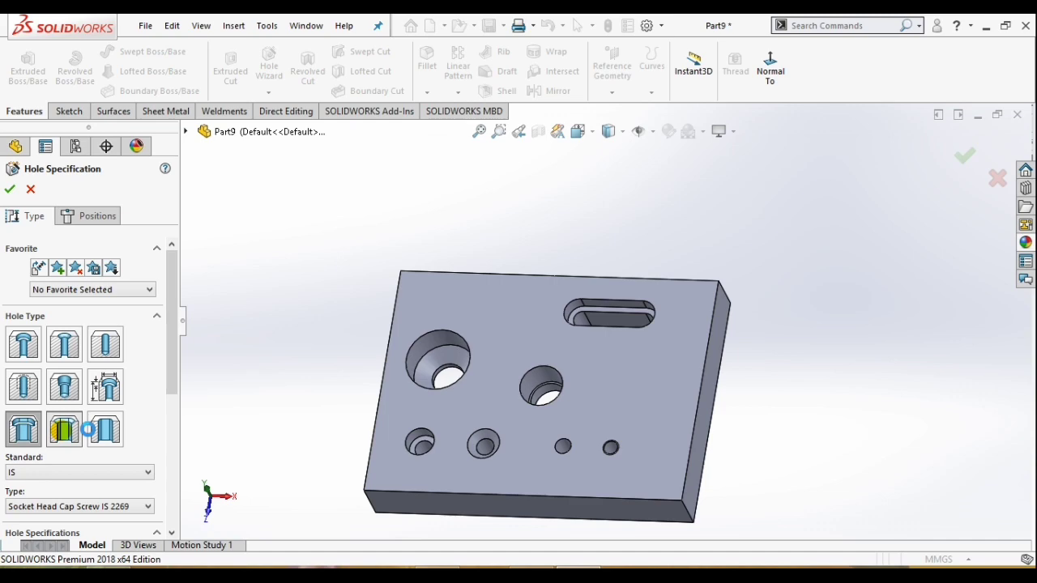
Start a countersink slot for an M10 Cross Recess Flat Head Screw, with Normal fit, 50 mm slot length and Through All end condition.
click(81, 429)
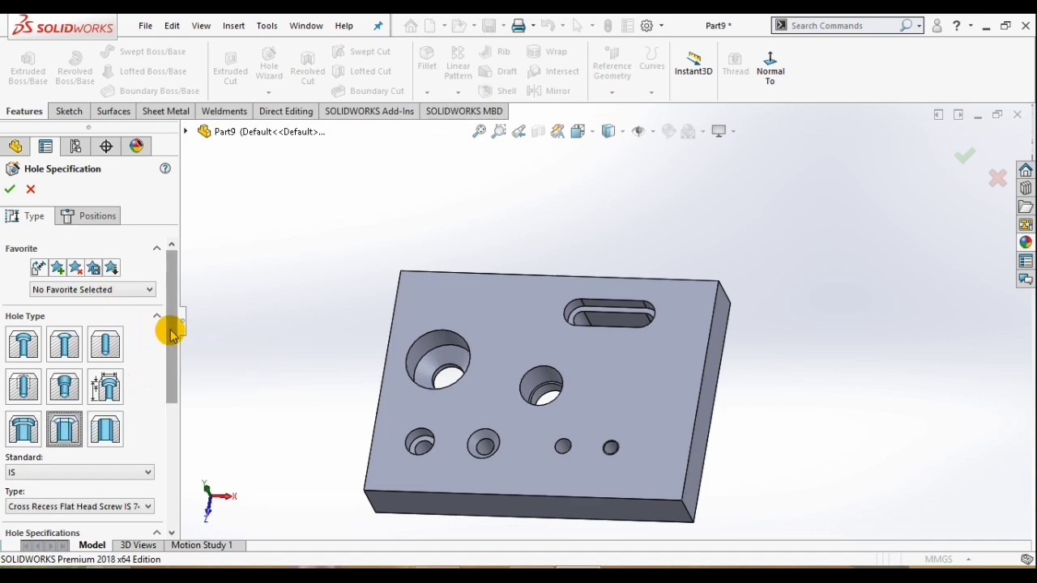
scroll(171, 335, down, 3)
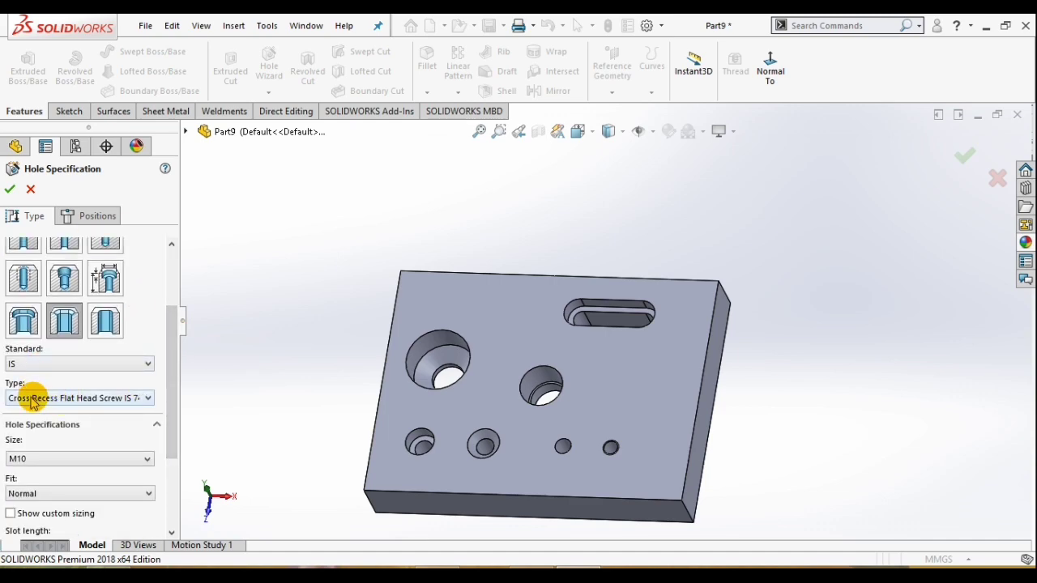
click(31, 399)
click(30, 407)
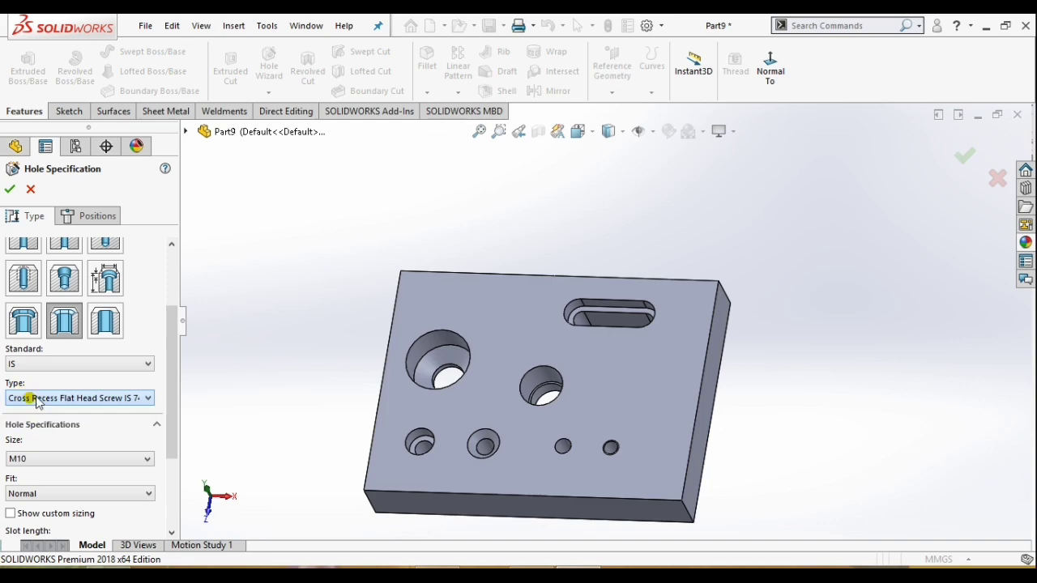
drag(172, 386, 179, 459)
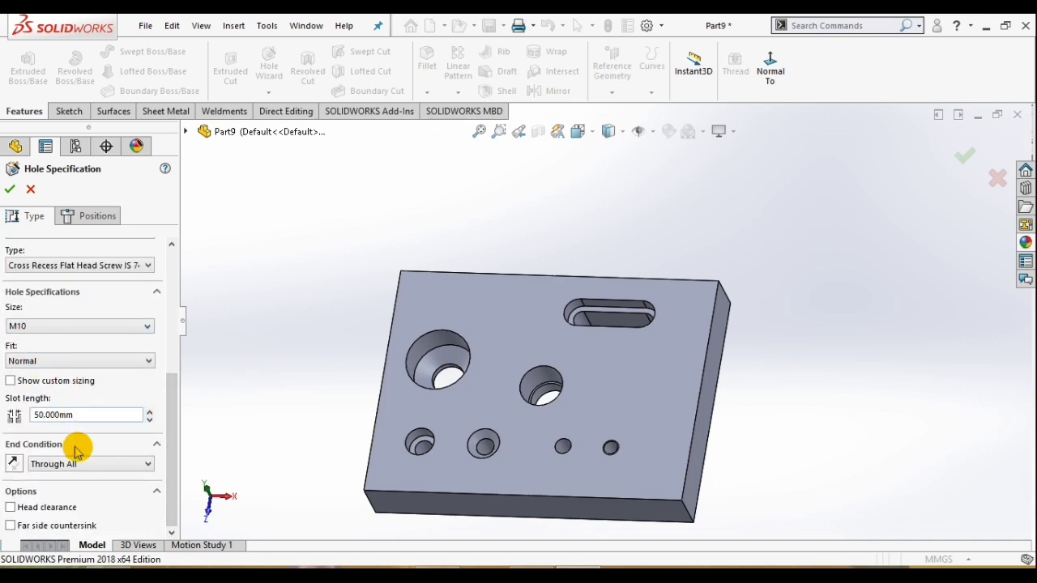
Place the countersink slot on the plate's top face, just below the counterbore slot, and finish the feature.
click(96, 216)
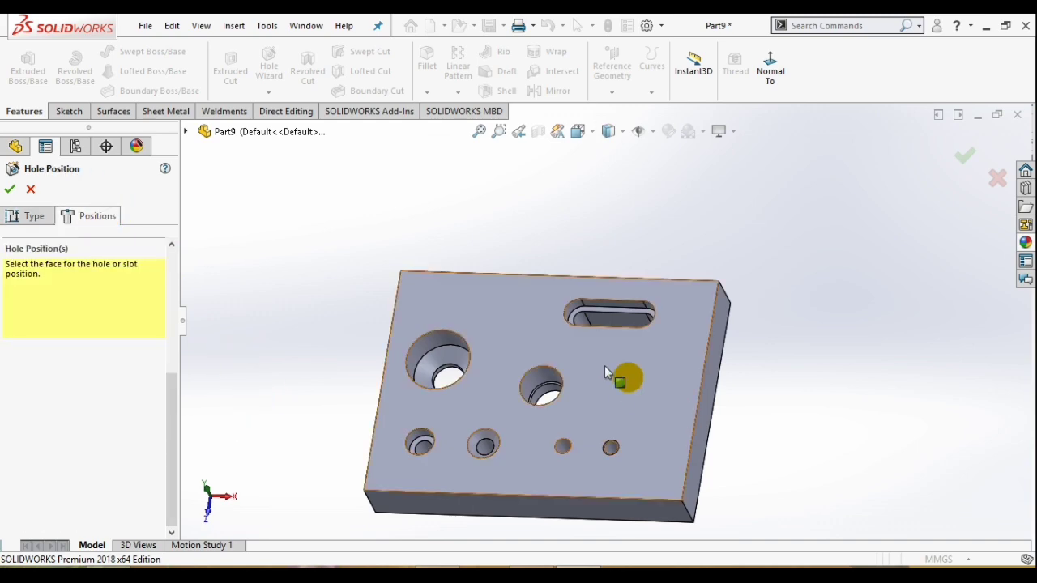
click(628, 368)
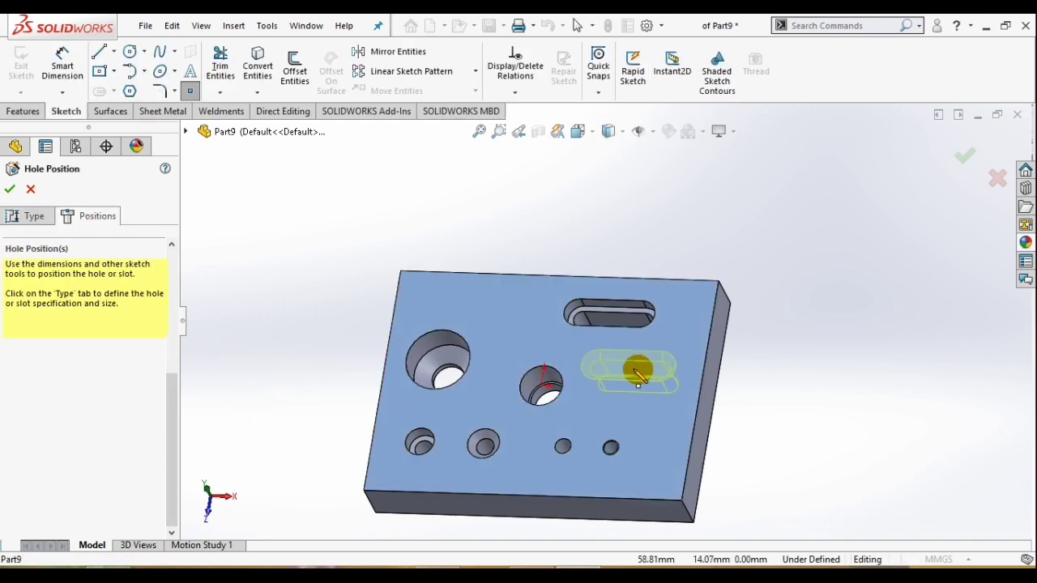
click(631, 367)
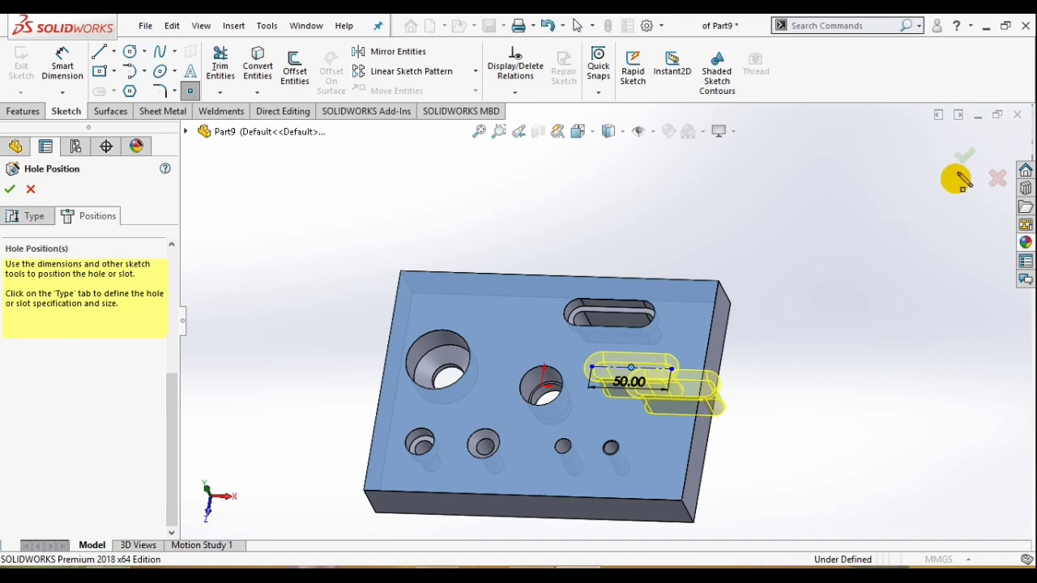
click(964, 155)
Edit the countersink slot's position sketch and dimension its centre point 20 mm vertically from the origin.
click(8, 501)
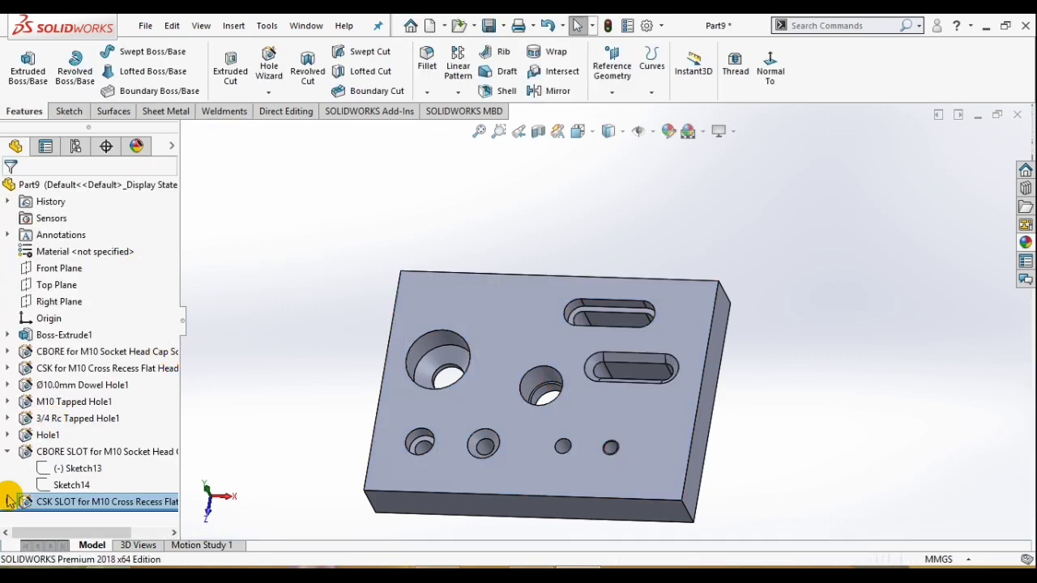
click(44, 504)
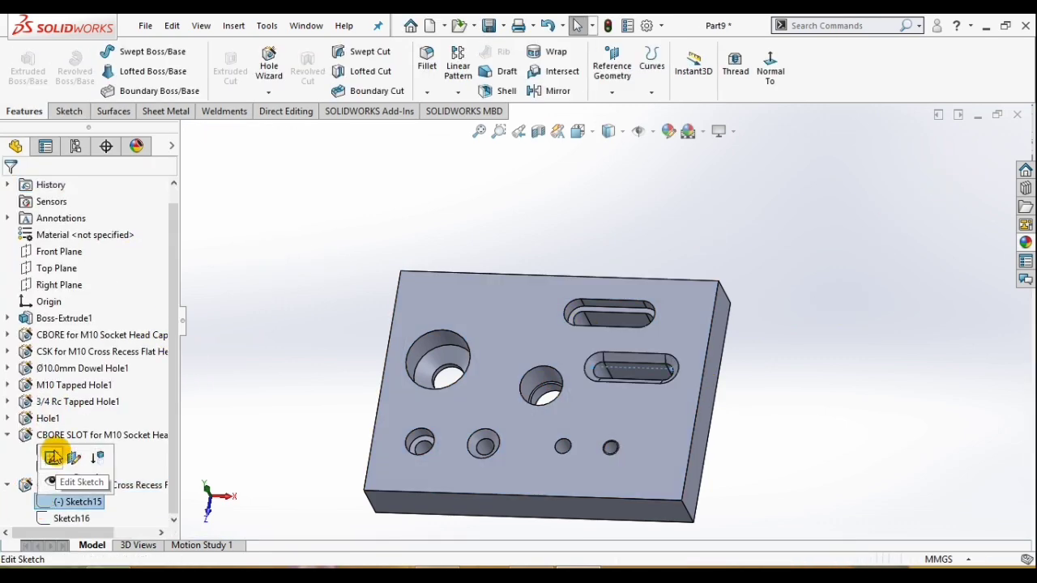
click(49, 456)
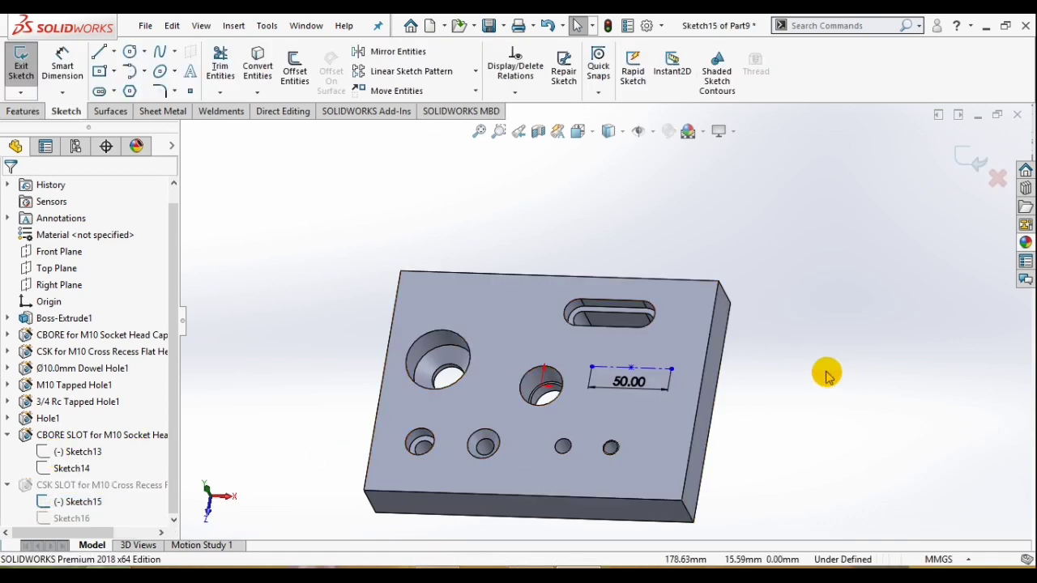
key(space)
click(1017, 501)
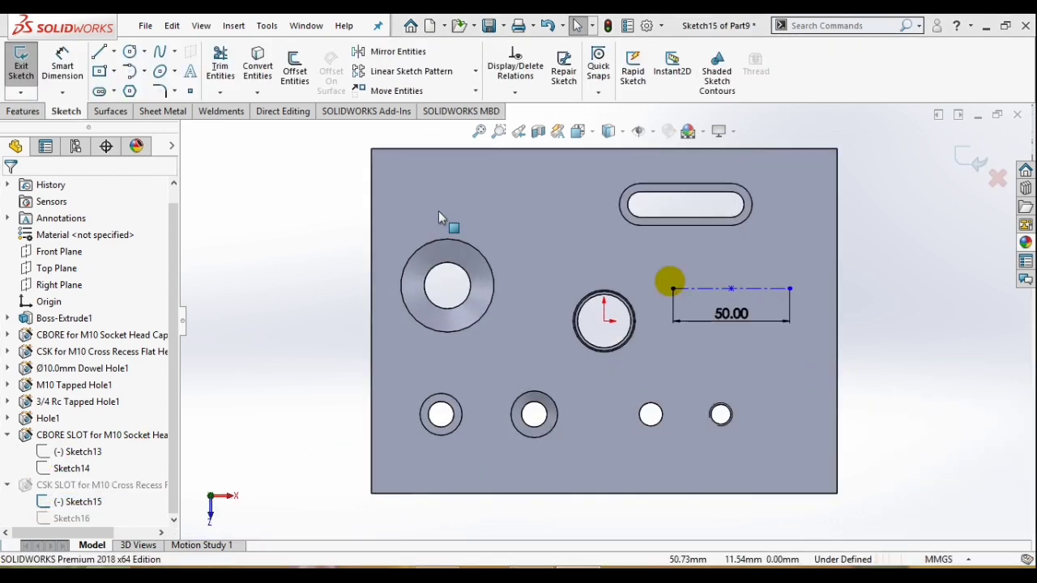
click(65, 58)
click(604, 320)
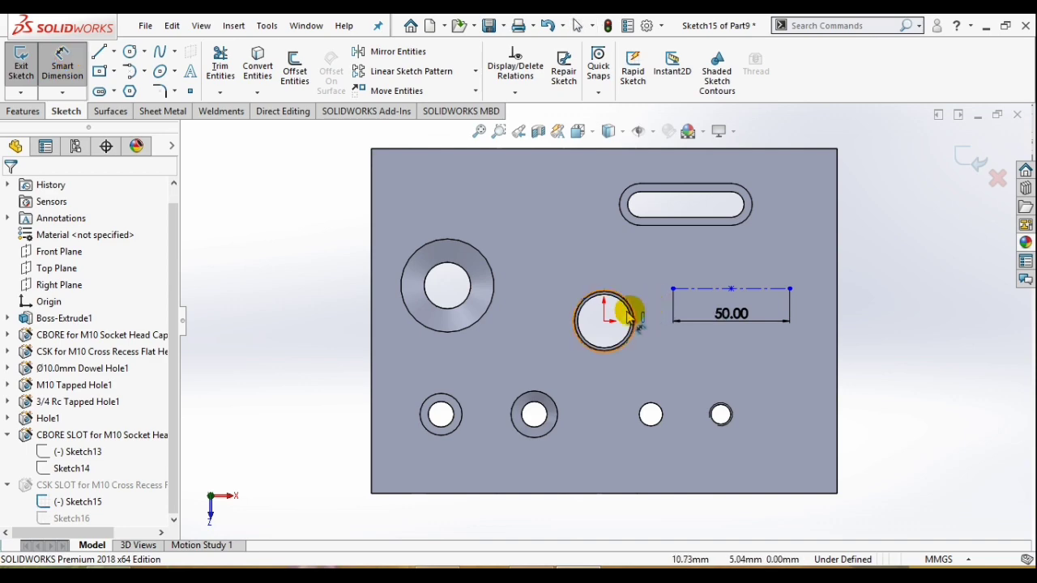
click(732, 290)
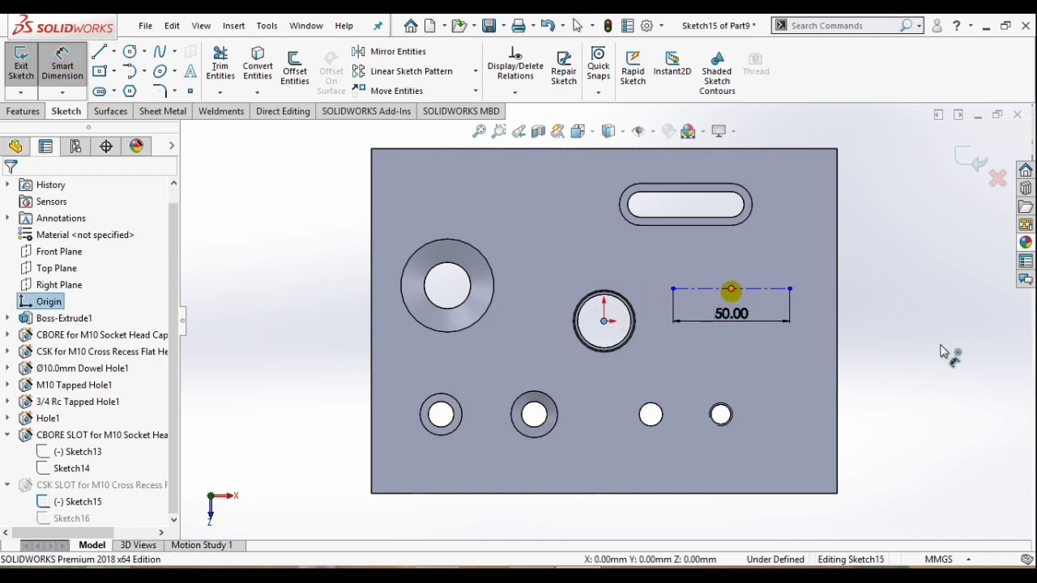
click(906, 311)
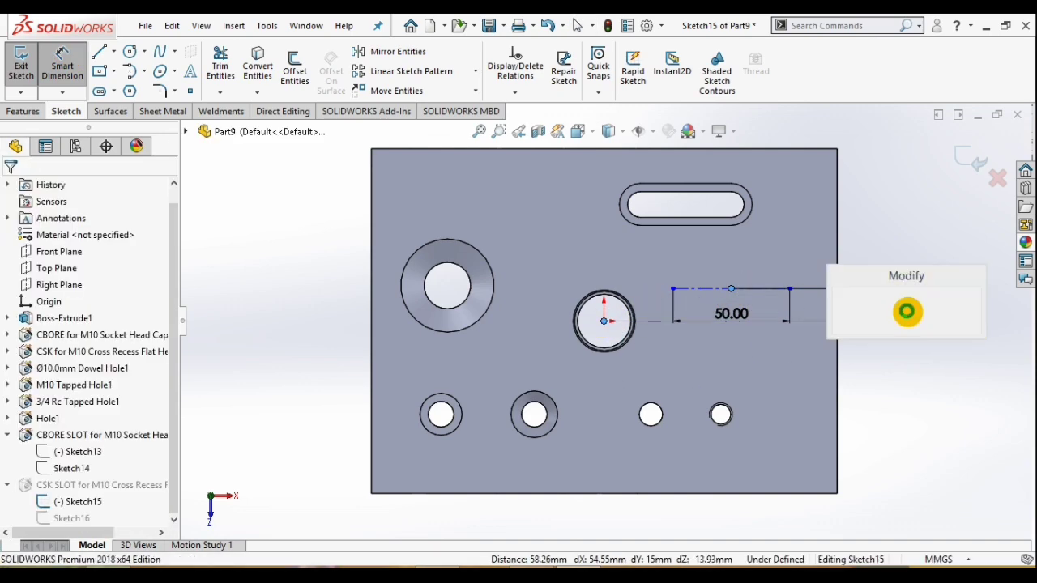
click(913, 379)
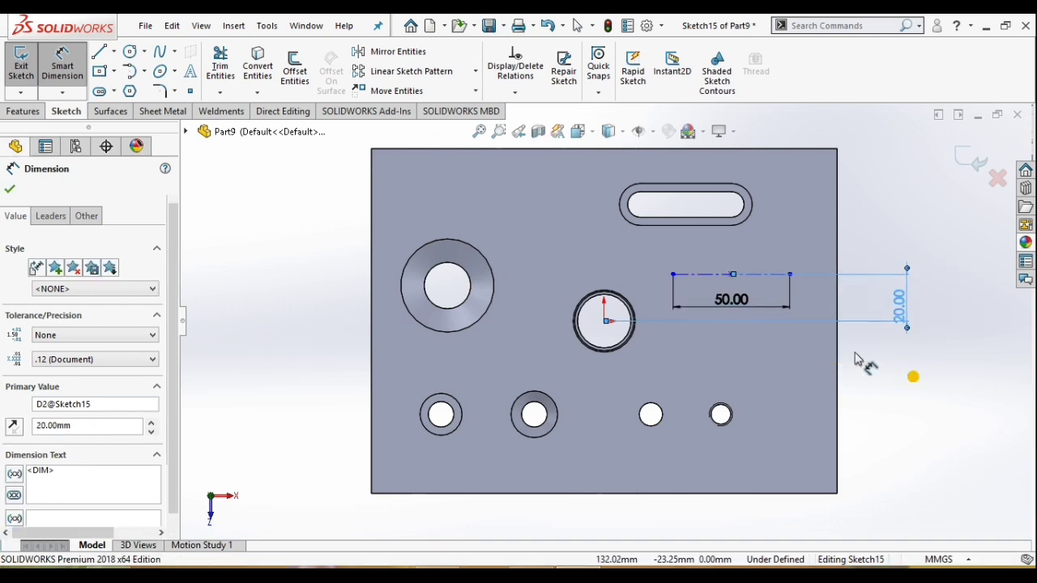
Dimension the countersink slot's centre point 60 mm horizontally from the origin.
click(604, 320)
click(721, 280)
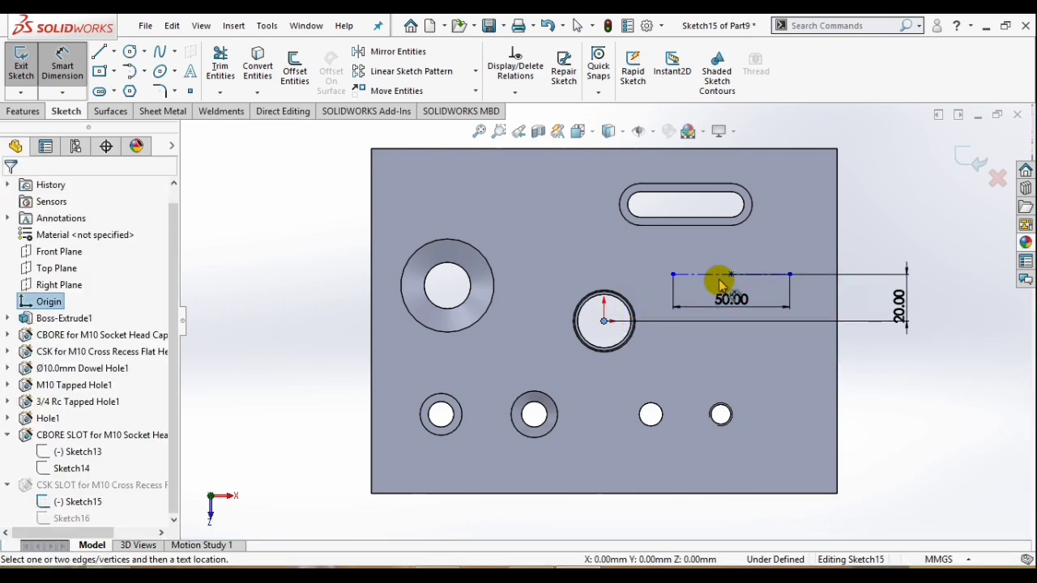
click(731, 275)
scroll(657, 180, up, 2)
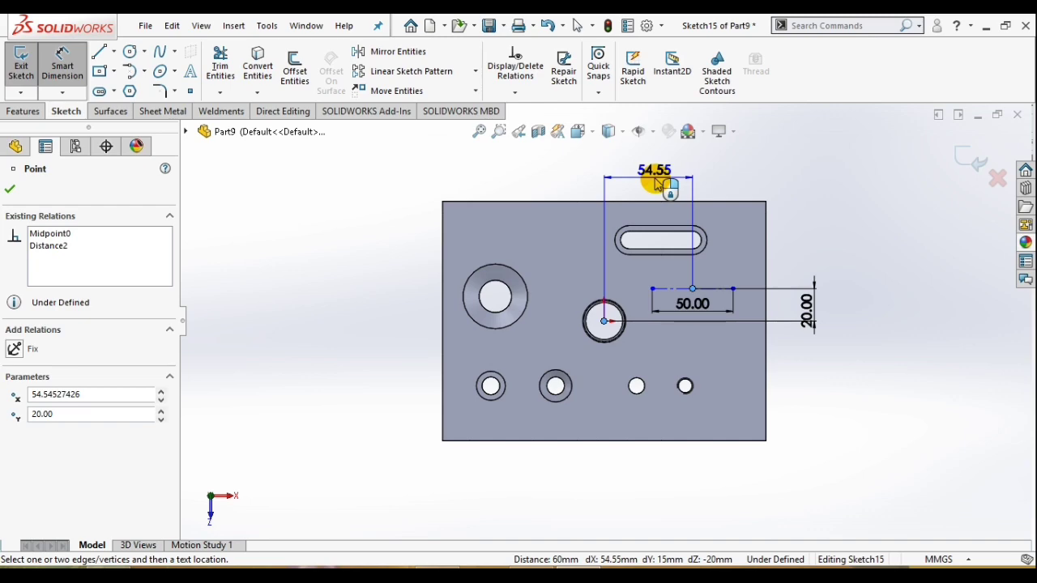
click(654, 178)
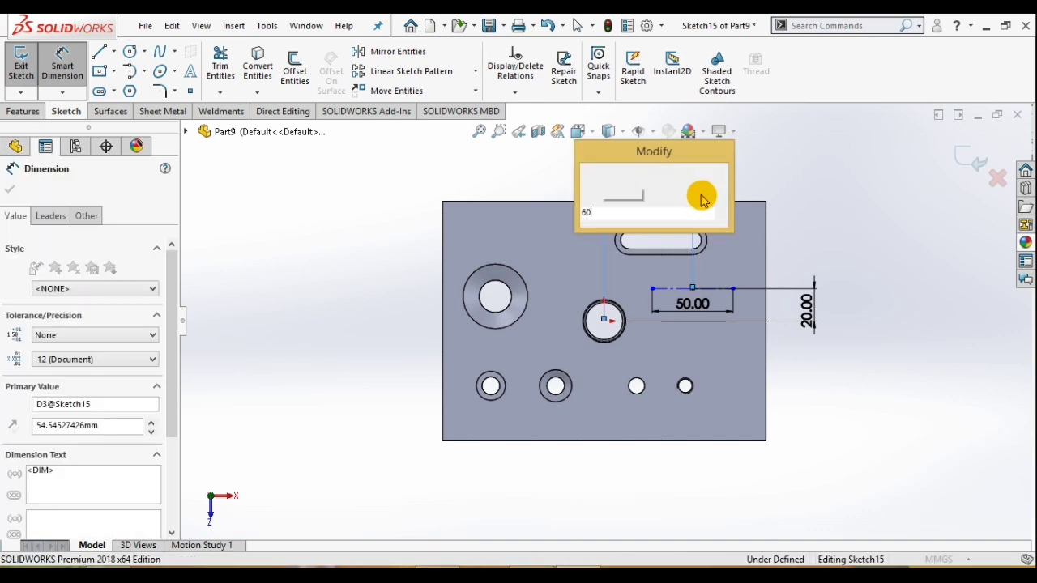
key(Return)
click(9, 188)
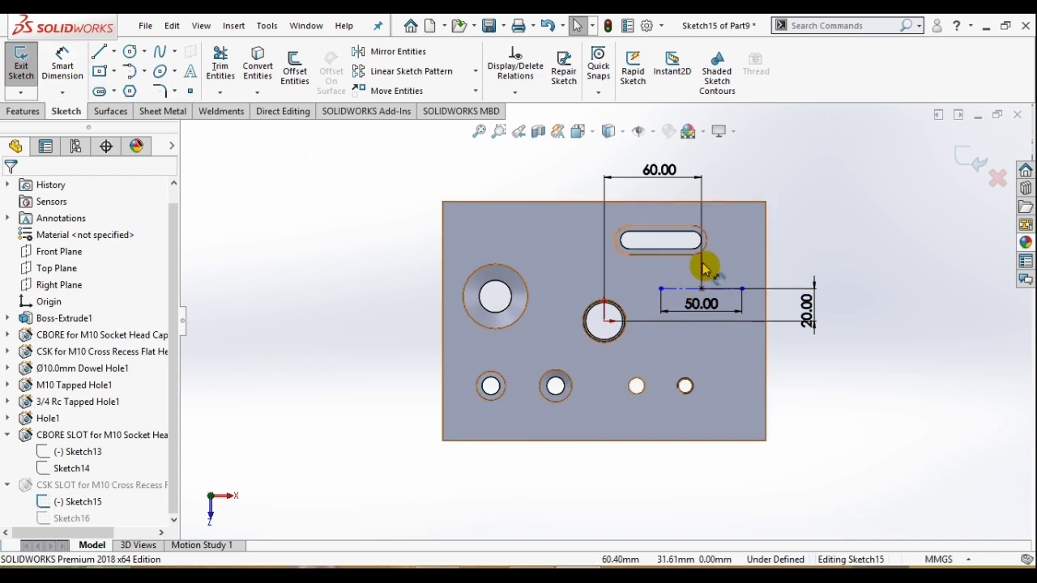
Try a Horizontal relation on the countersink slot's centreline and undo it.
click(675, 290)
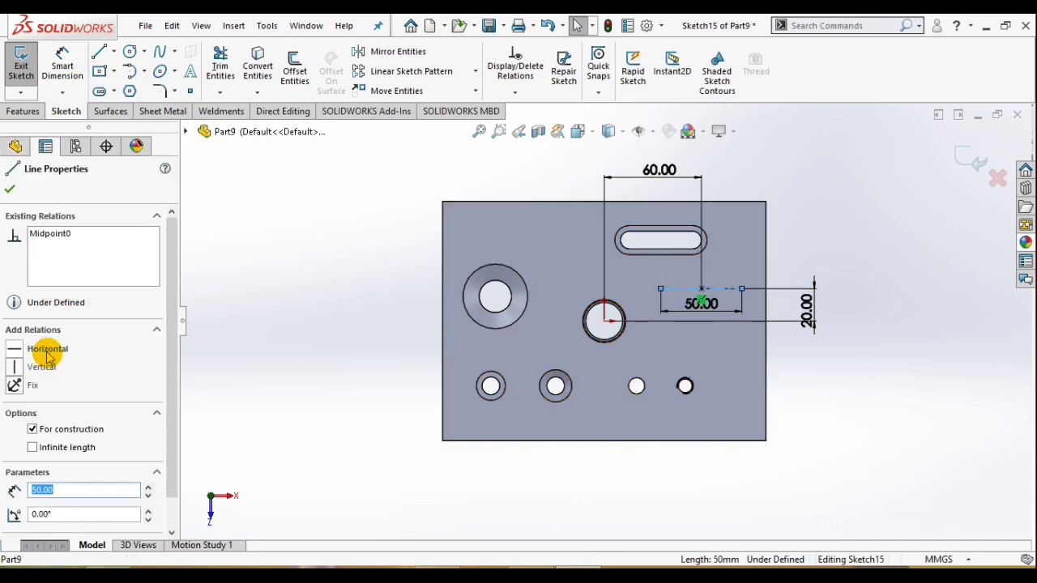
click(47, 355)
click(291, 336)
key(ctrl+z)
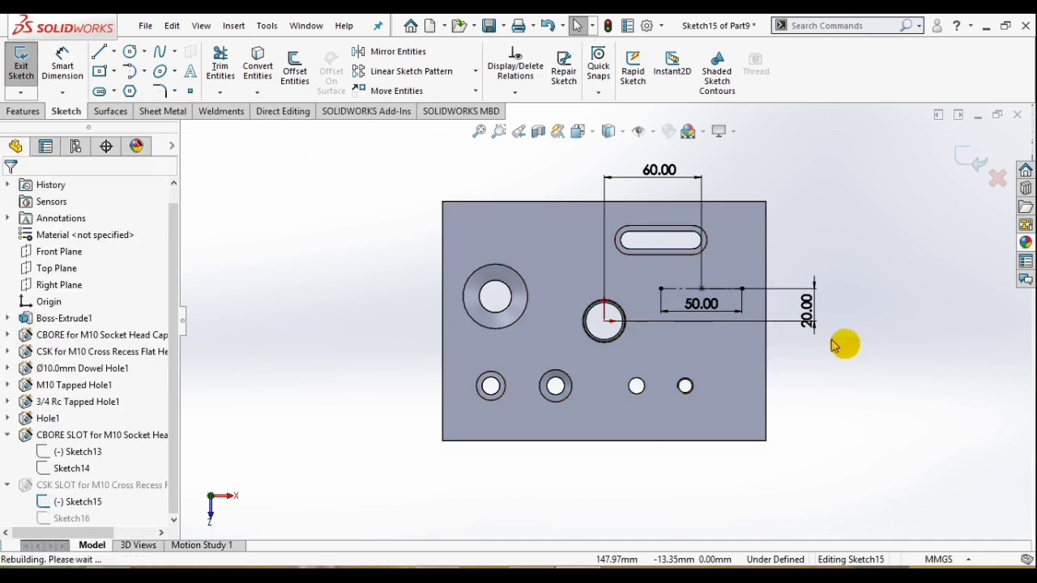
Tilt the countersink slot's centreline by moving its left endpoint upward to test its freedom of rotation.
click(672, 289)
click(868, 369)
scroll(865, 363, up, 3)
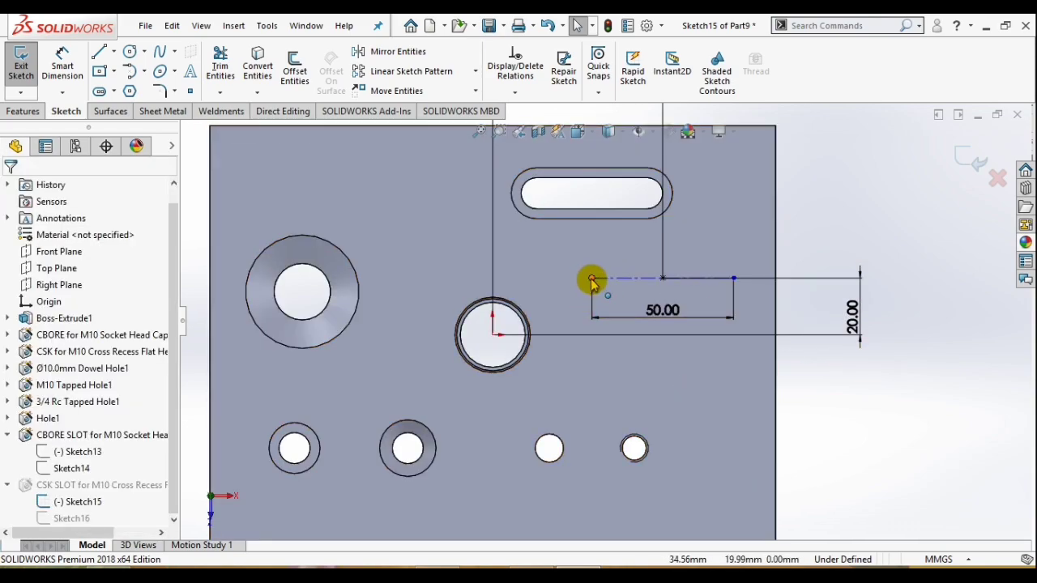
drag(592, 280, 559, 265)
scroll(810, 377, up, 2)
click(826, 394)
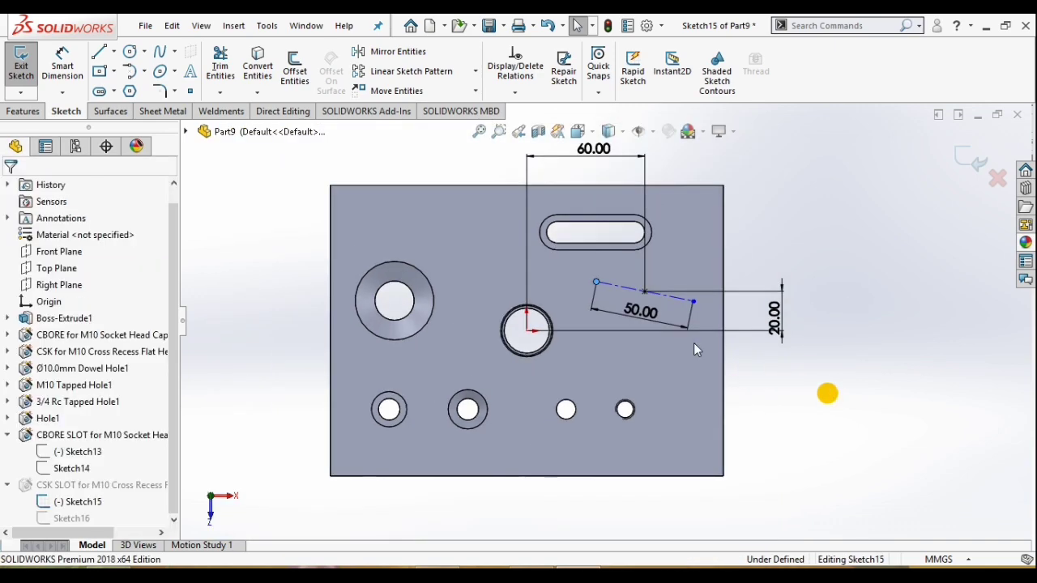
Add a Horizontal relation to the countersink slot's centreline and exit the sketch.
click(618, 292)
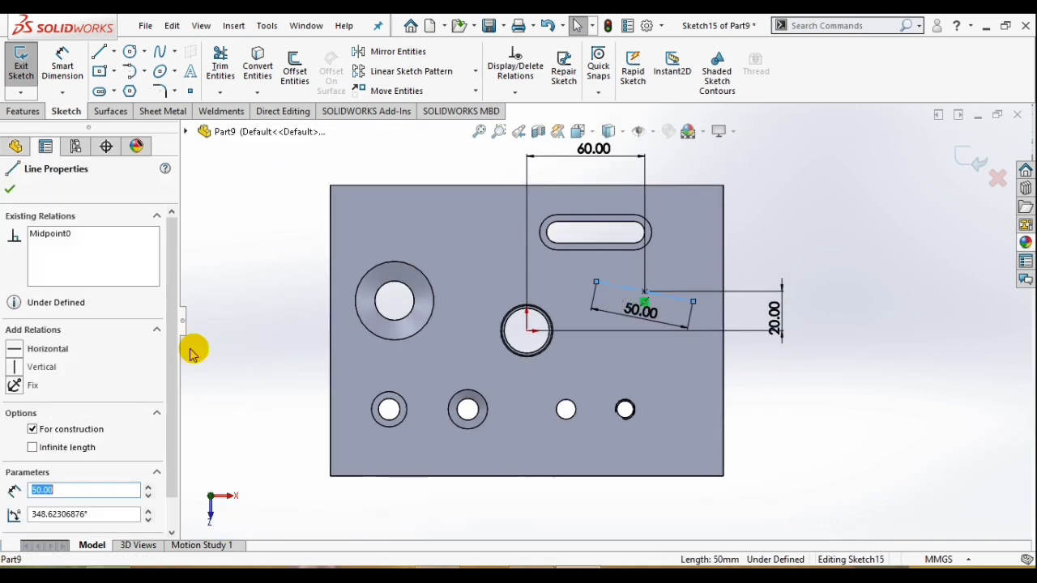
click(40, 349)
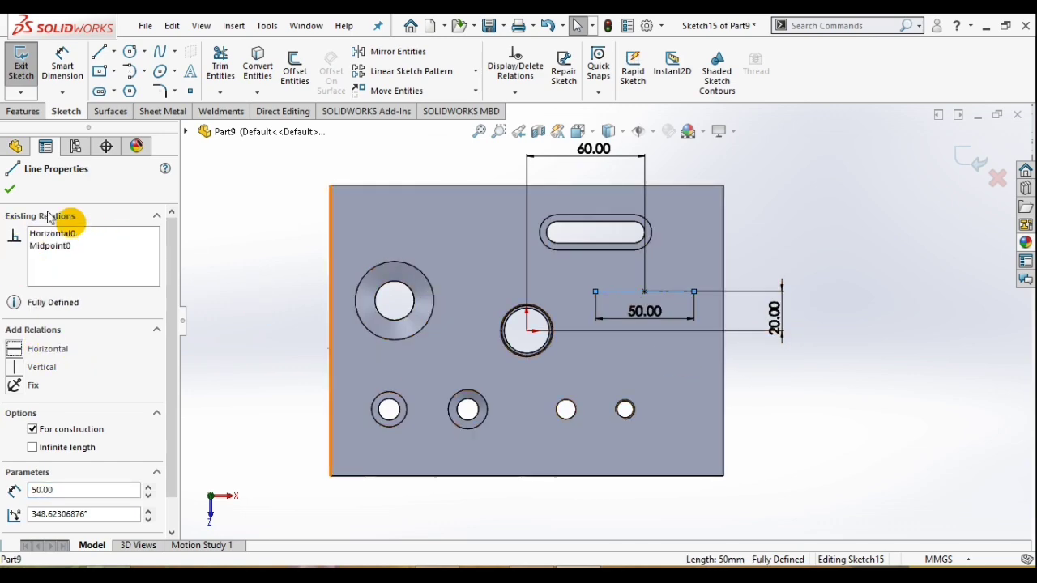
click(11, 192)
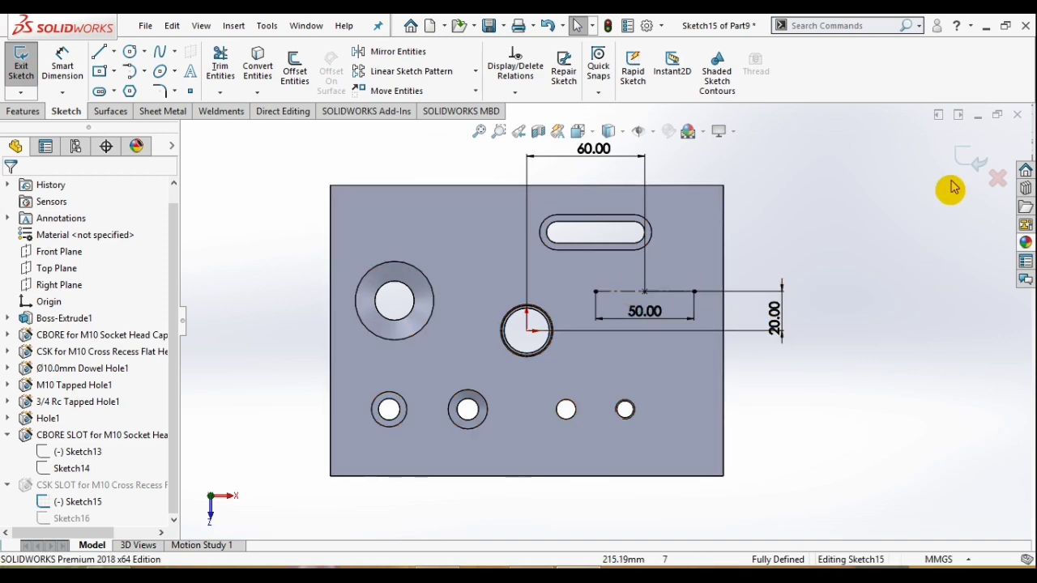
click(965, 158)
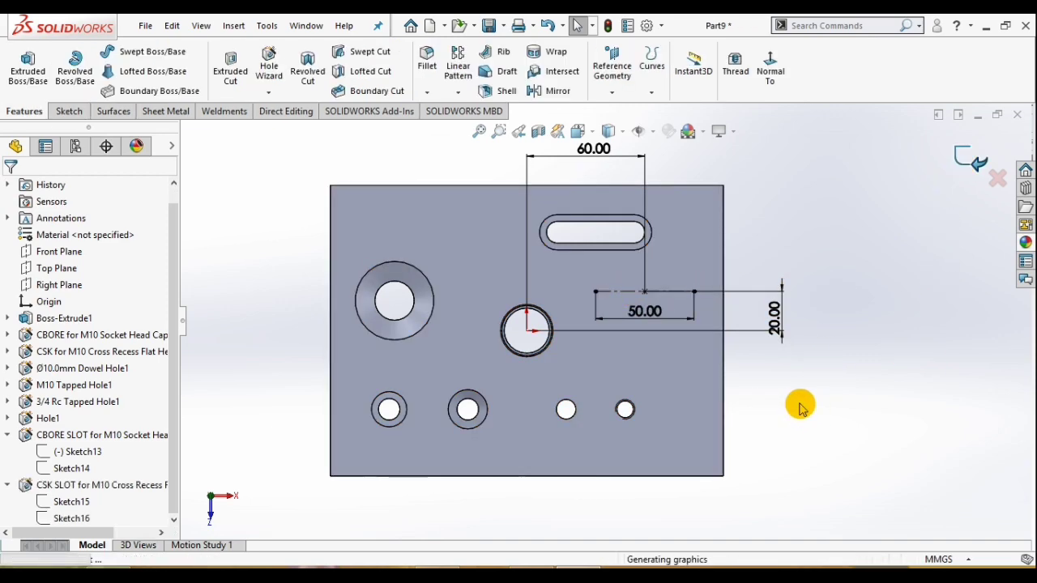
Start a straight slot in the Hole Wizard with IS standard, Dowel Holes type and size Ø10.0.
mouse_move(799, 405)
middle_down()
mouse_move(792, 329)
mouse_move(802, 339)
mouse_move(794, 389)
mouse_move(798, 369)
middle_up()
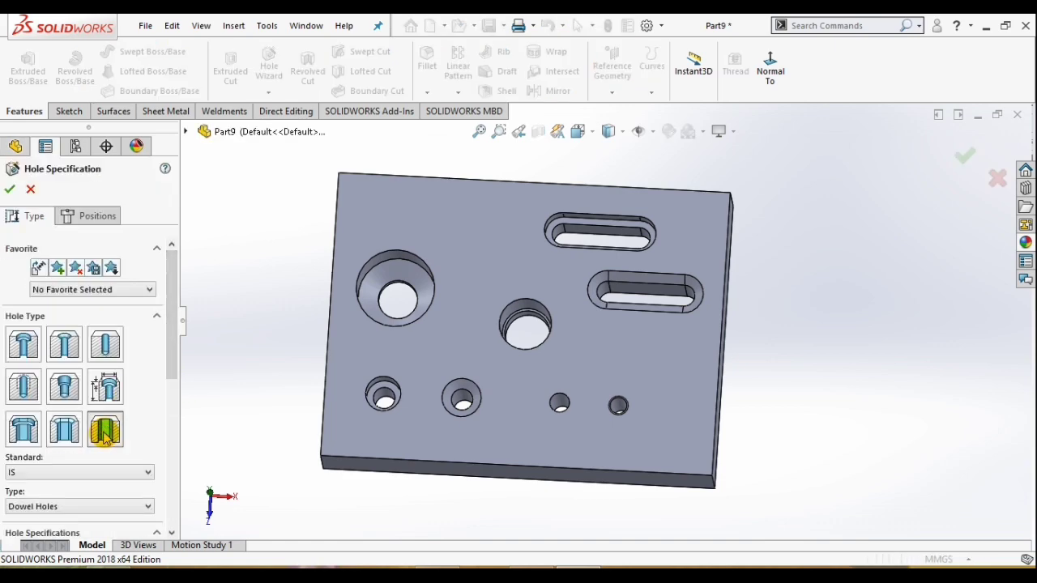
click(105, 434)
drag(172, 354, 171, 394)
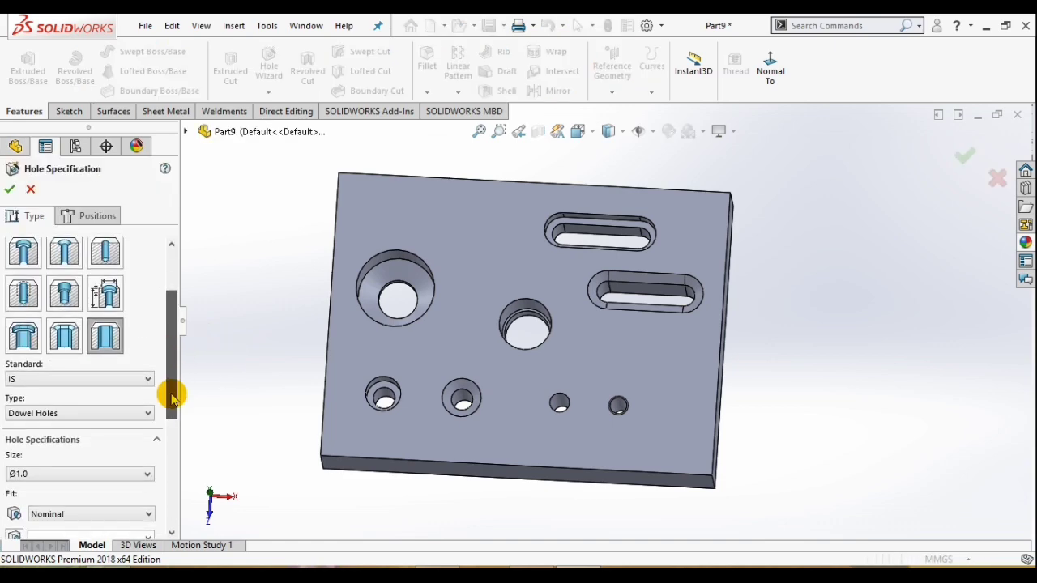
click(125, 413)
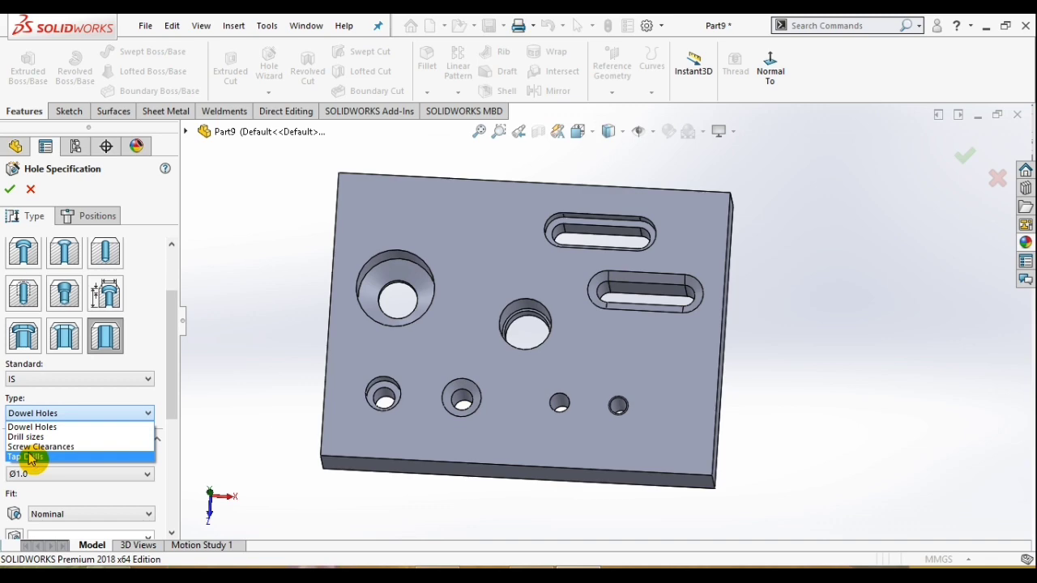
click(32, 427)
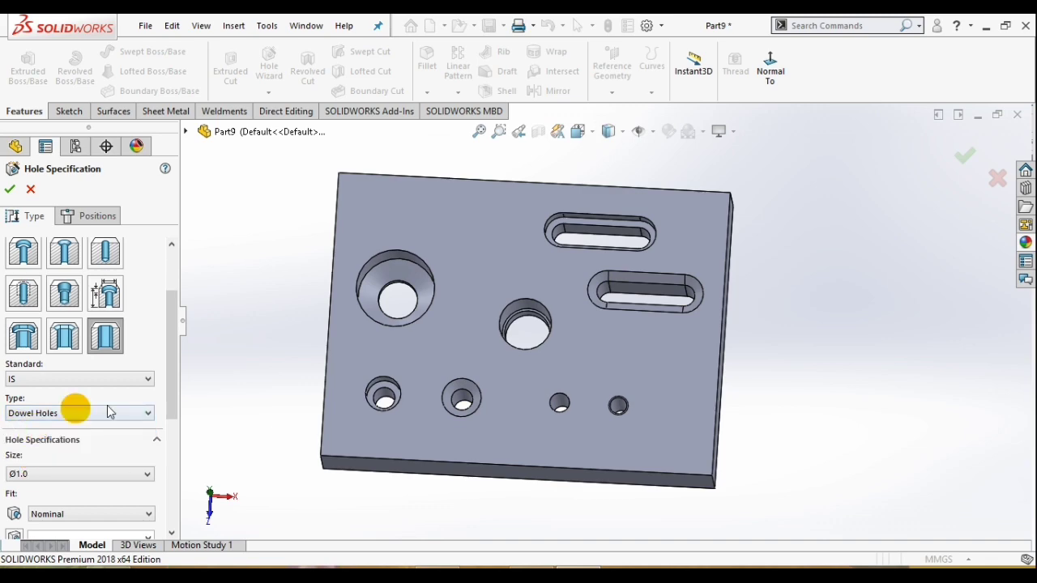
drag(171, 387, 173, 434)
click(65, 391)
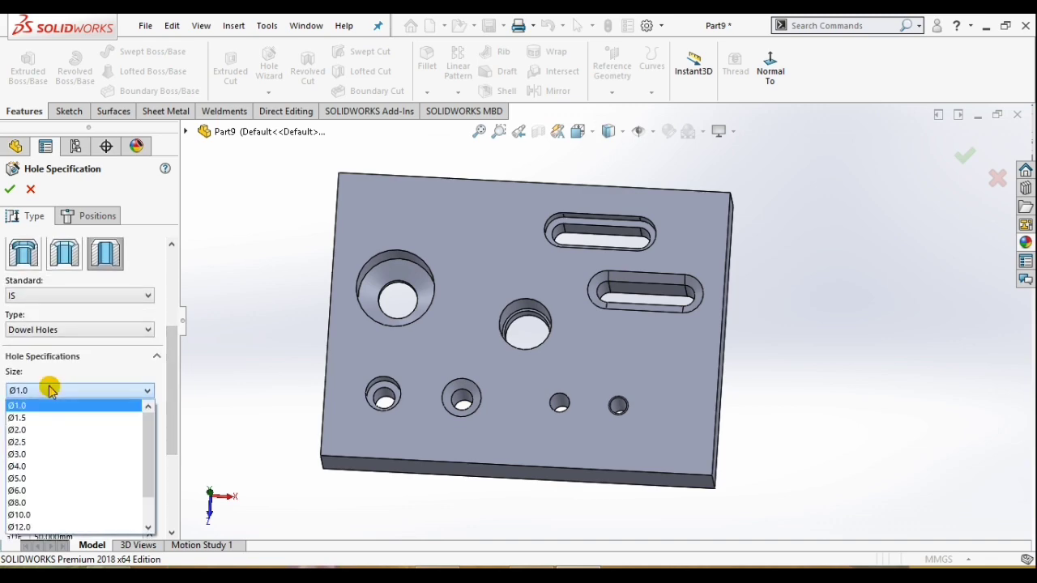
click(24, 516)
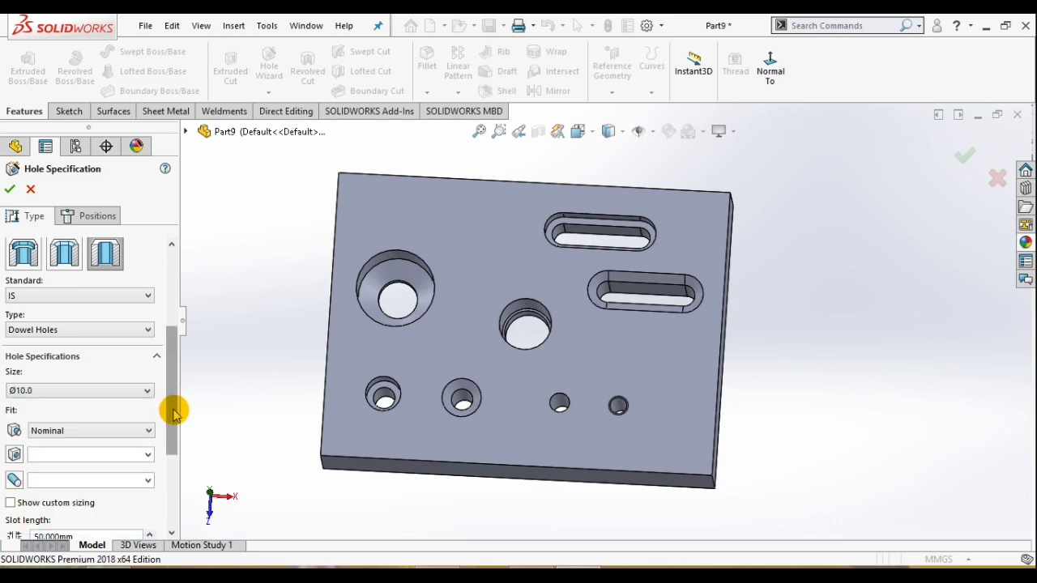
Keep the dowel slot's length at 50 mm with Through All end condition and turn off the near side countersink.
scroll(173, 412, down, 5)
click(82, 373)
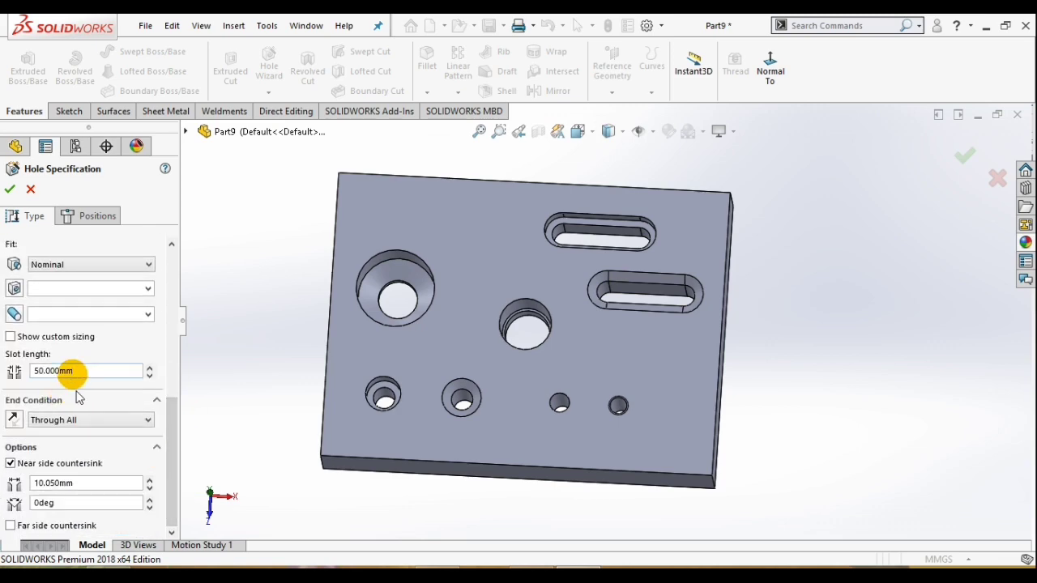
click(10, 463)
Place the dowel slot on the plate's top face above the large tapered hole and finish the feature.
click(88, 225)
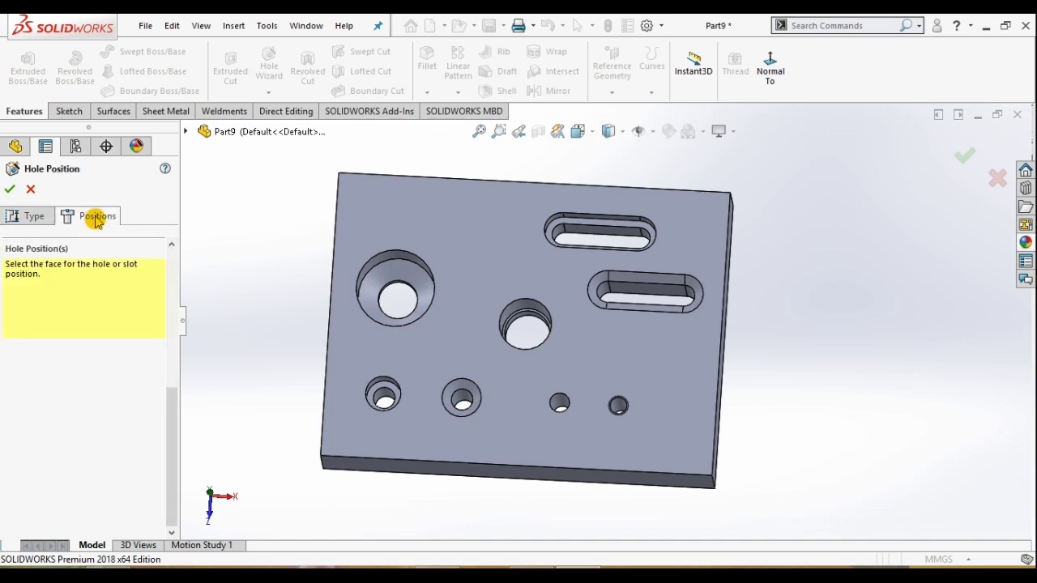
click(399, 212)
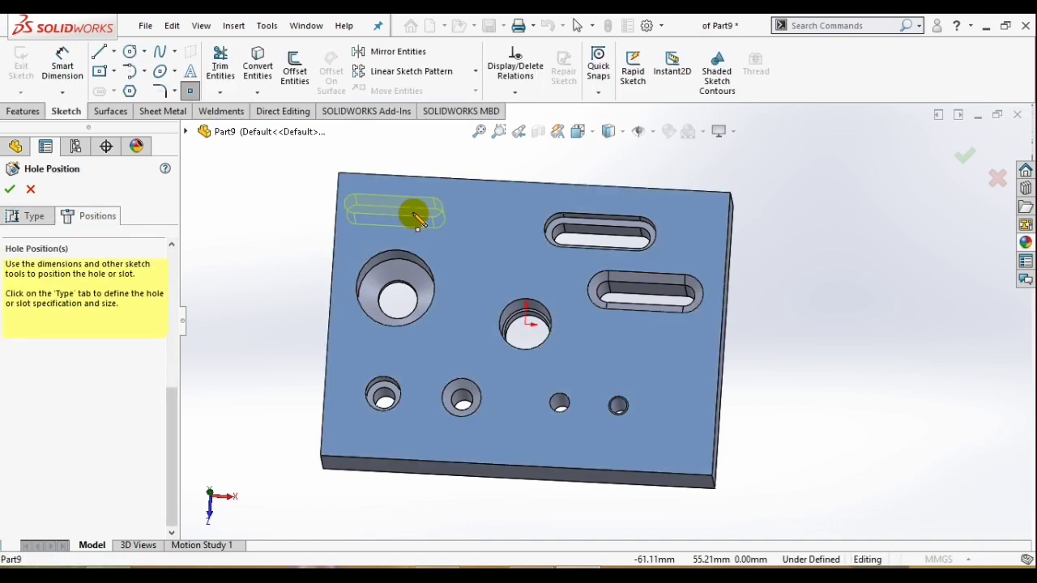
click(412, 212)
click(985, 151)
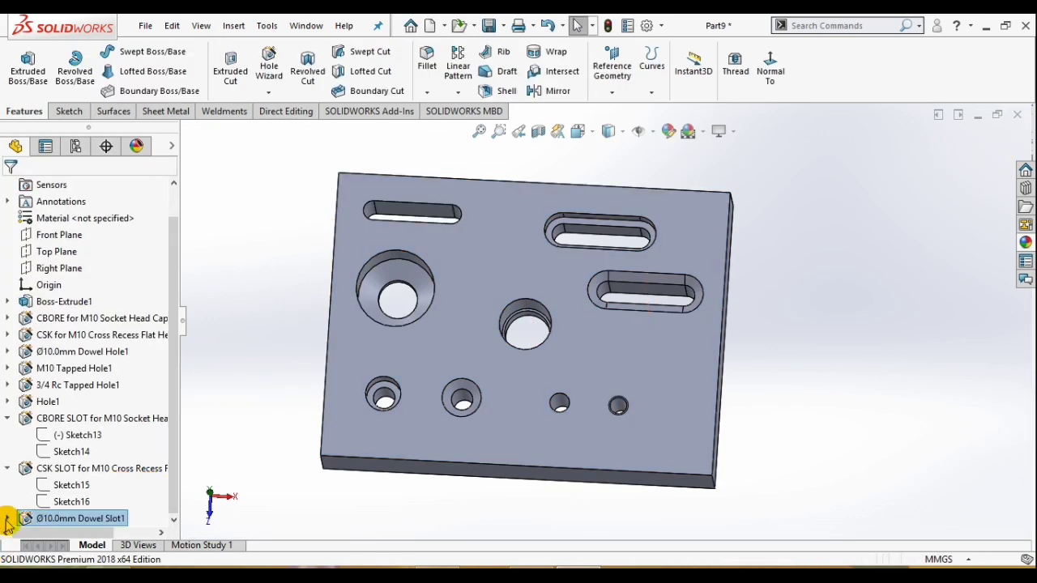
Open the position sketch of the Ø10.0 mm dowel slot for editing, viewed normal to the sketch plane.
click(7, 520)
click(66, 502)
click(71, 458)
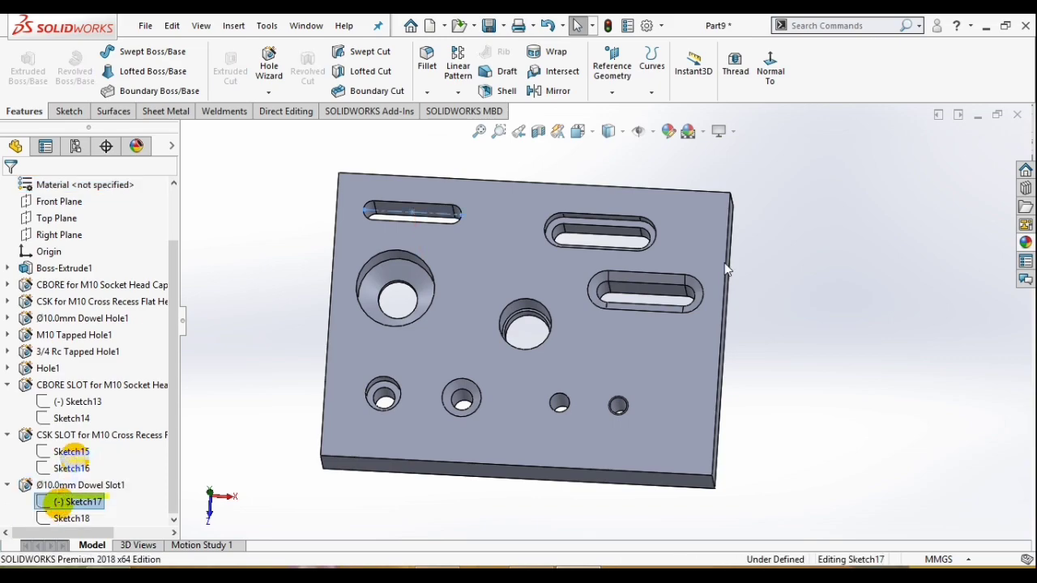
key(space)
click(966, 460)
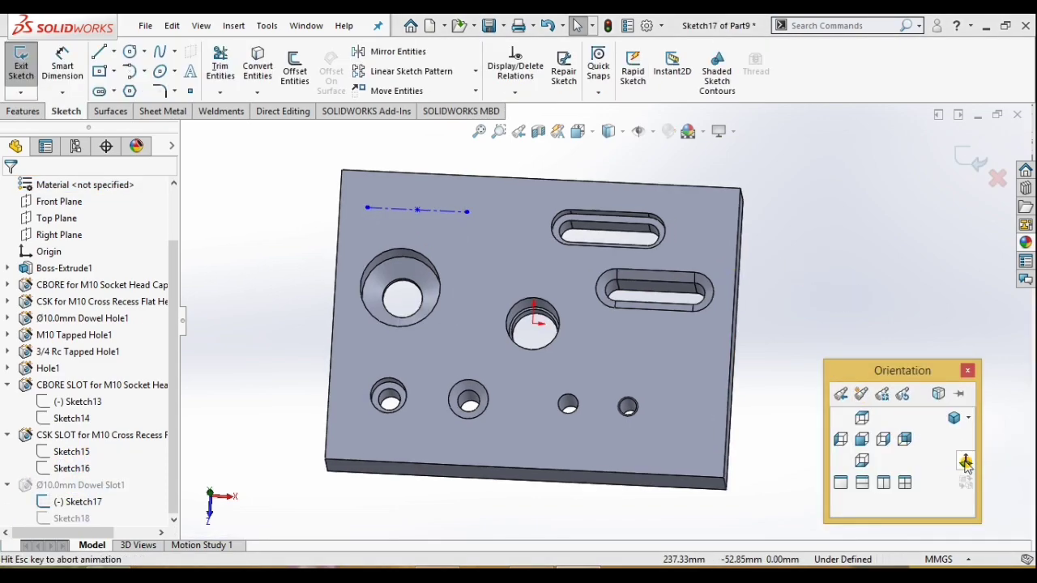
Dimension the vertical distance from the dowel slot centreline's midpoint to the origin as 50 mm.
click(63, 66)
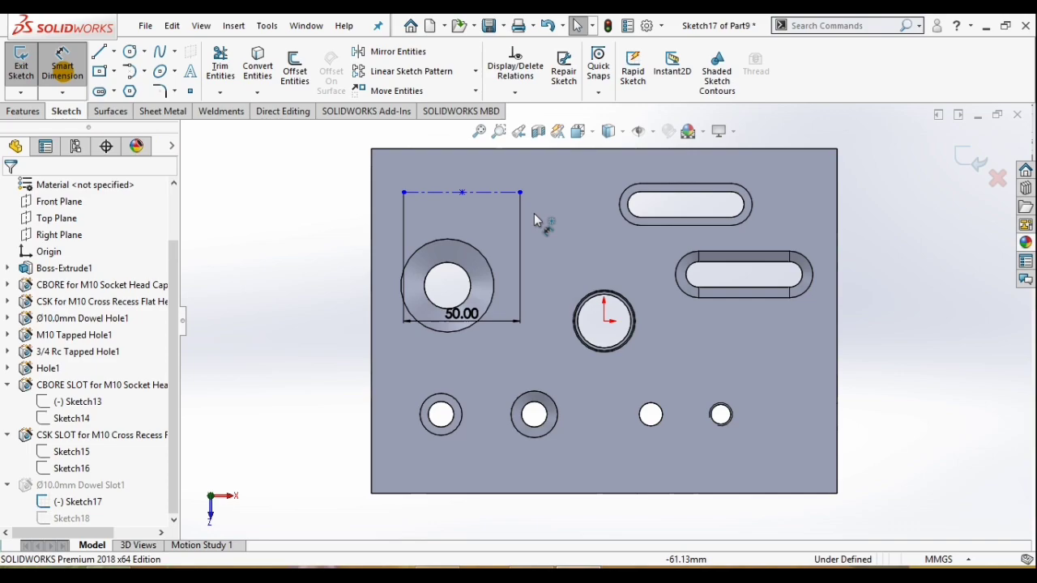
click(463, 194)
click(604, 323)
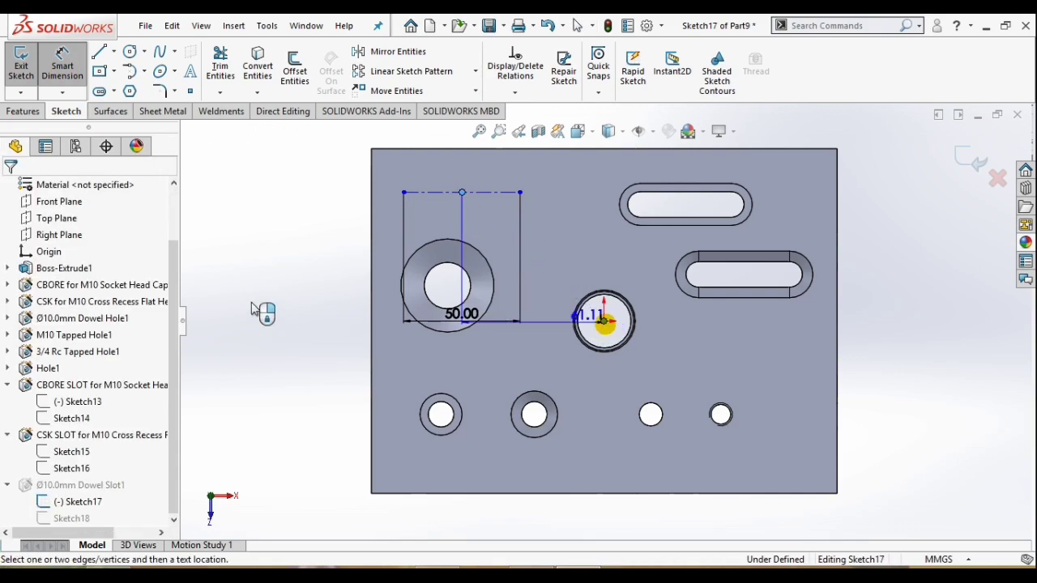
click(275, 271)
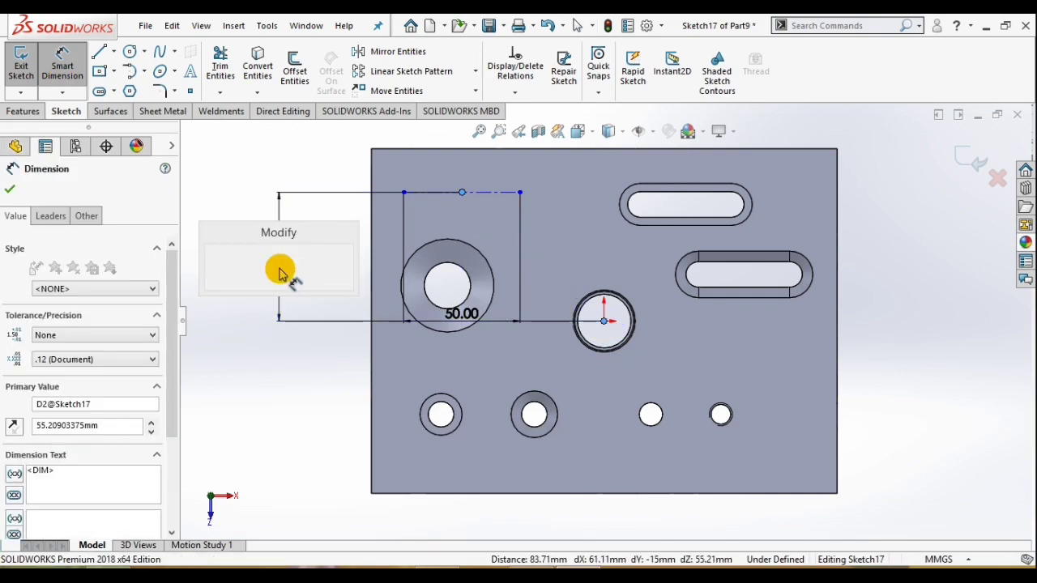
text(50)
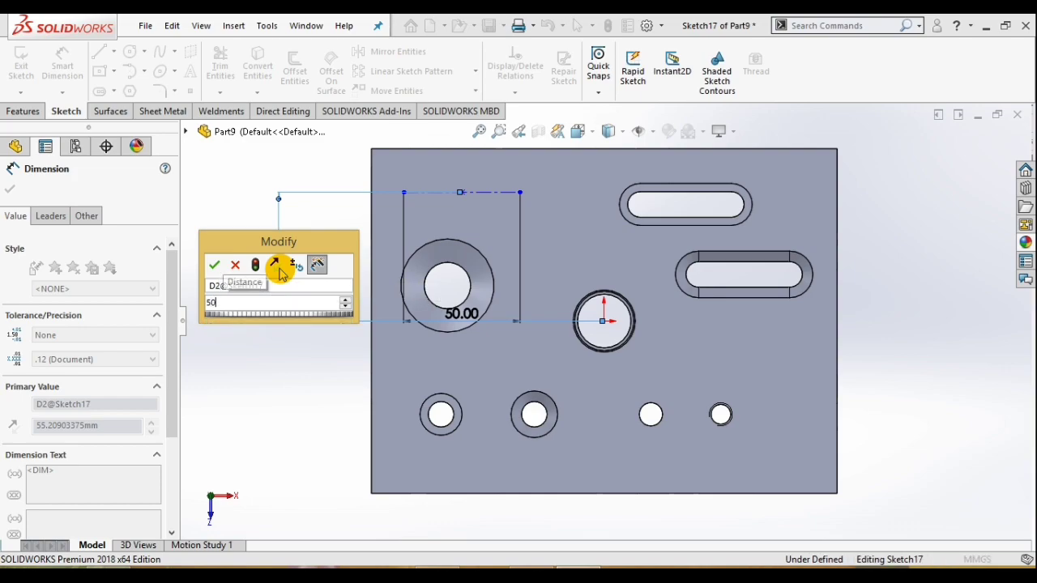
click(302, 357)
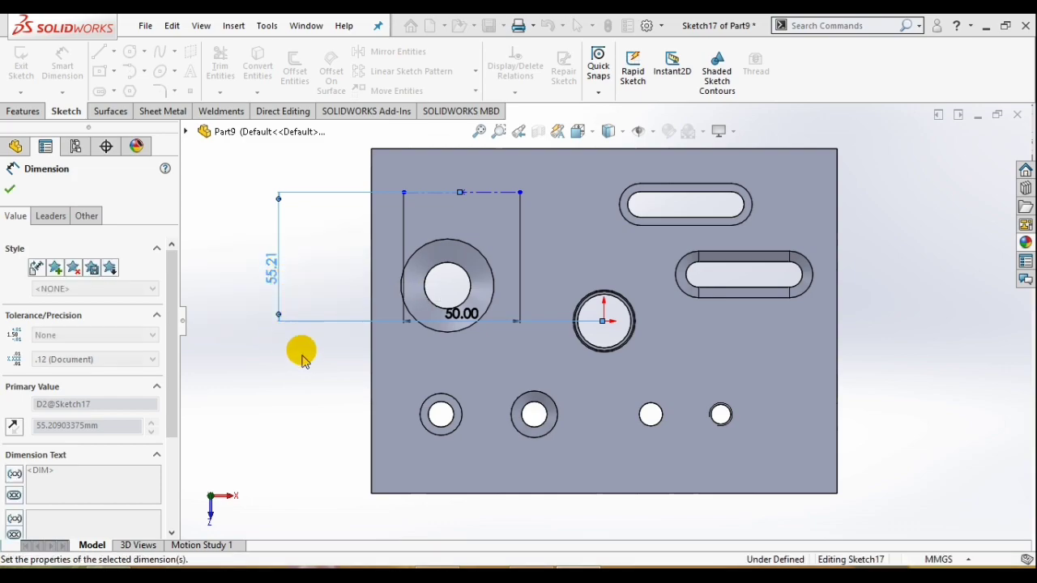
Dimension the horizontal distance from the dowel slot centreline's midpoint to the origin as 60 mm.
click(462, 205)
click(604, 322)
scroll(567, 195, up, 2)
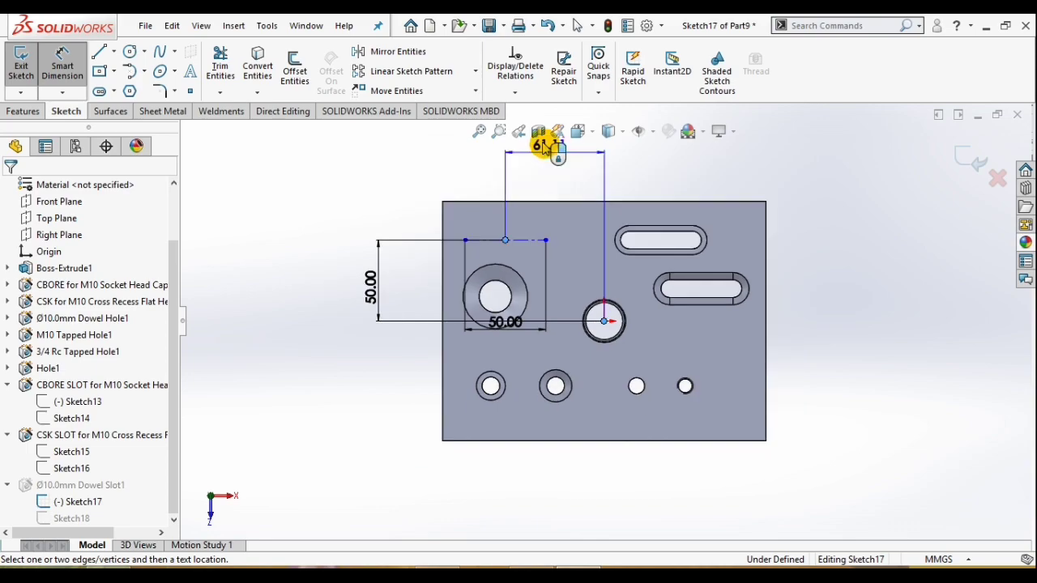
click(560, 176)
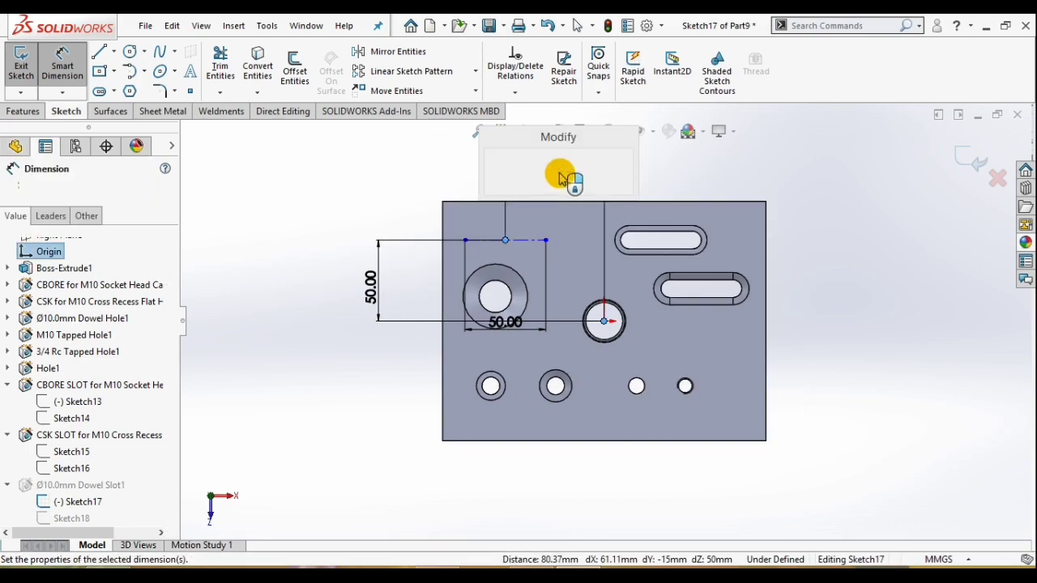
text(60)
key(Return)
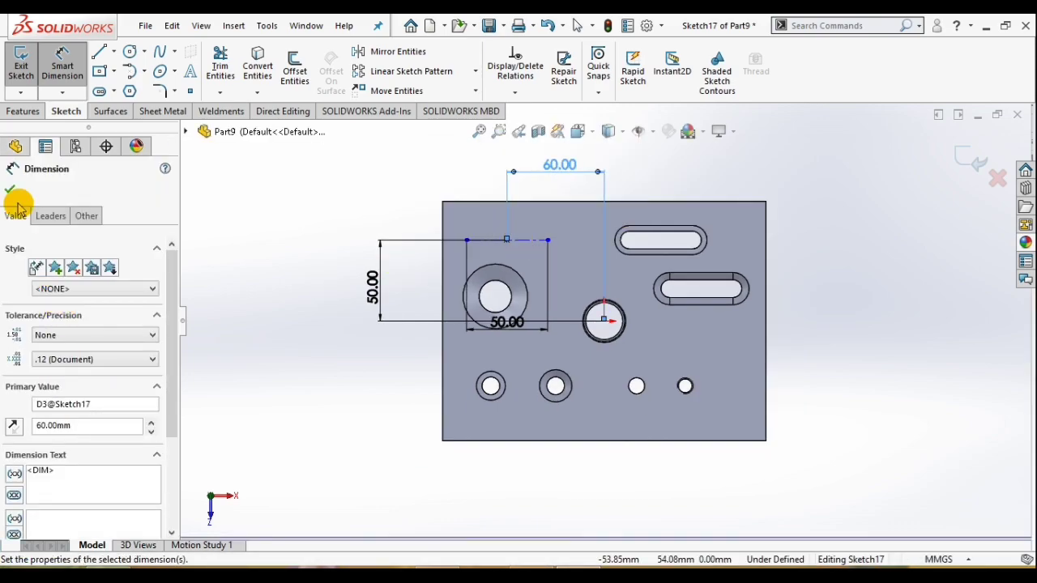
click(10, 189)
key(Escape)
Add a Horizontal relation to the dowel slot's centreline and exit the sketch.
click(534, 241)
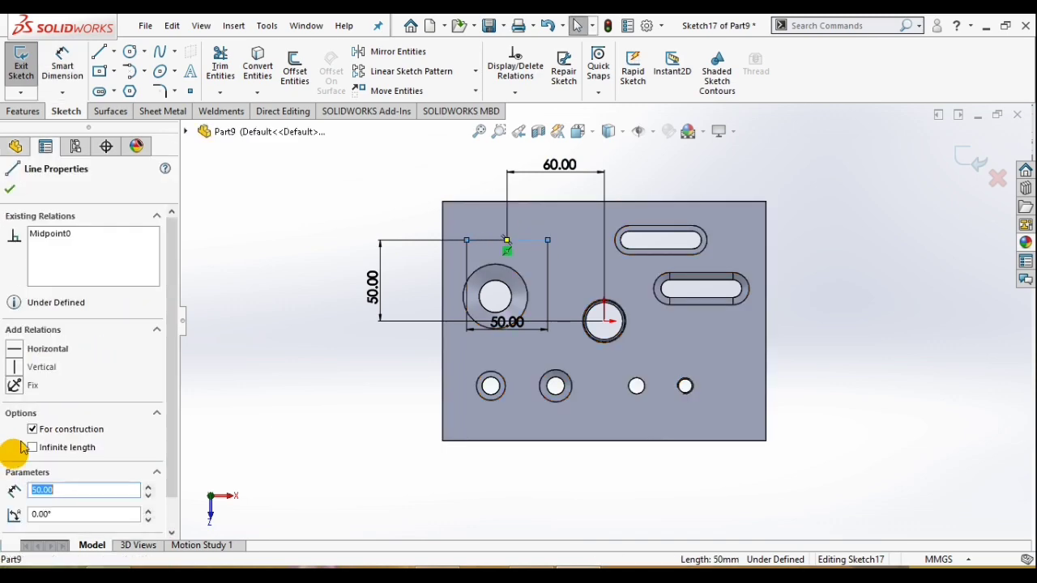
click(95, 349)
click(821, 335)
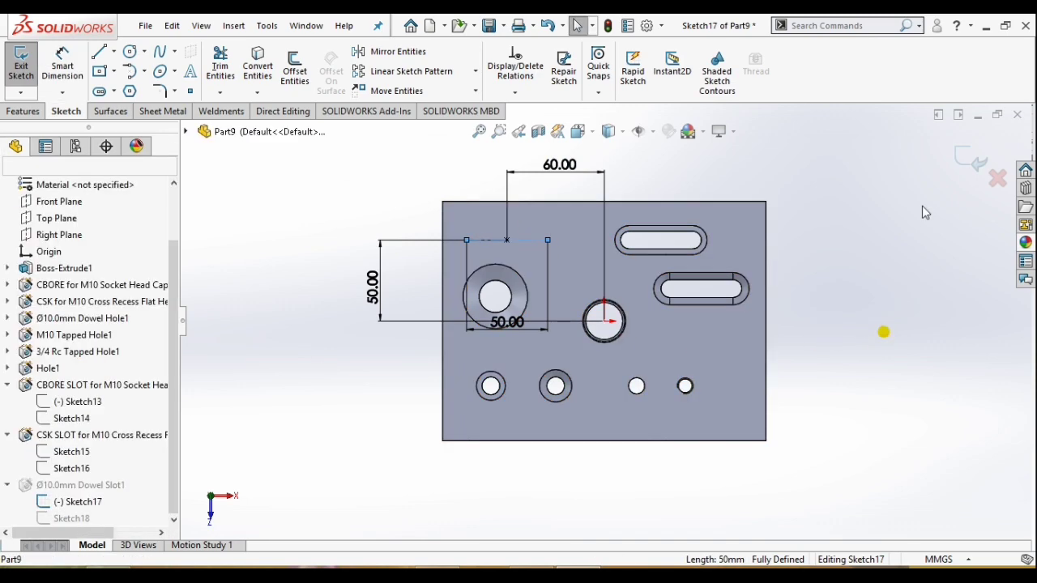
click(963, 165)
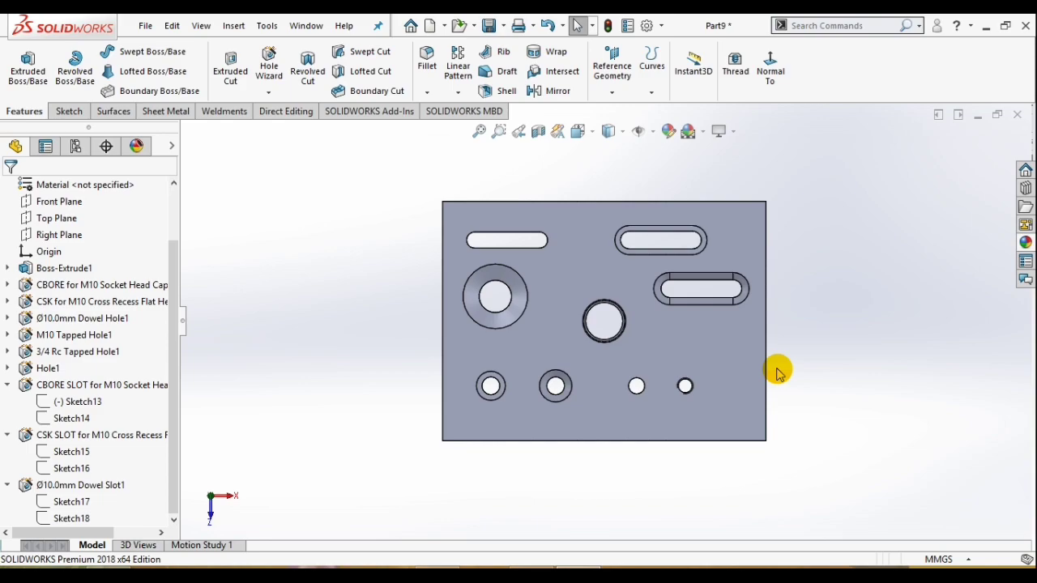
mouse_move(778, 370)
middle_down()
mouse_move(746, 381)
mouse_move(743, 275)
mouse_move(736, 319)
mouse_move(766, 319)
mouse_move(752, 277)
mouse_move(702, 269)
mouse_move(732, 267)
mouse_move(721, 283)
middle_up()
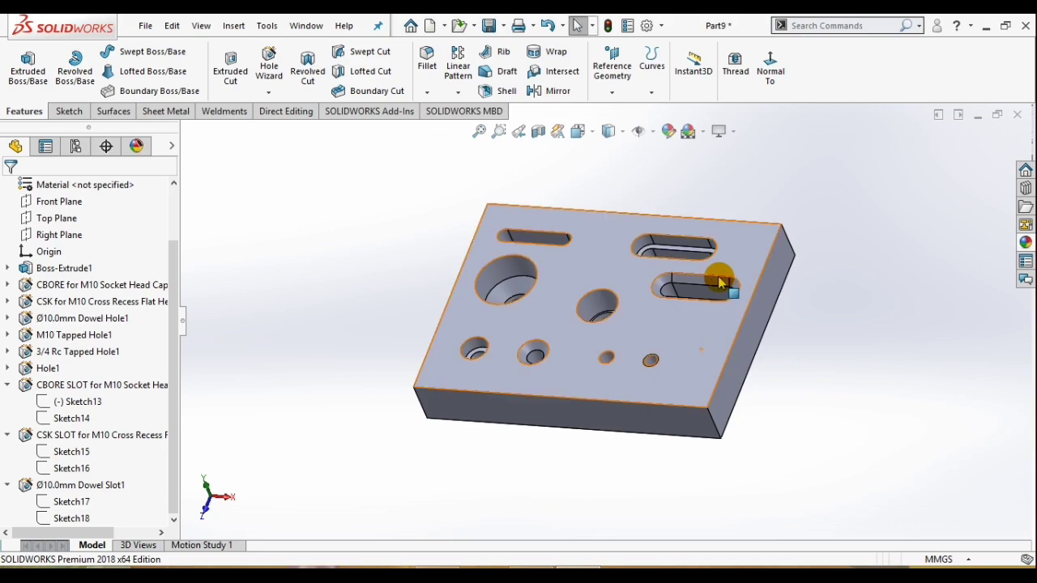